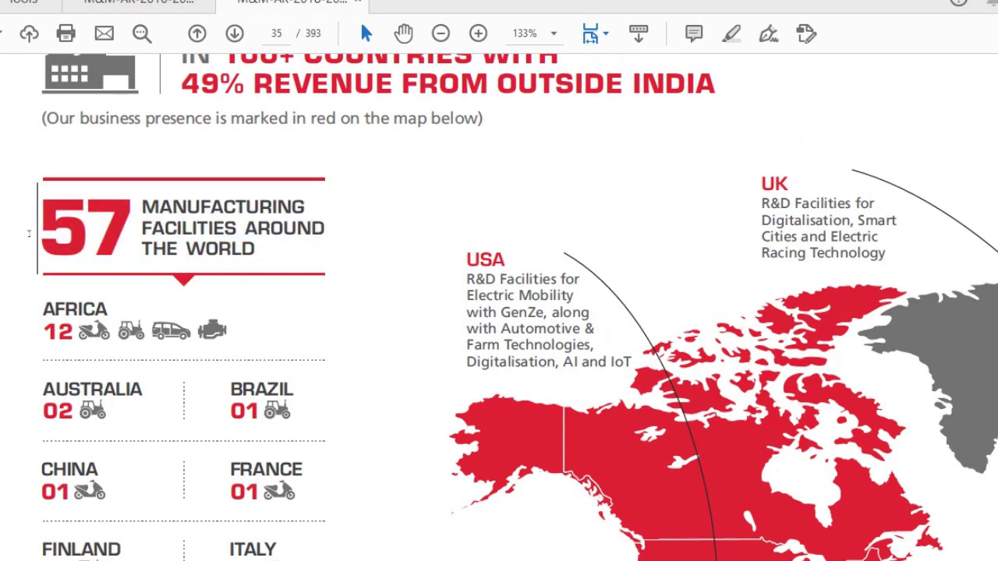
# Step: Examine the list of manufacturing facilities around the world on page 35 of the annual report, including India's facility count
pyautogui.scroll(-5, 14, 333)
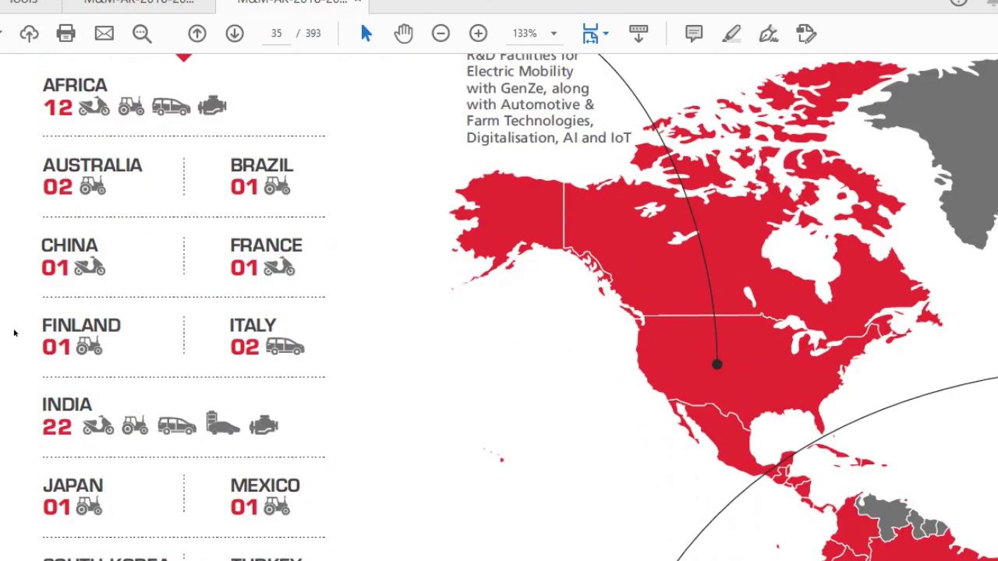
pyautogui.click(48, 438)
pyautogui.moveTo(49, 439)
pyautogui.mouseDown()
pyautogui.moveTo(159, 439)
pyautogui.moveTo(59, 430)
pyautogui.mouseUp()
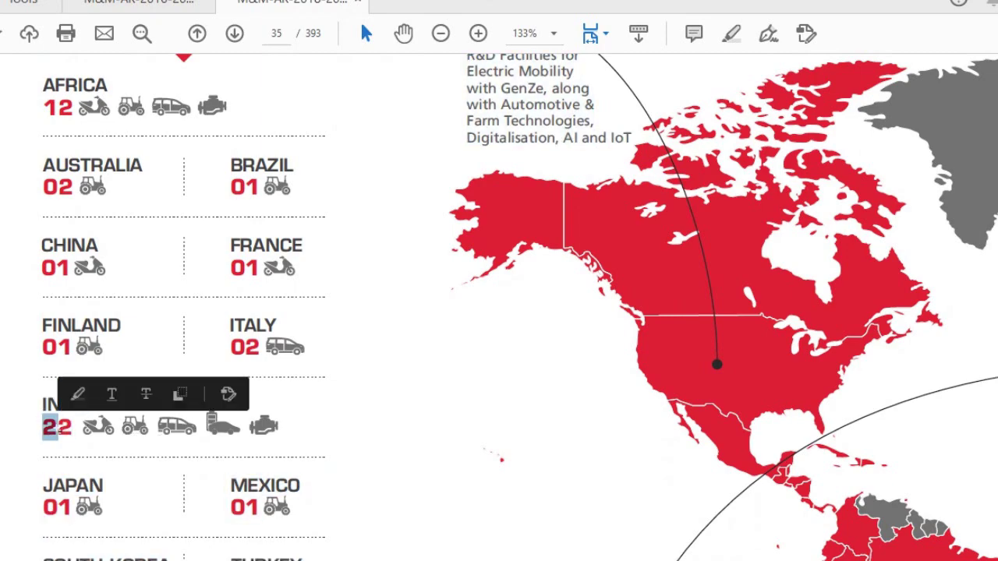
pyautogui.click(4, 459)
pyautogui.scroll(1, 4, 460)
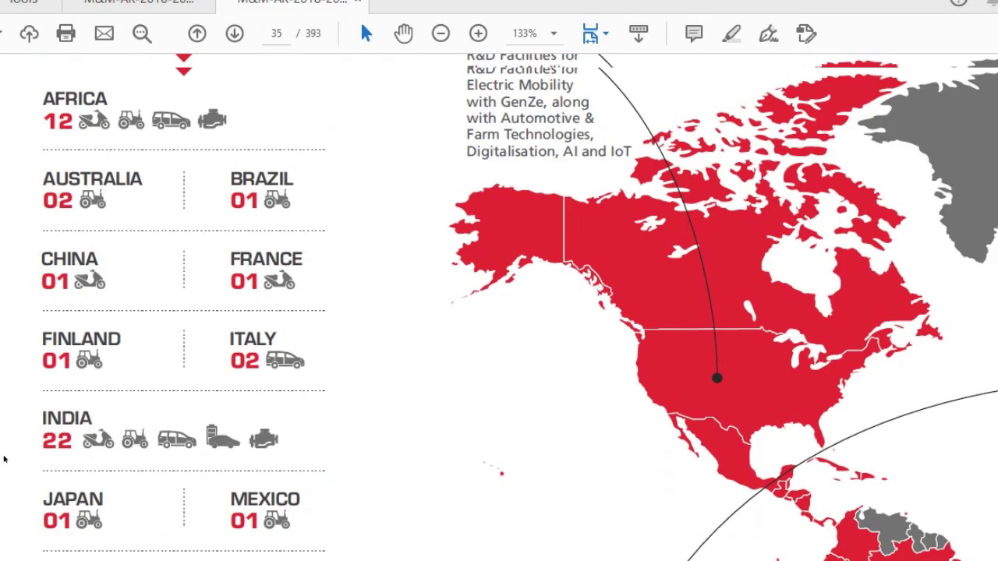
pyautogui.scroll(3, 4, 458)
pyautogui.scroll(-2, 4, 458)
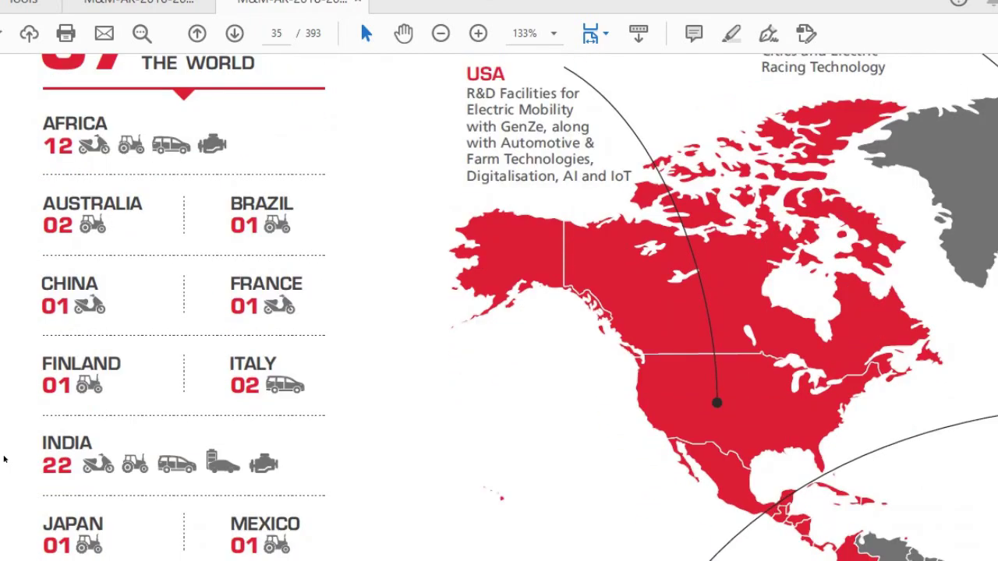
# Step: Read on through the R&D locations and examine the map of manufacturing plants across India on page 38
pyautogui.scroll(-15, 4, 459)
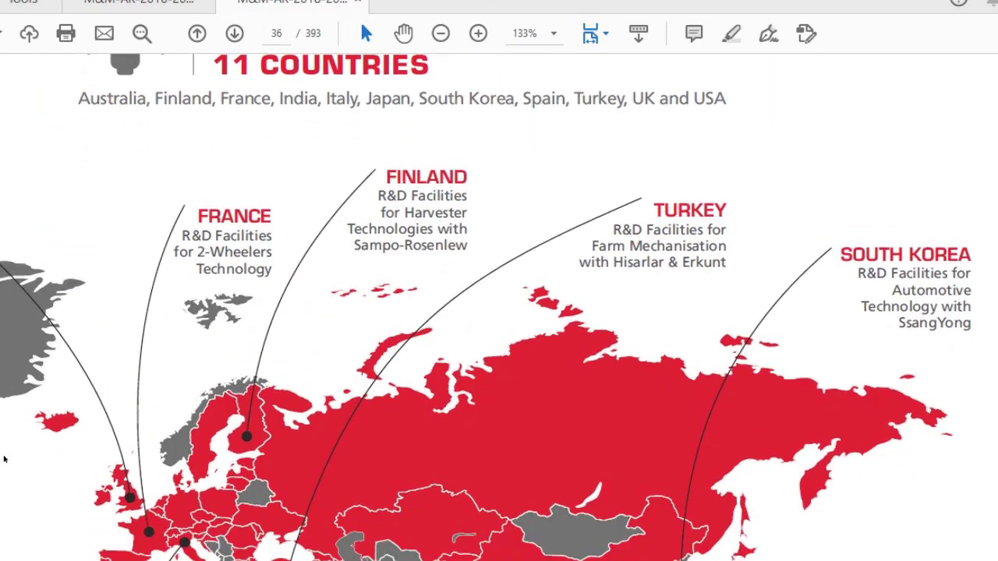
pyautogui.scroll(-15, 4, 460)
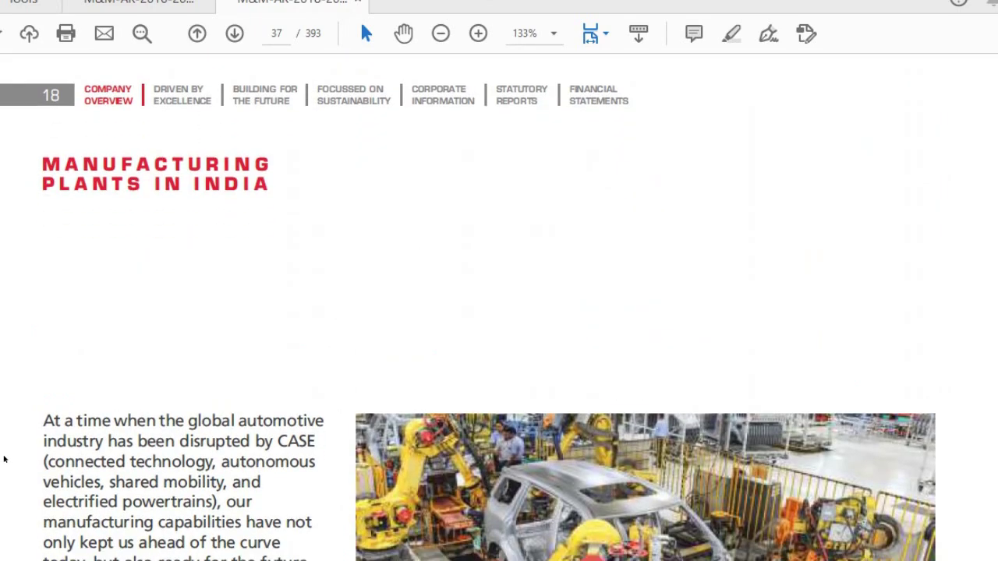
pyautogui.scroll(-15, 4, 460)
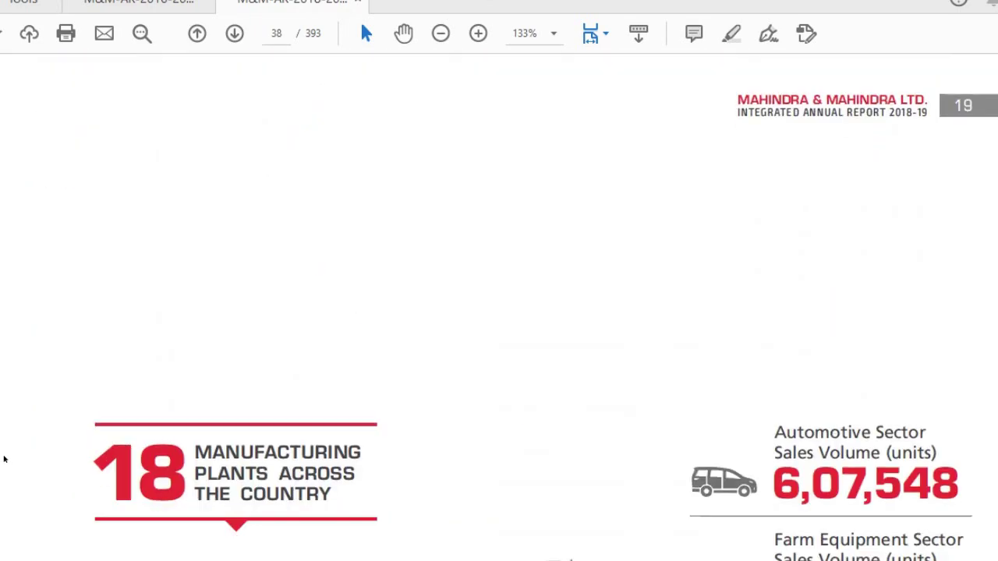
pyautogui.scroll(-12, 4, 458)
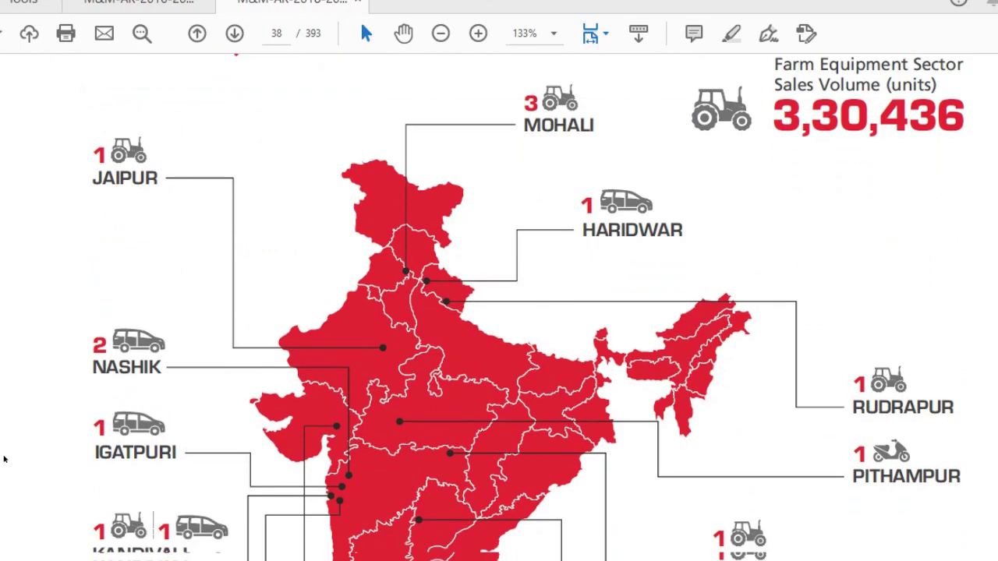
pyautogui.scroll(-3, 4, 460)
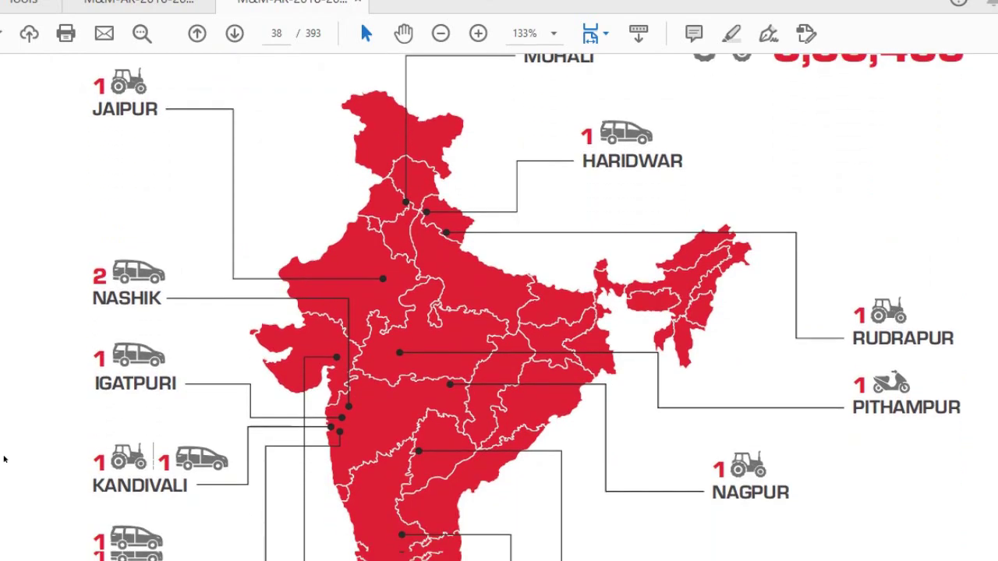
pyautogui.scroll(-6, 4, 460)
pyautogui.scroll(-6, 994, 228)
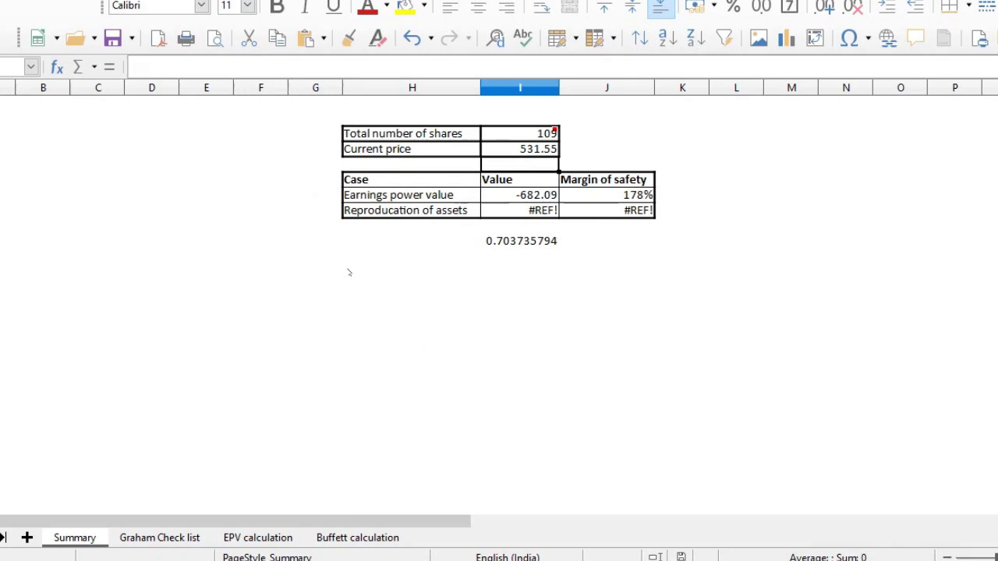
# Step: Compare the Summary sheet's total number of shares and current price with Mahindra & Mahindra's quote and average shares outstanding on Morningstar
pyautogui.press('Up')
pyautogui.press('Up')
pyautogui.hotkey('alt', 'Tab')
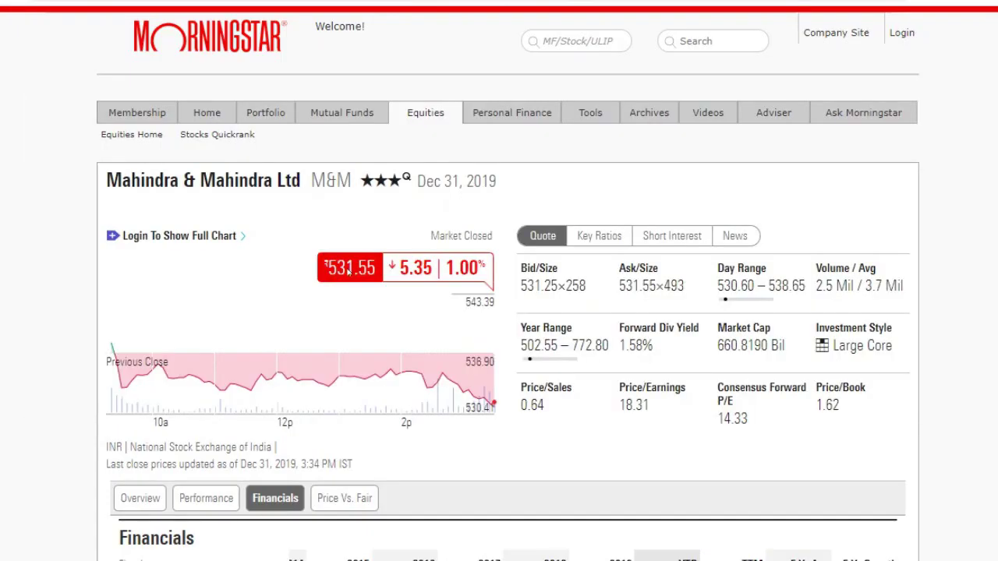
pyautogui.scroll(-5, 349, 269)
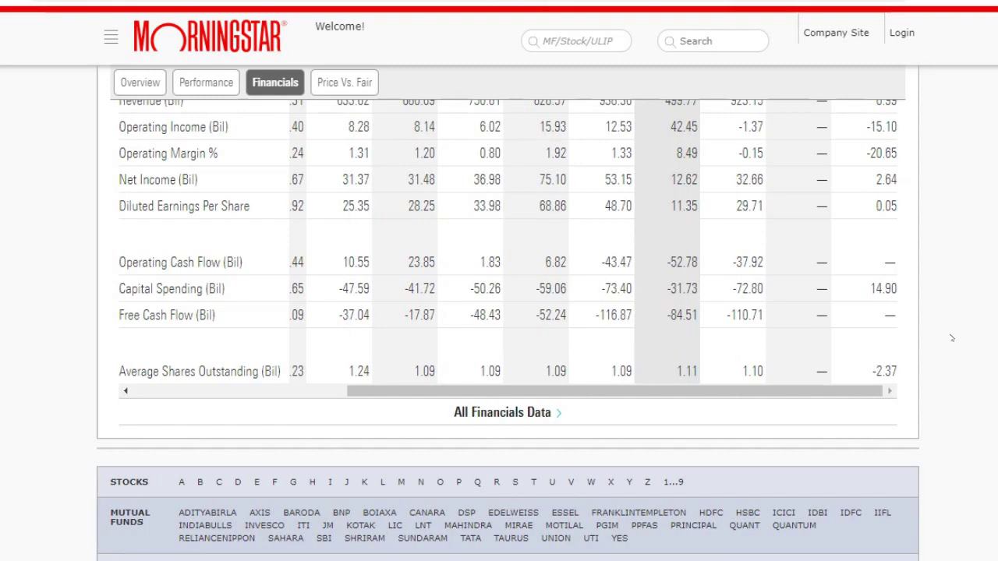
pyautogui.scroll(5, 992, 374)
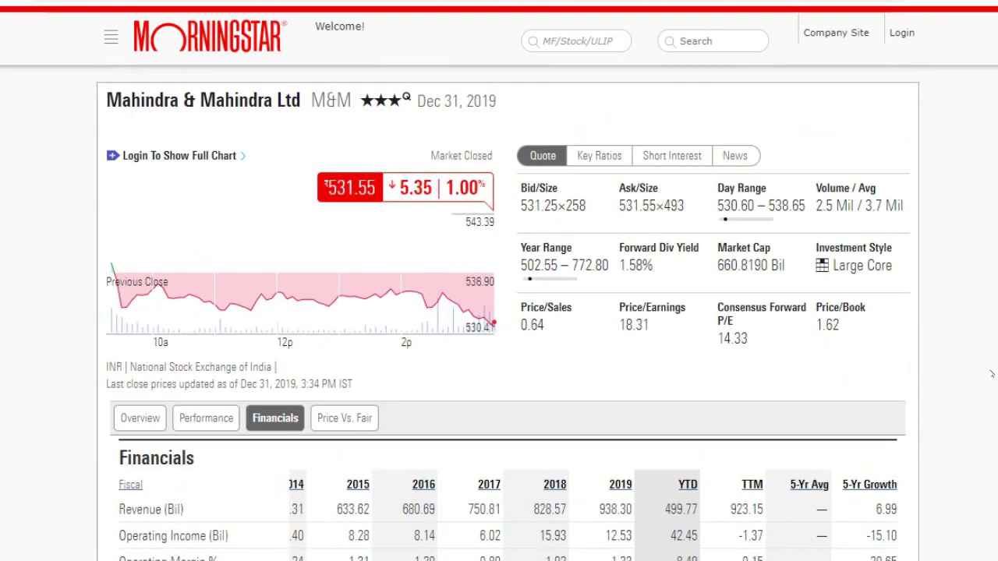
pyautogui.scroll(-3, 992, 374)
pyautogui.scroll(-3, 992, 375)
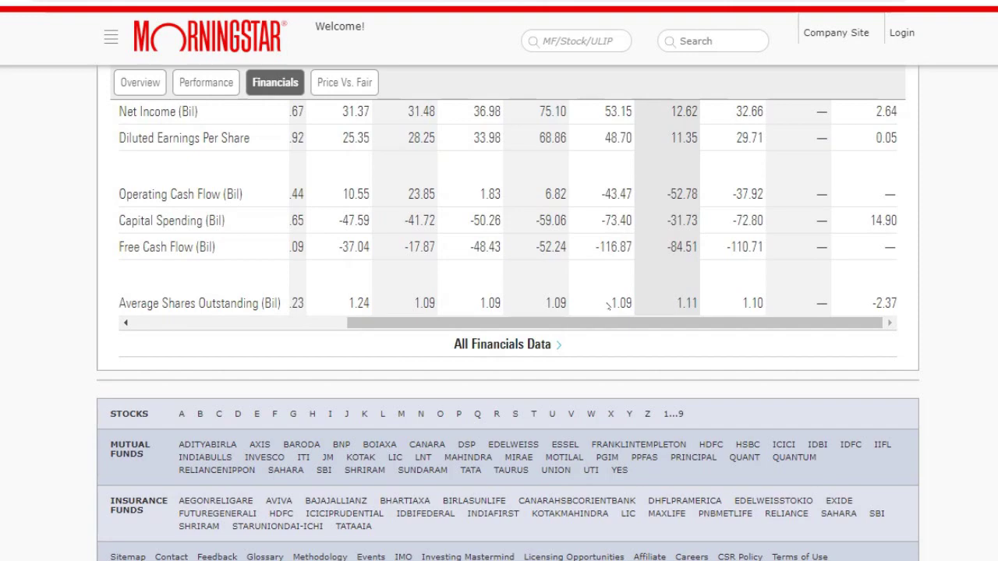
pyautogui.scroll(6, 985, 343)
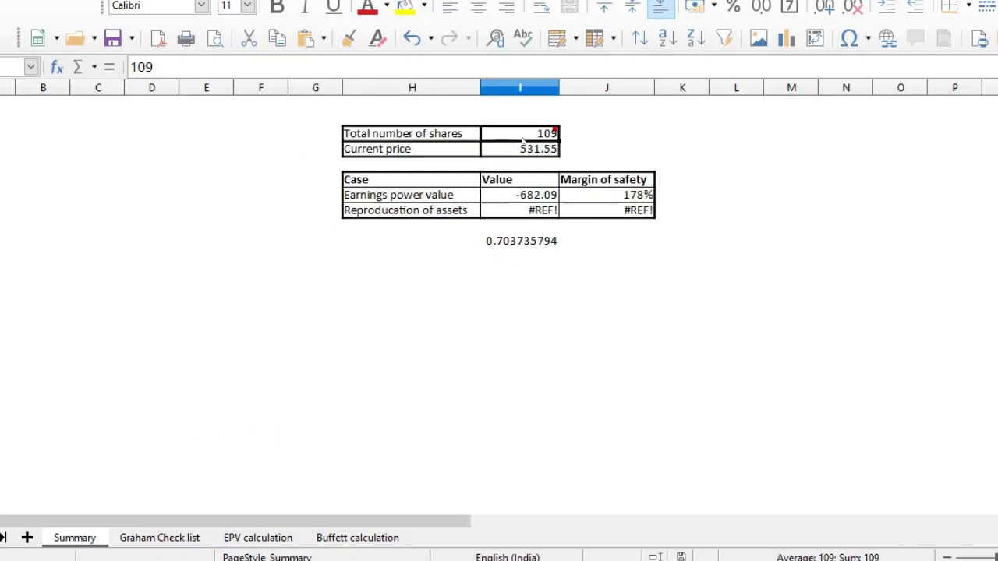
pyautogui.moveTo(523, 140)
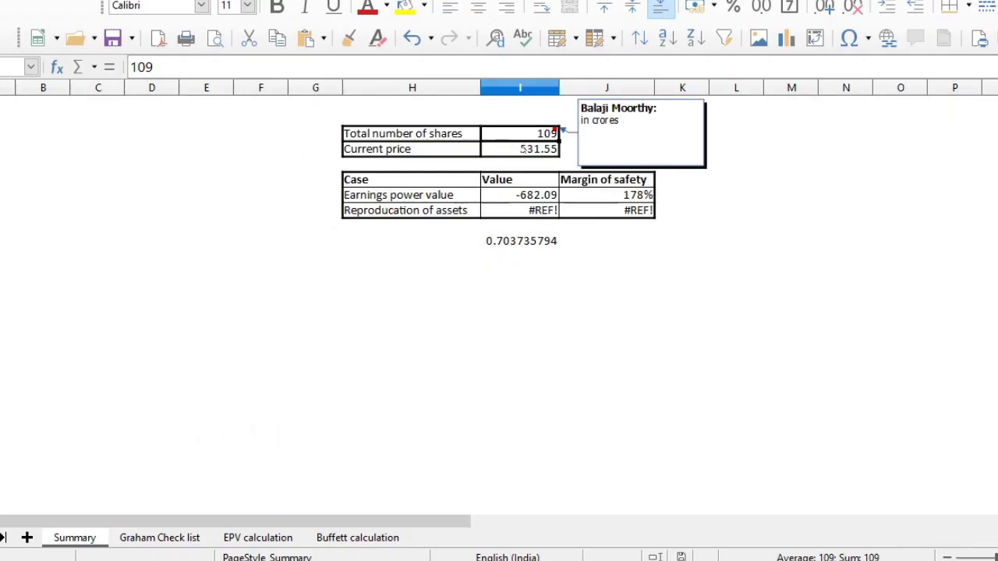
pyautogui.click(524, 151)
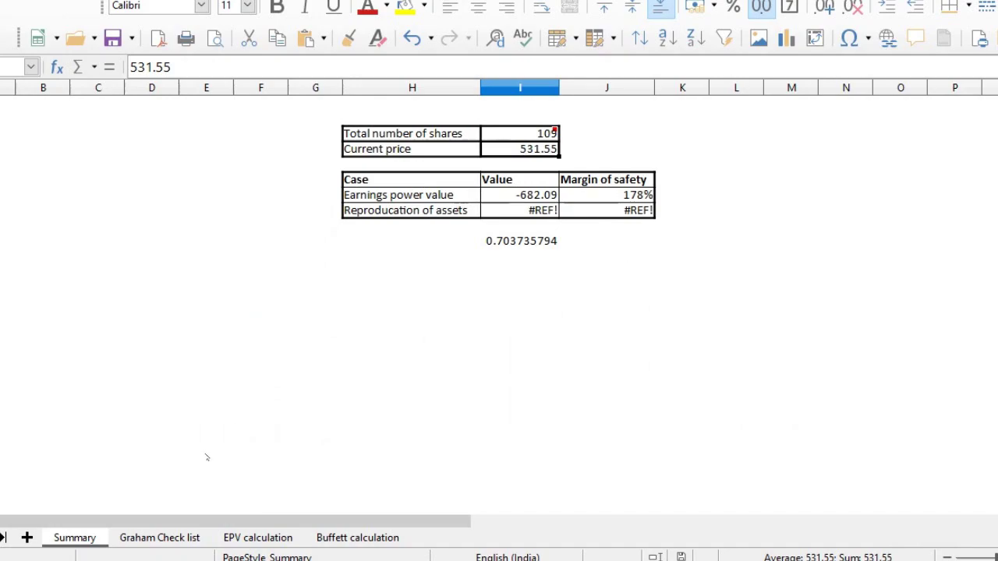
# Step: Open the Graham Check list sheet and examine the Method 1 values, from current price to total number of shares
pyautogui.click(159, 539)
pyautogui.scroll(1, 434, 250)
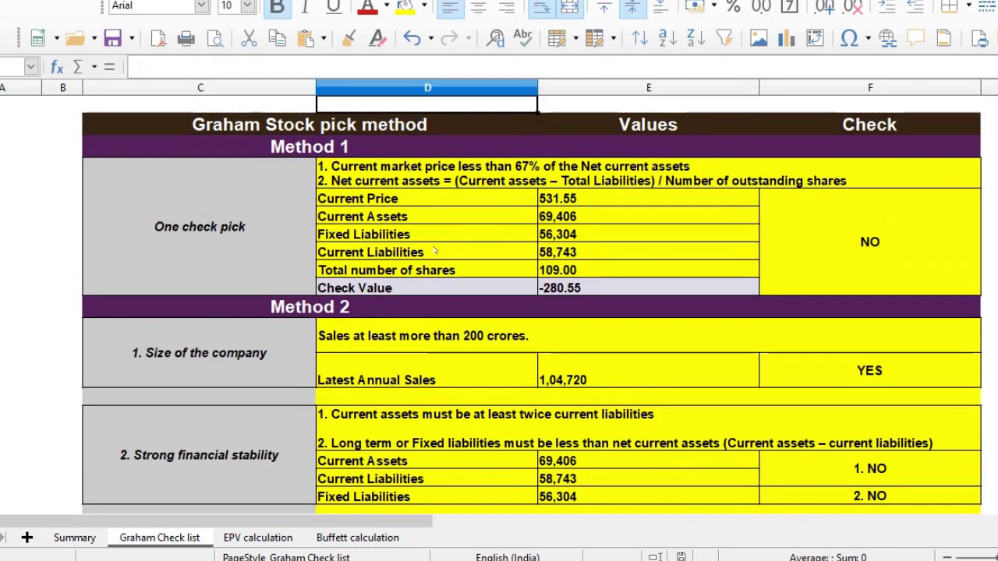
pyautogui.press('Down')
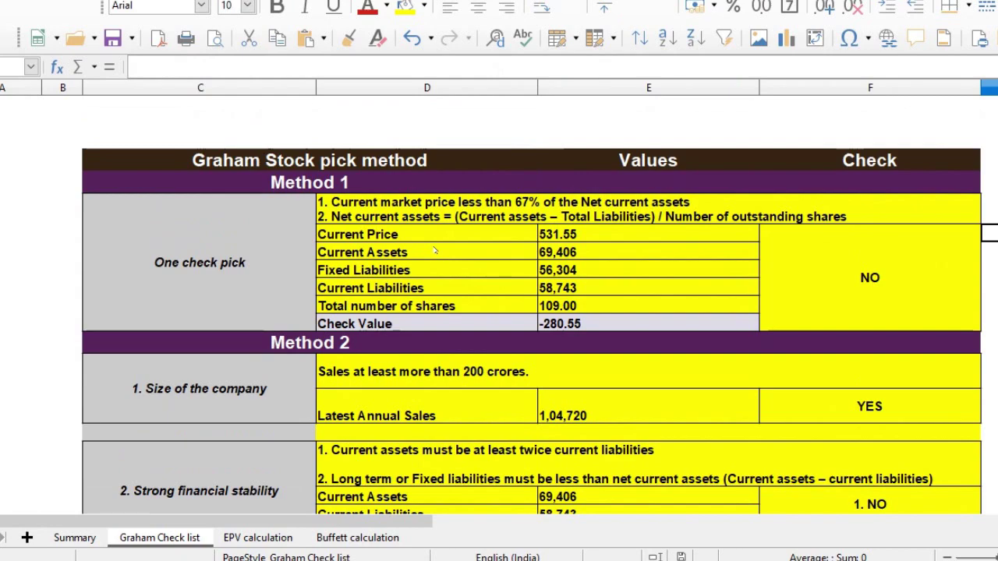
pyautogui.press('Right')
pyautogui.press('Down')
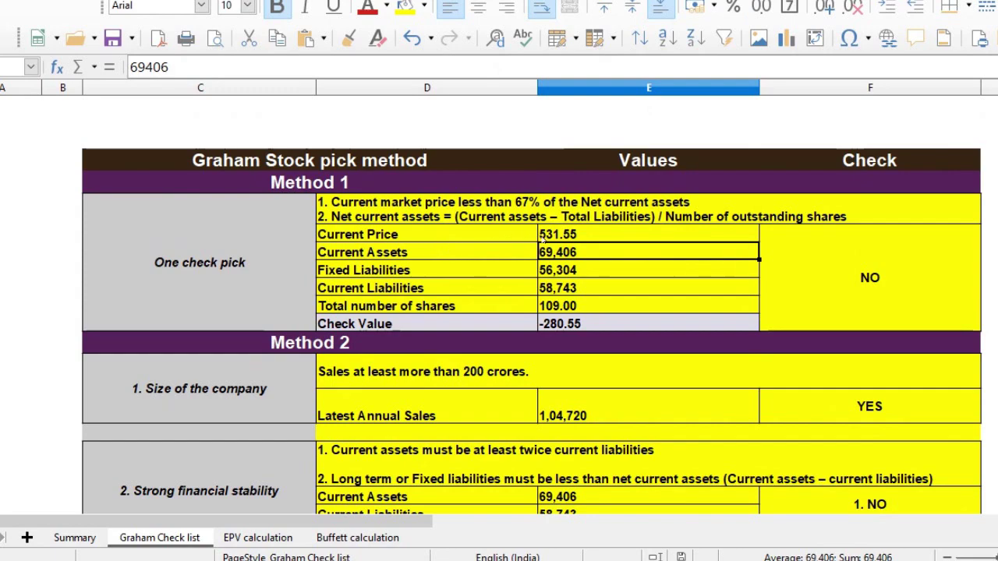
pyautogui.click(541, 240)
pyautogui.moveTo(451, 246); pyautogui.dragTo(595, 295)
pyautogui.click(594, 308)
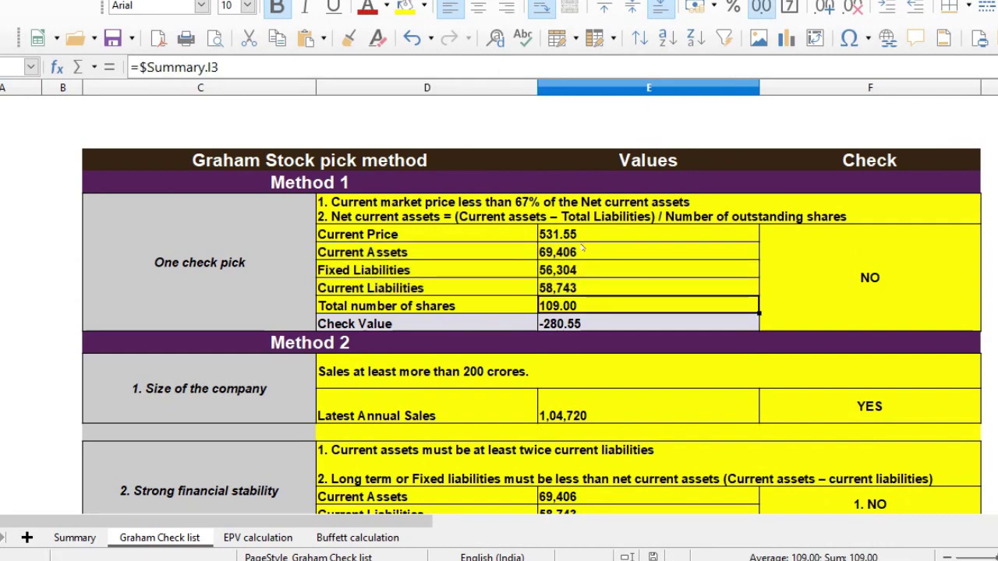
pyautogui.moveTo(584, 245); pyautogui.dragTo(581, 293)
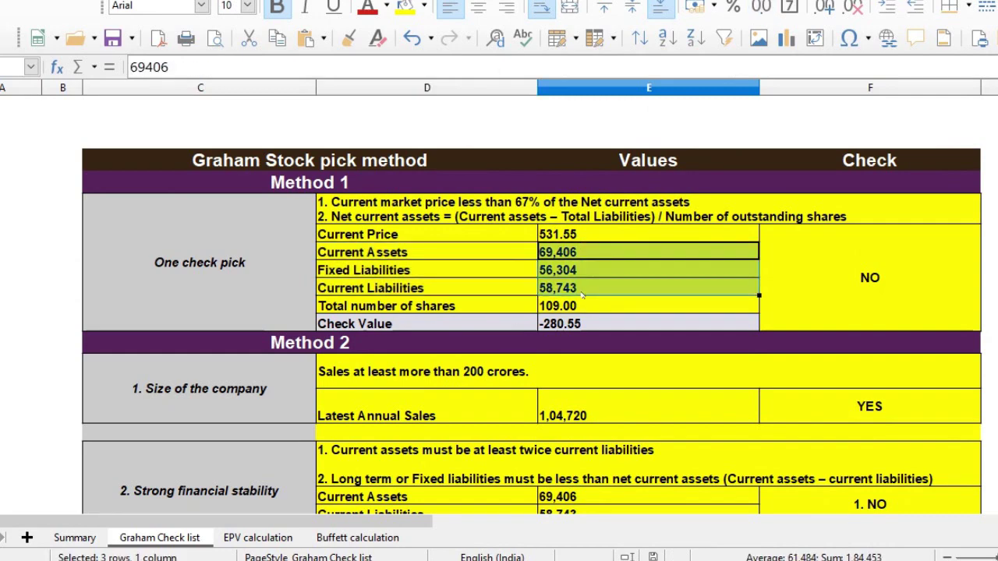
# Step: Check the Method 1 current assets value against the current assets total in the annual report PDF's consolidated balance sheet
pyautogui.hotkey('alt', 'Tab')
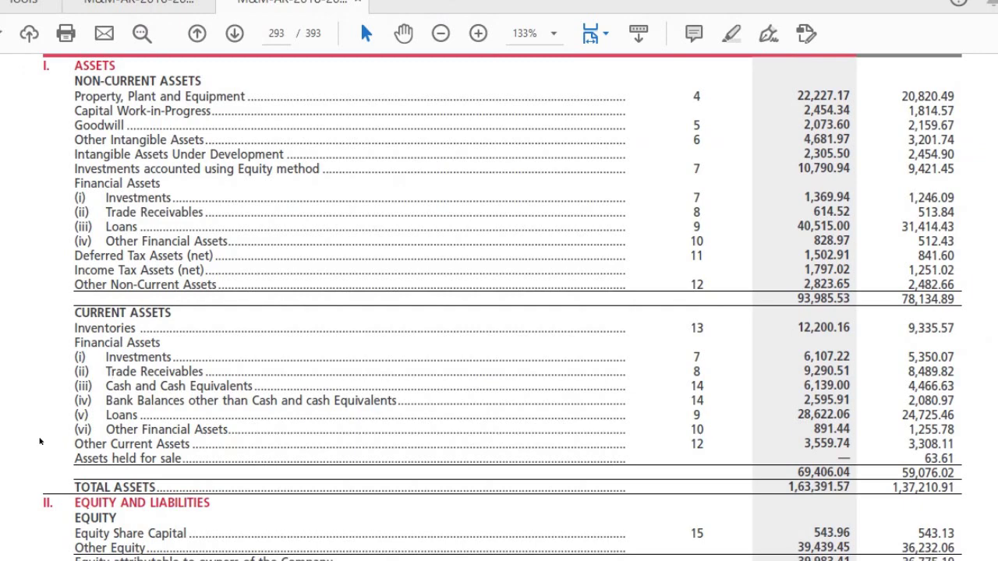
pyautogui.scroll(-2, 39, 441)
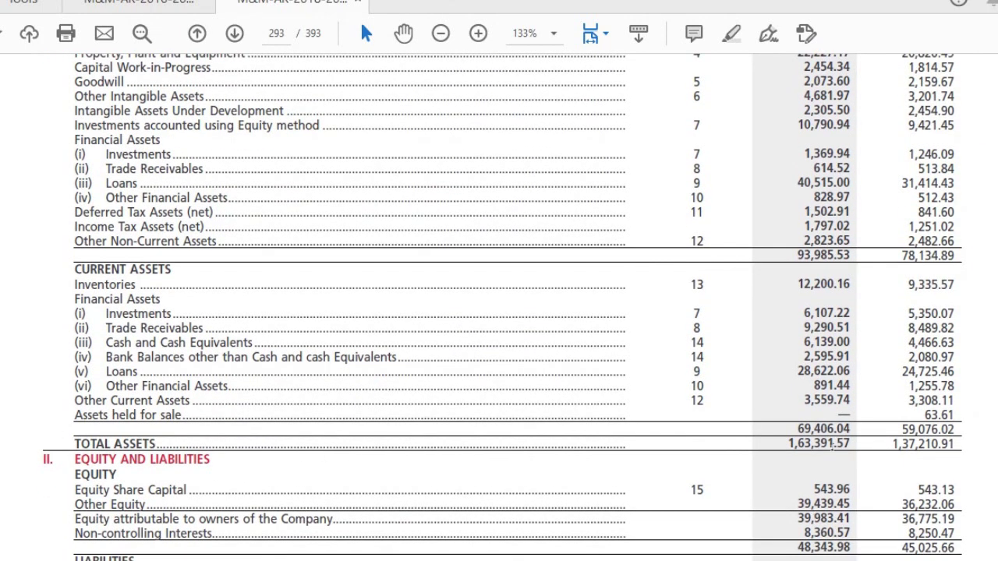
pyautogui.moveTo(828, 429); pyautogui.dragTo(955, 429)
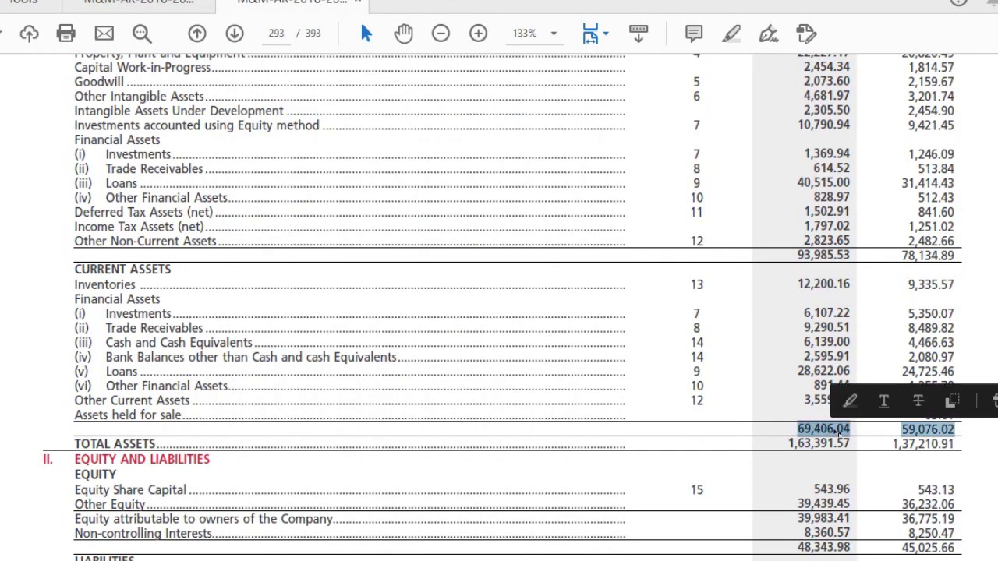
pyautogui.click(954, 444)
pyautogui.scroll(-3, 975, 443)
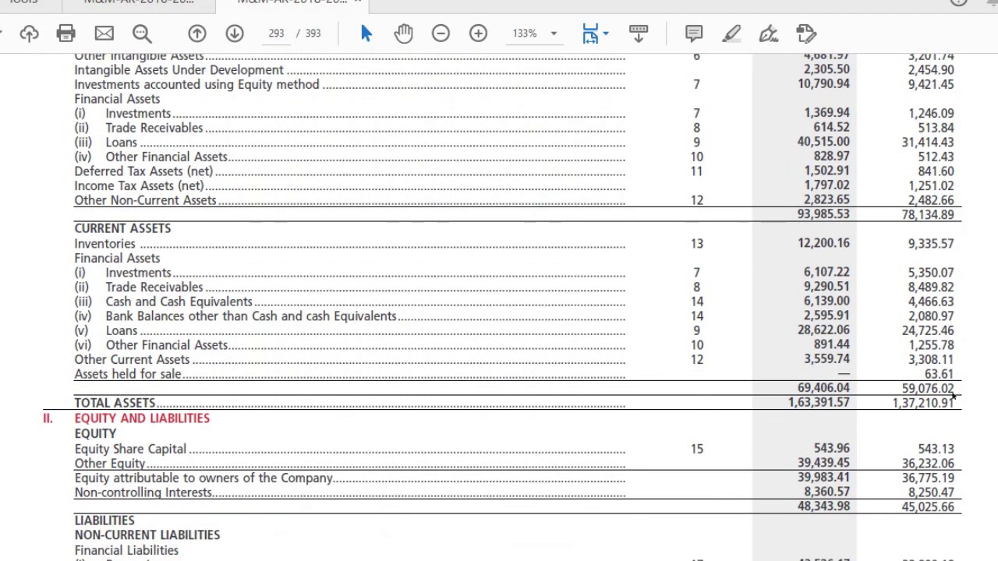
pyautogui.moveTo(797, 387); pyautogui.dragTo(830, 392)
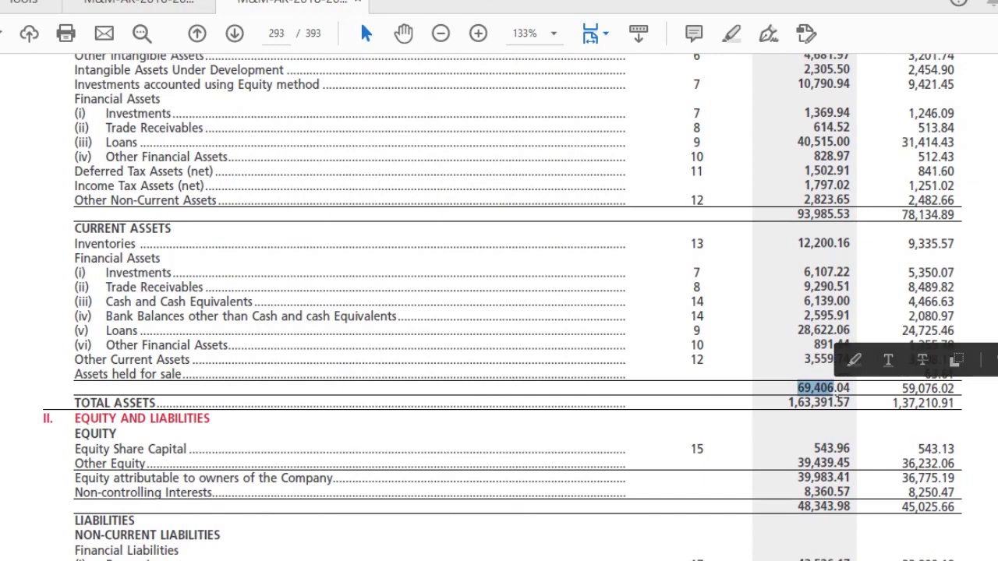
pyautogui.hotkey('alt', 'Tab')
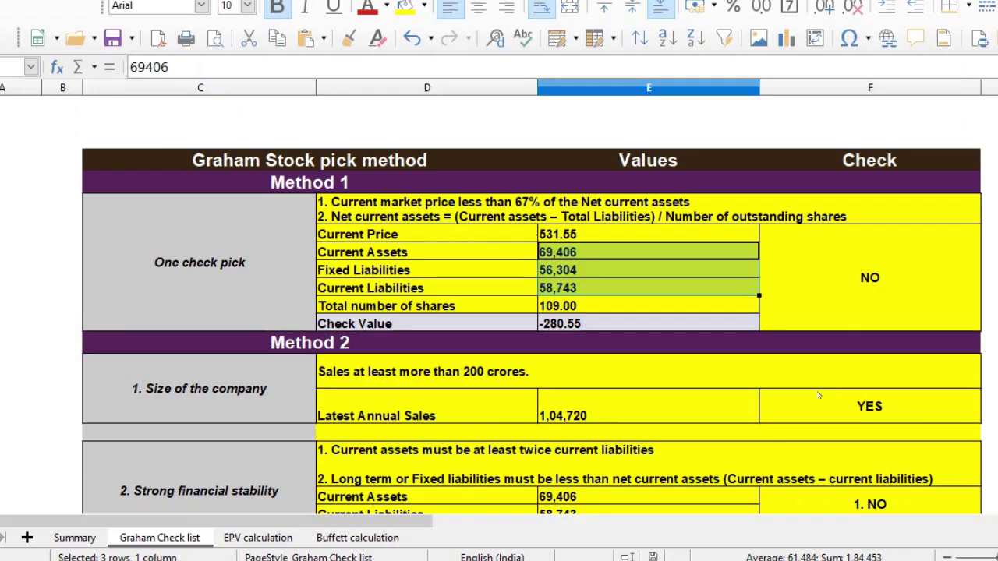
pyautogui.doubleClick(572, 257)
pyautogui.press('Return')
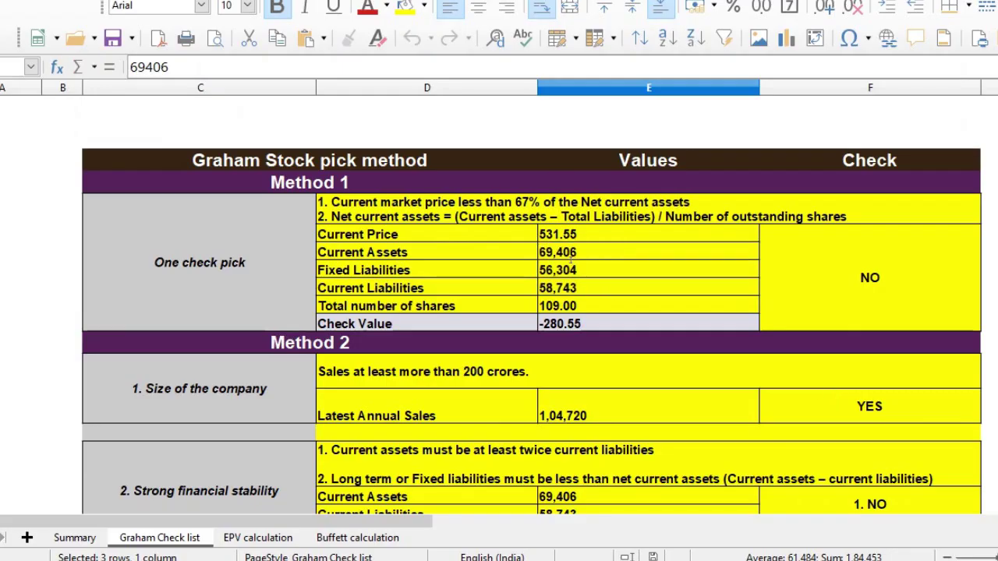
# Step: Check the Method 1 fixed and current liabilities against the non-current and current liabilities totals in the annual report PDF's balance sheet
pyautogui.click(573, 270)
pyautogui.hotkey('alt', 'Tab')
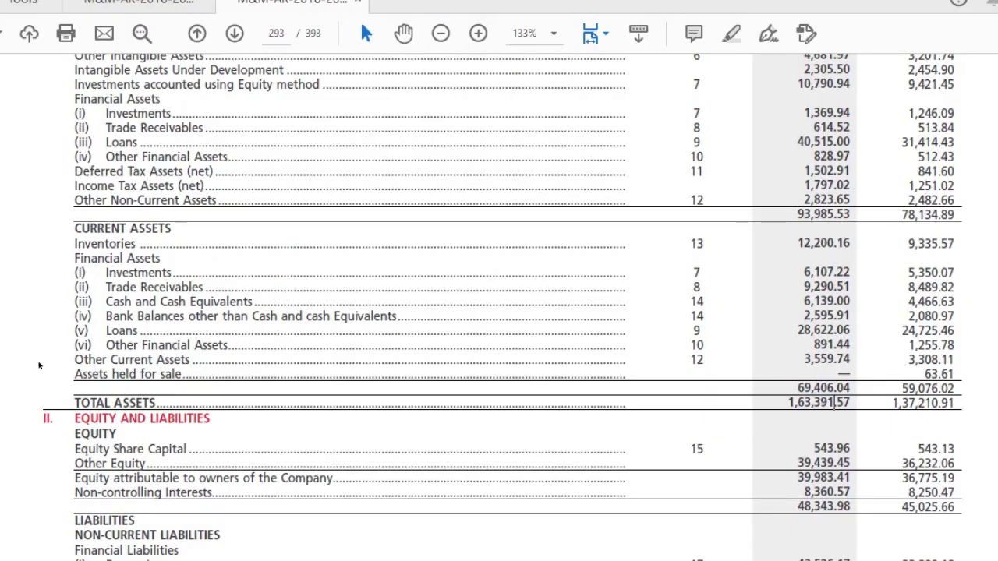
pyautogui.scroll(-1, 39, 365)
pyautogui.scroll(-10, 39, 365)
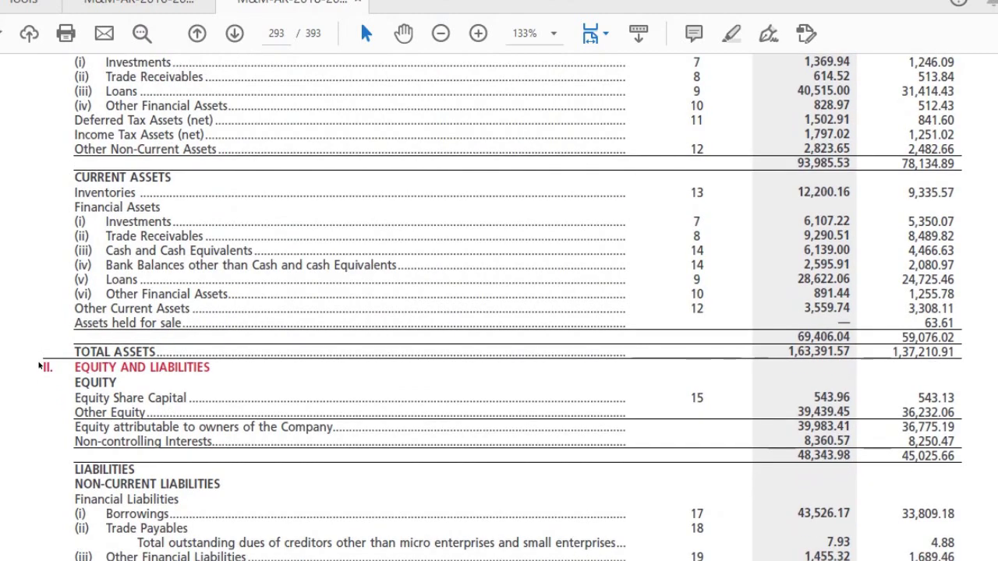
pyautogui.scroll(-1, 39, 365)
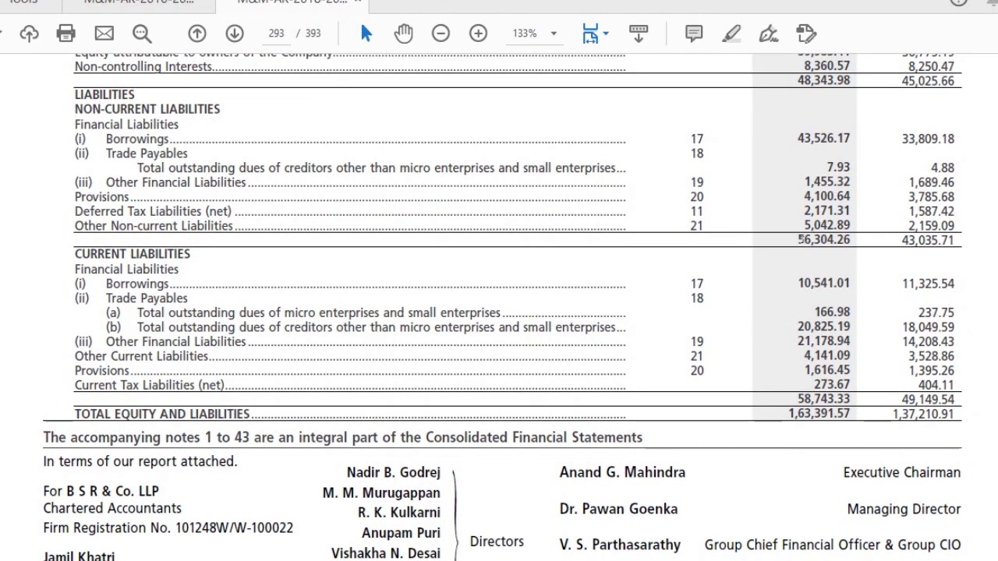
pyautogui.moveTo(798, 240); pyautogui.dragTo(835, 242)
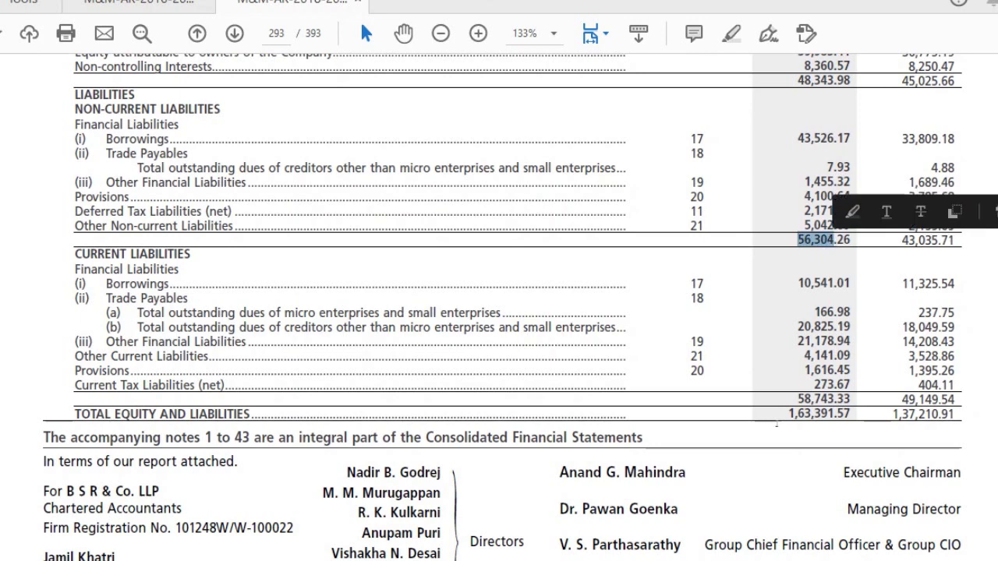
pyautogui.moveTo(797, 399); pyautogui.dragTo(830, 400)
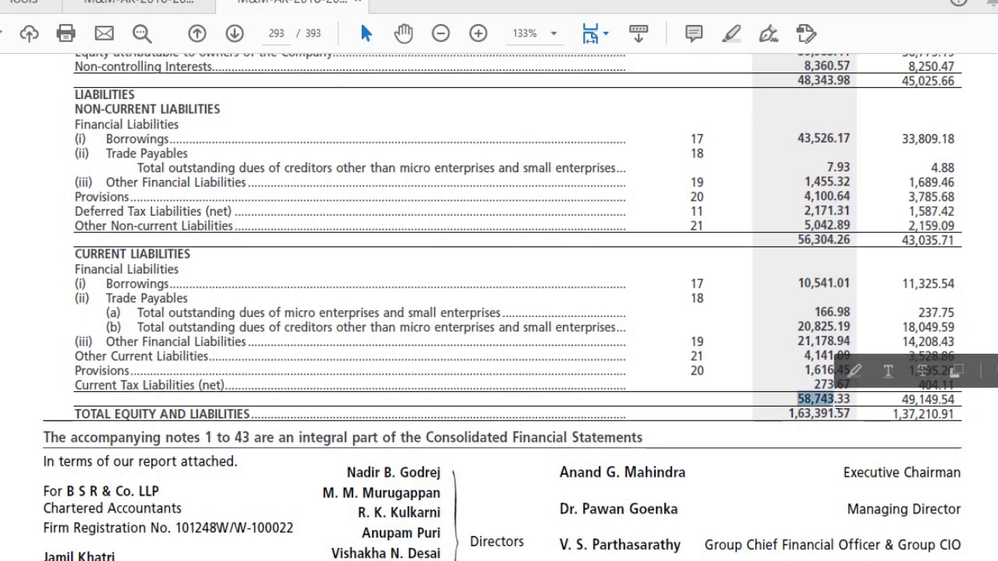
pyautogui.hotkey('alt', 'Tab')
pyautogui.click(564, 288)
pyautogui.moveTo(564, 290); pyautogui.dragTo(563, 271)
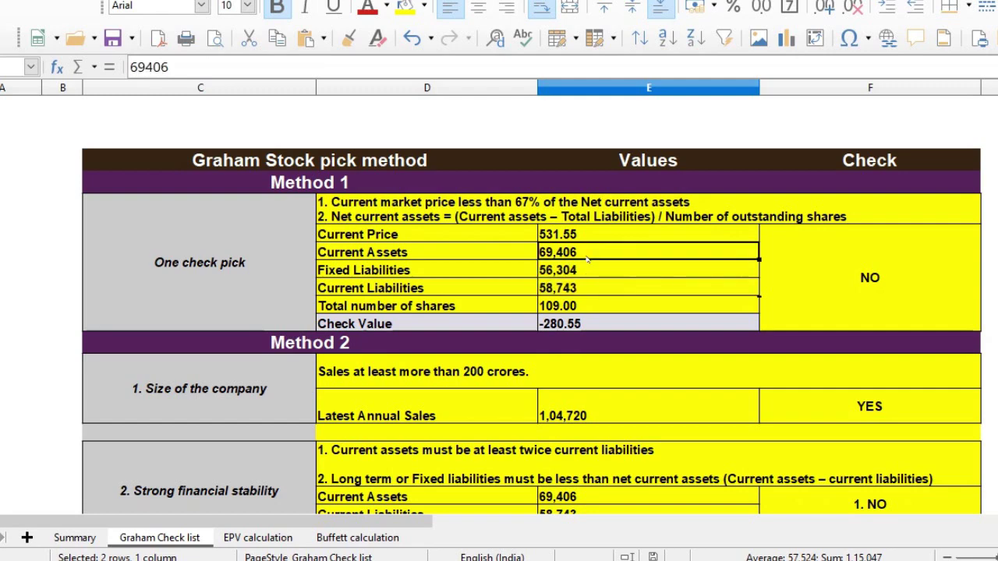
# Step: Inspect the Method 1 check value formula and the current assets and liabilities cells it uses
pyautogui.click(587, 258)
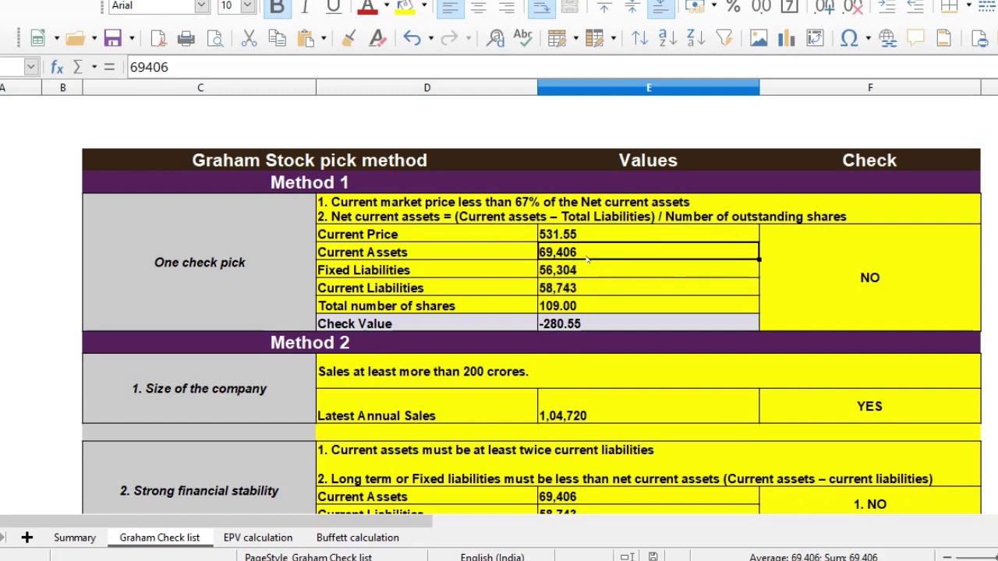
pyautogui.click(577, 324)
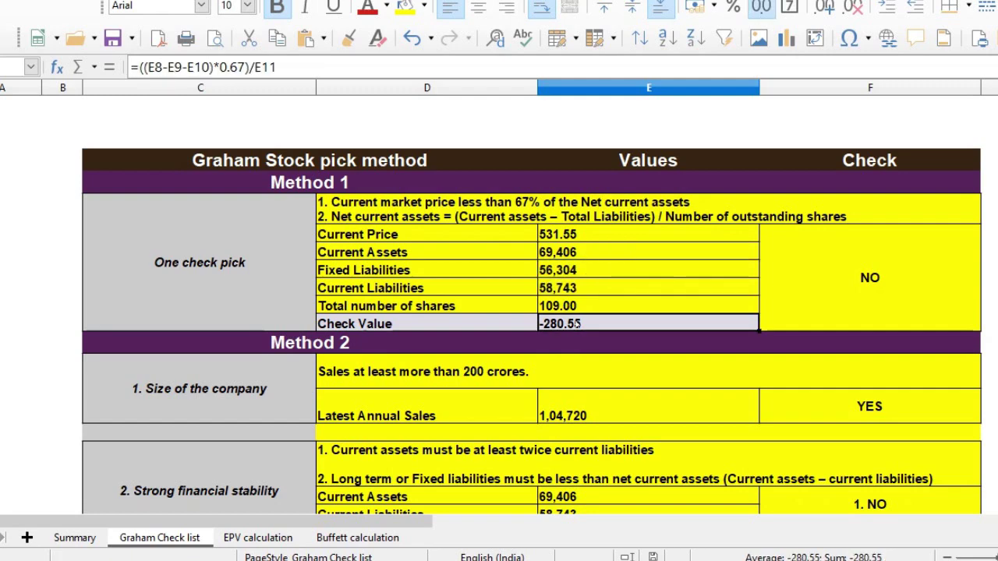
pyautogui.doubleClick(578, 324)
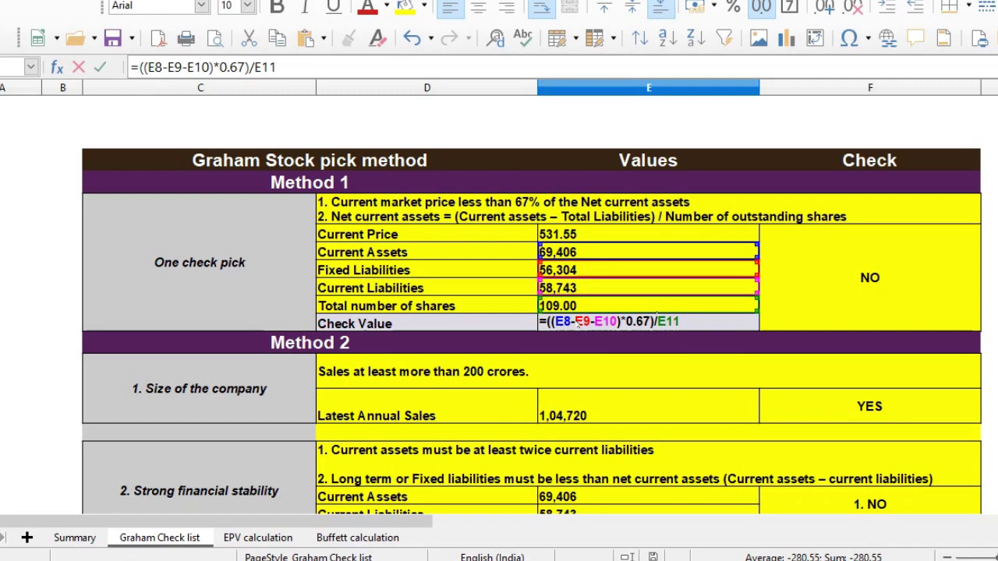
pyautogui.press('Escape')
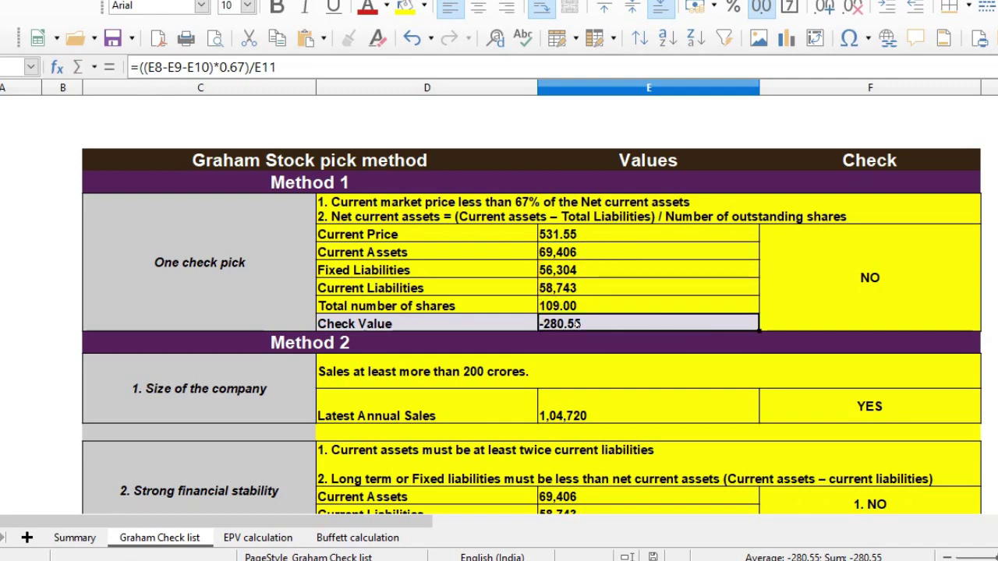
pyautogui.click(577, 257)
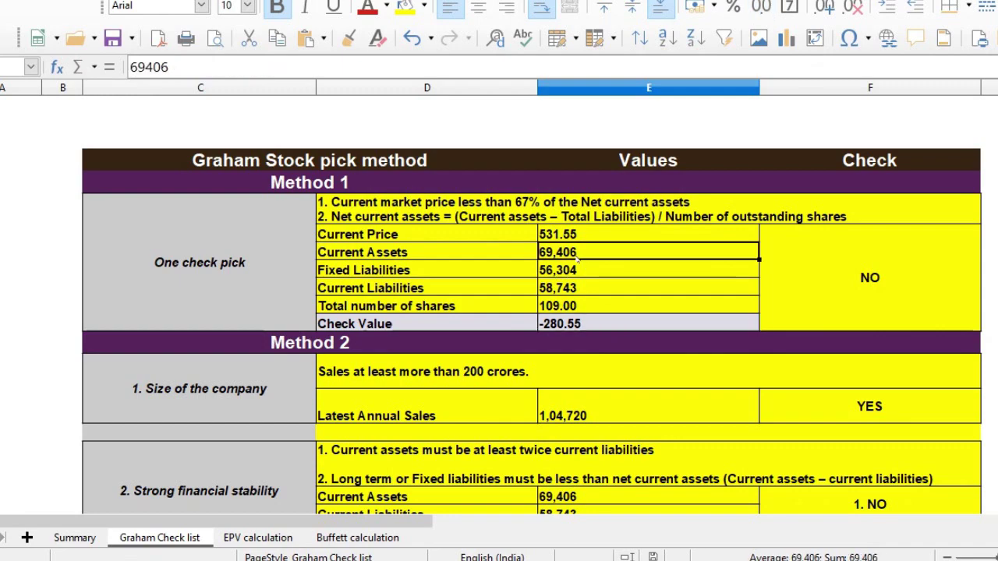
pyautogui.moveTo(574, 267); pyautogui.dragTo(574, 282)
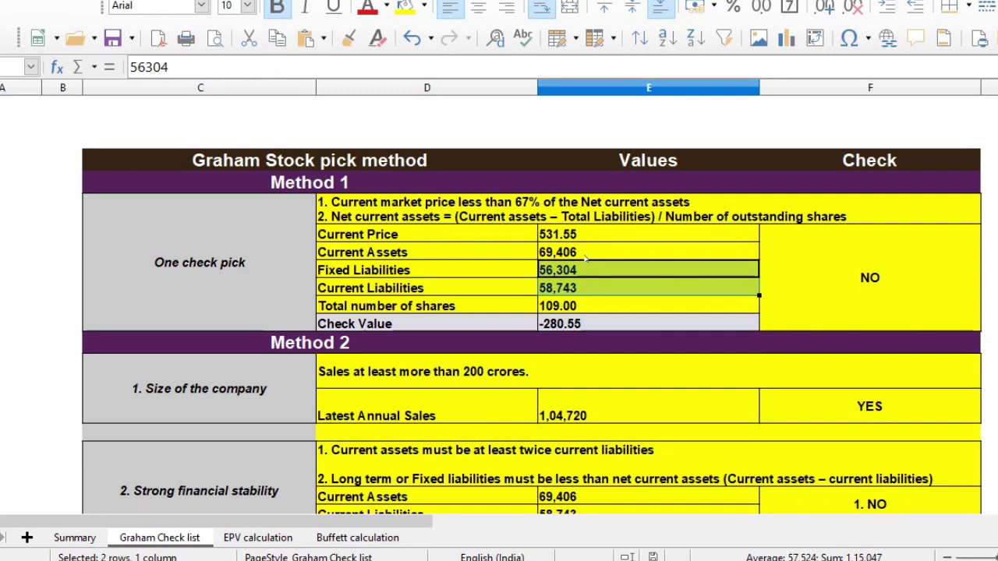
pyautogui.click(574, 323)
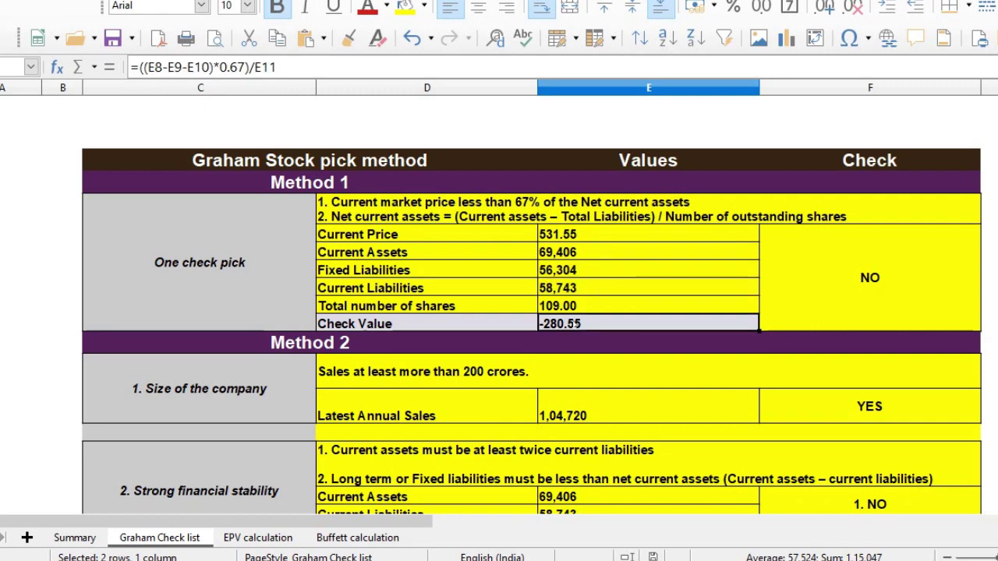
# Step: Examine the Method 2 company size criterion and its latest annual sales row
pyautogui.click(160, 343)
pyautogui.scroll(-1, 160, 385)
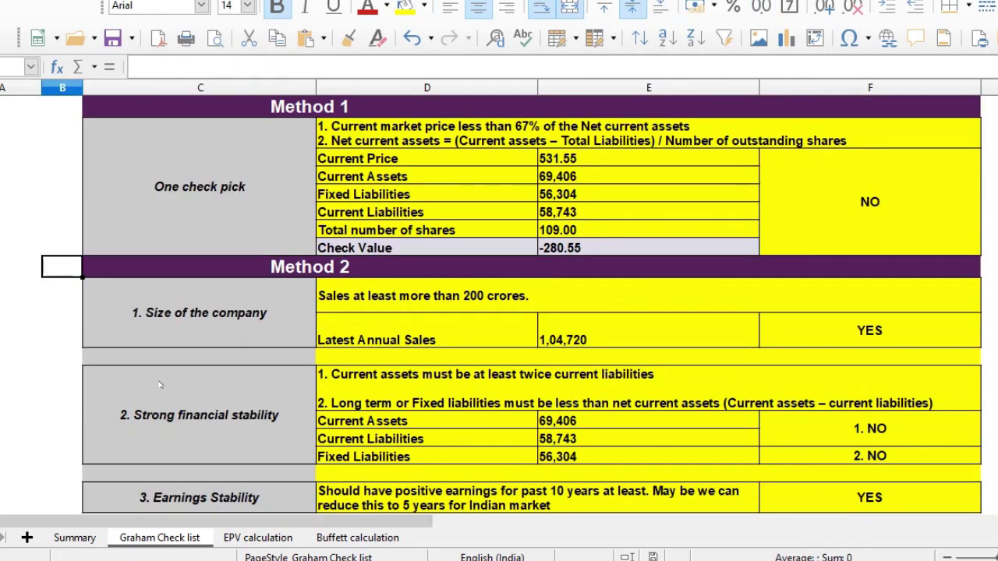
pyautogui.press('Down')
pyautogui.press('Right')
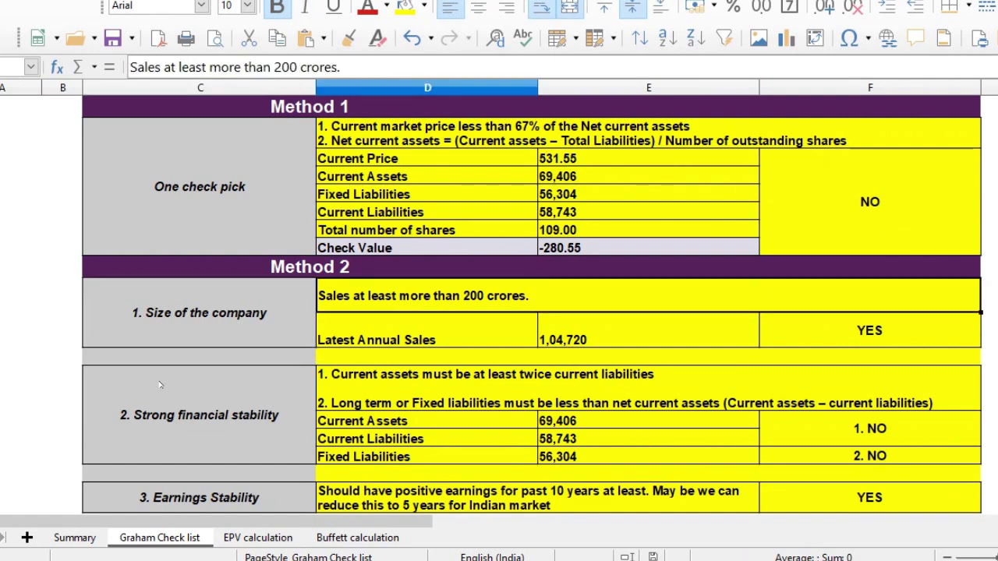
pyautogui.press('Up')
pyautogui.press('Down')
pyautogui.press('Down')
pyautogui.press('Down')
pyautogui.press('Down')
pyautogui.press('Up')
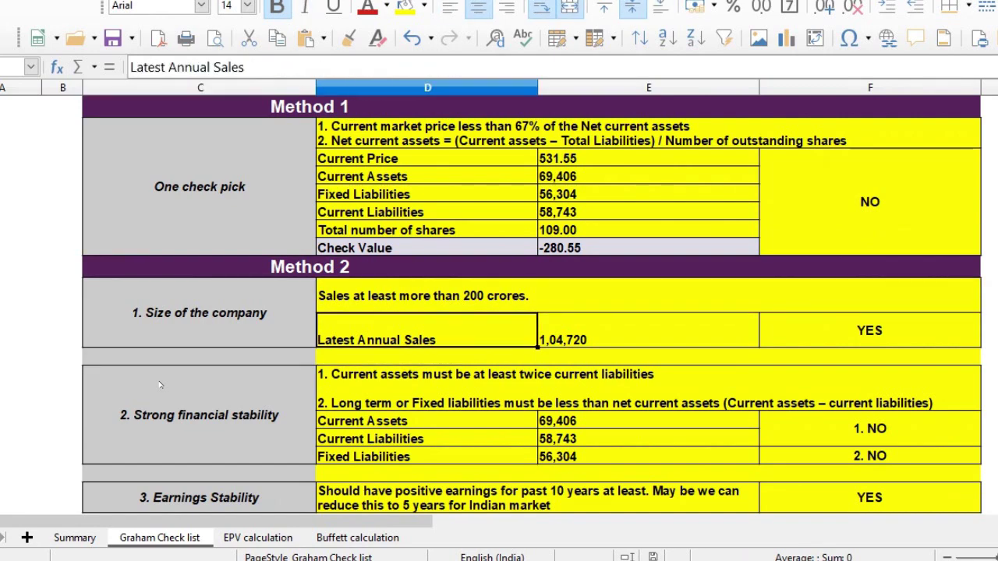
pyautogui.press('Right')
pyautogui.press('Up')
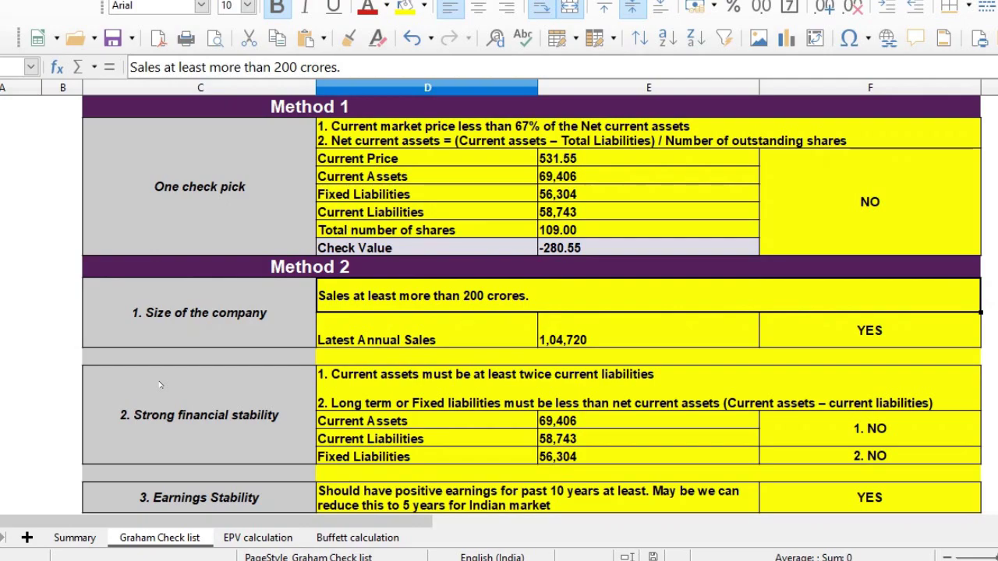
# Step: Check the latest annual sales against revenue from operations in the annual report PDF's consolidated profit and loss statement, and review the size check
pyautogui.hotkey('alt', 'Tab')
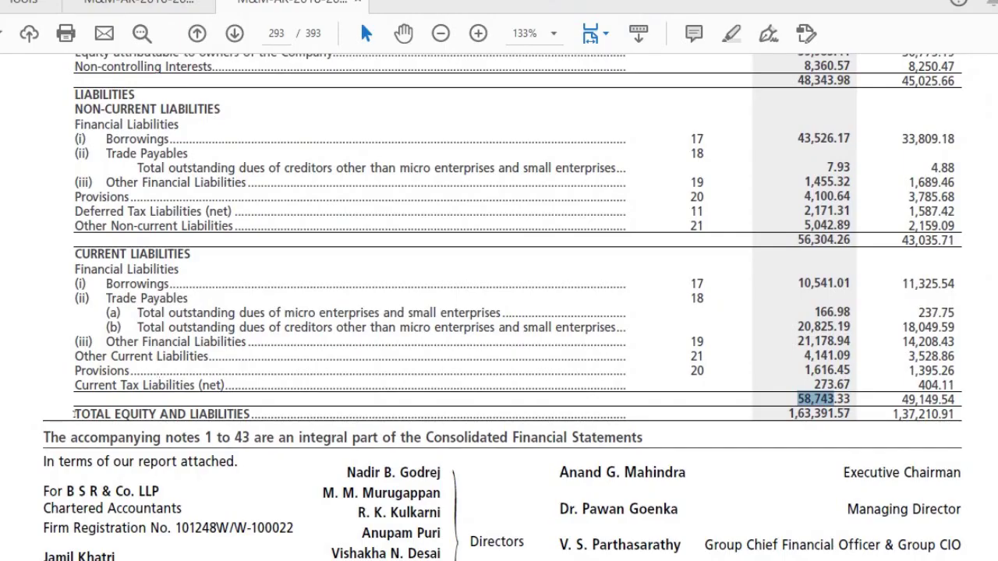
pyautogui.click(986, 381)
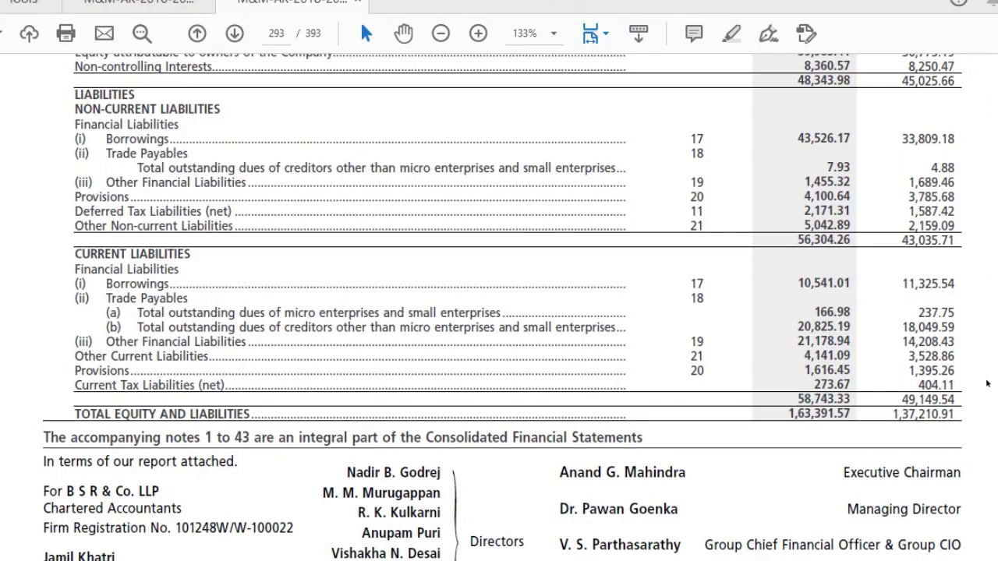
pyautogui.scroll(-10, 987, 381)
pyautogui.scroll(-8, 987, 380)
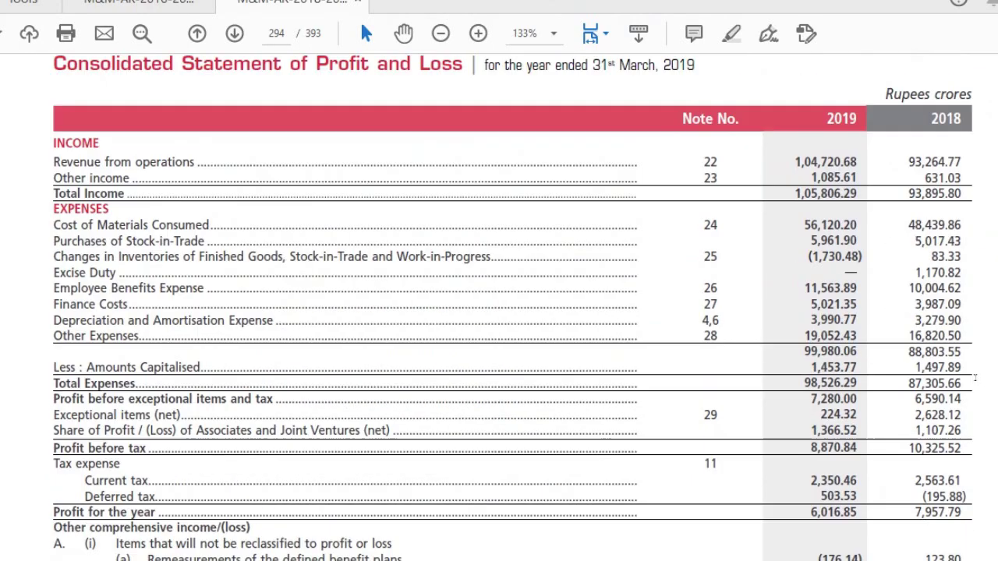
pyautogui.tripleClick(164, 165)
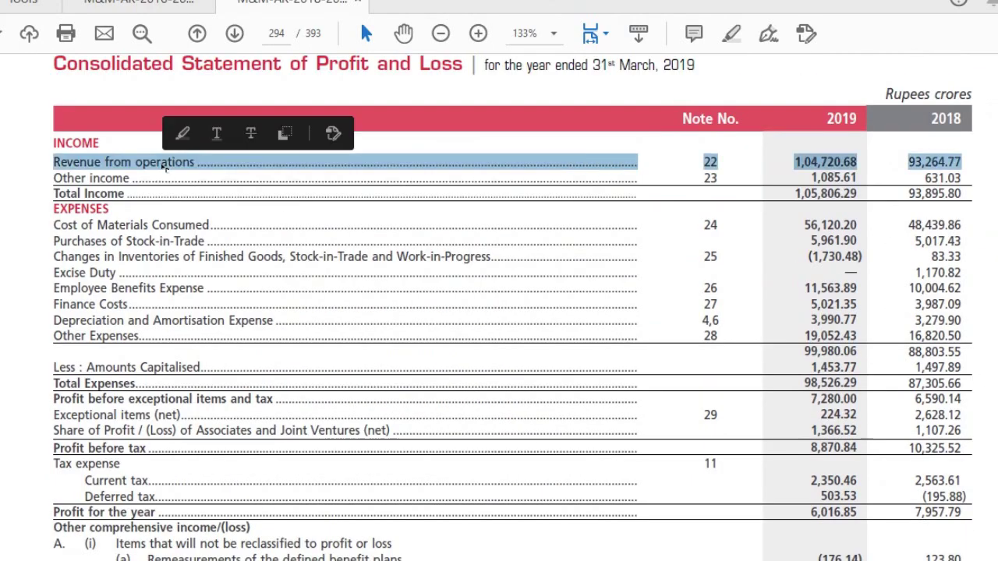
pyautogui.hotkey('alt', 'Tab')
pyautogui.click(601, 338)
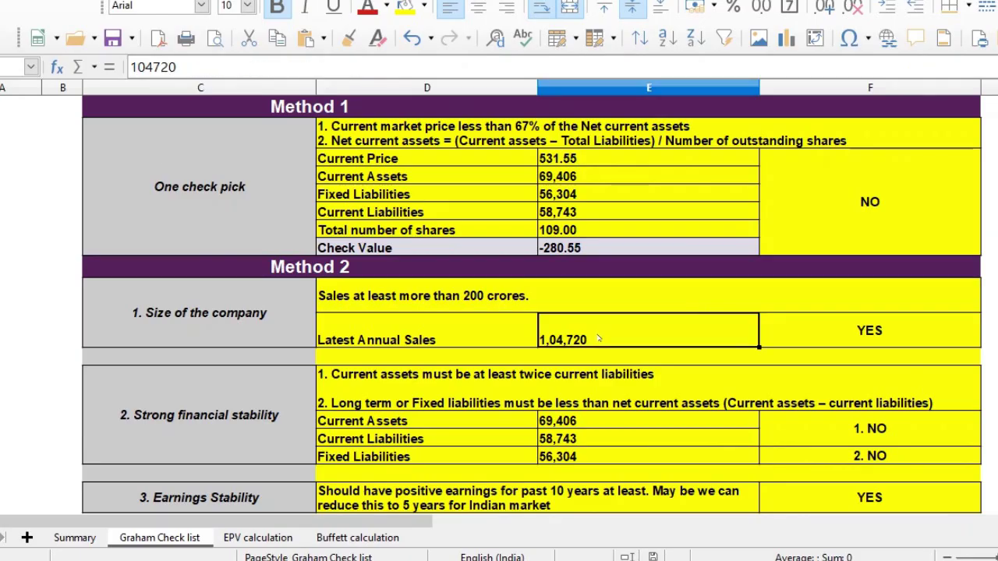
pyautogui.click(533, 302)
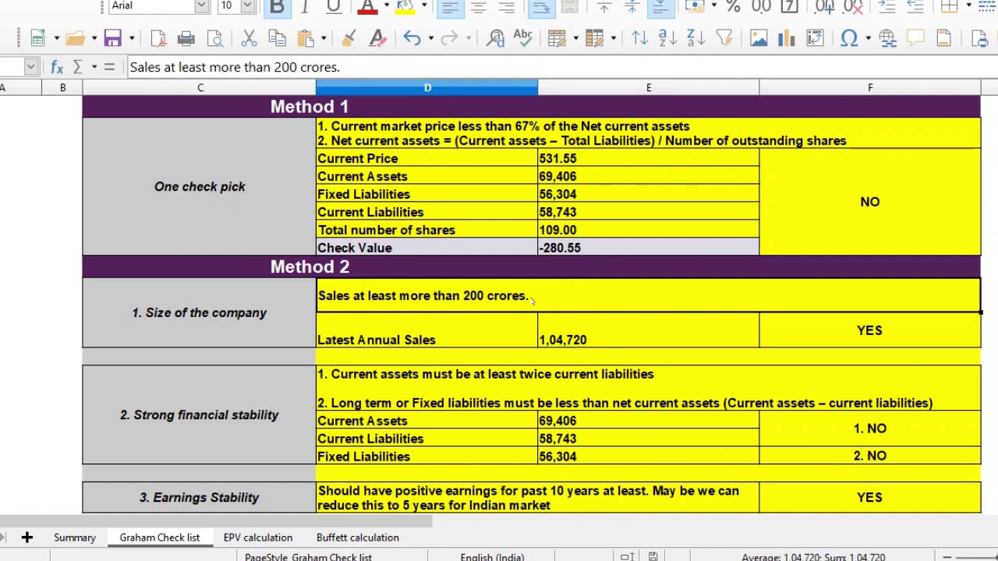
pyautogui.click(881, 334)
# Step: Examine the strong financial stability criteria, the asset and liability values, and the formula of the first check
pyautogui.click(463, 403)
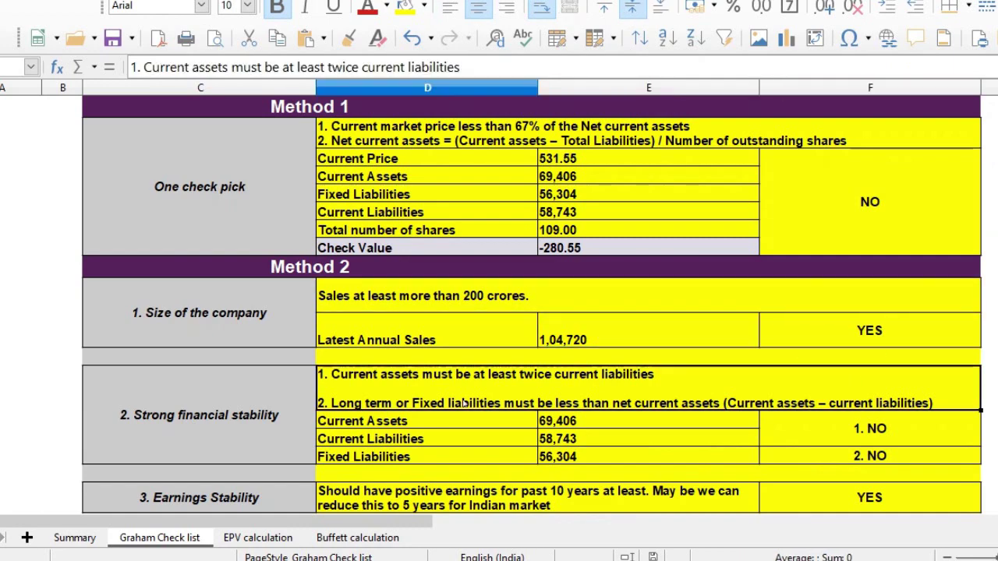
pyautogui.press('Down')
pyautogui.press('Down')
pyautogui.press('Down')
pyautogui.press('Up')
pyautogui.press('Up')
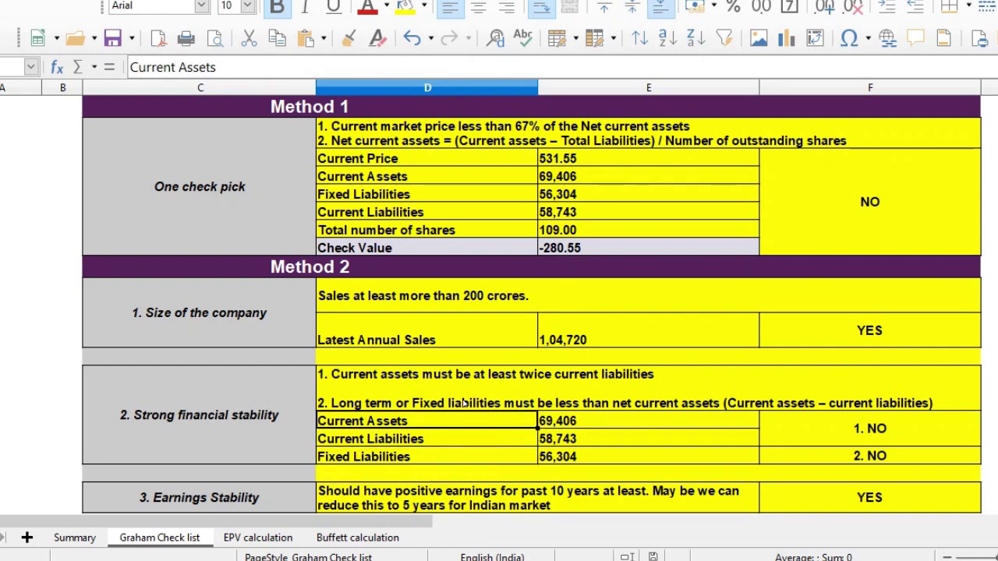
pyautogui.press('Right')
pyautogui.press('Down')
pyautogui.press('Down')
pyautogui.press('Down')
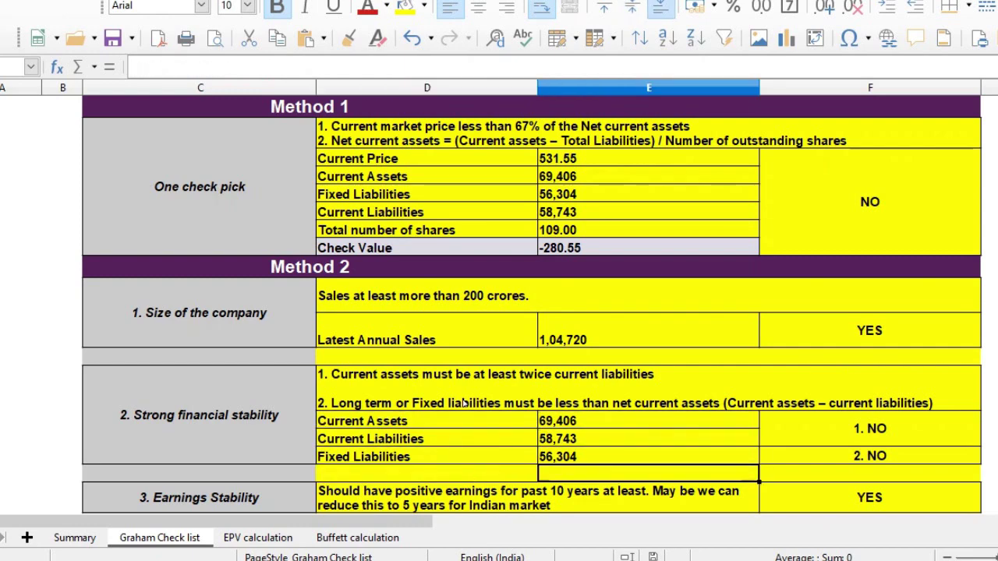
pyautogui.press('Up')
pyautogui.press('Up')
pyautogui.press('Right')
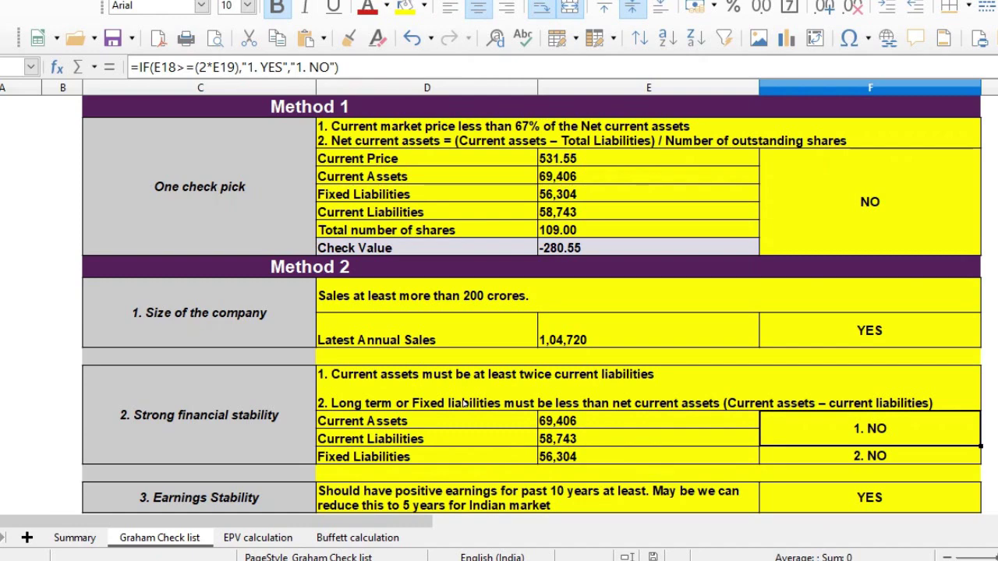
# Step: Inspect the references behind the fixed liabilities, current liabilities and current assets values in the strong financial stability section
pyautogui.press('Left')
pyautogui.press('Left')
pyautogui.press('Down')
pyautogui.press('Right')
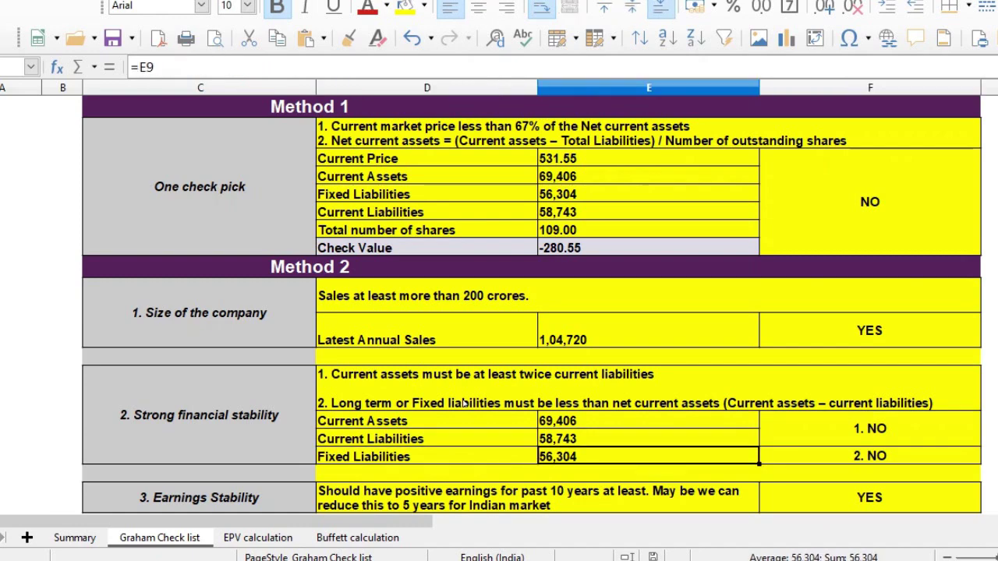
pyautogui.press('Up')
pyautogui.press('F2')
pyautogui.press('Escape')
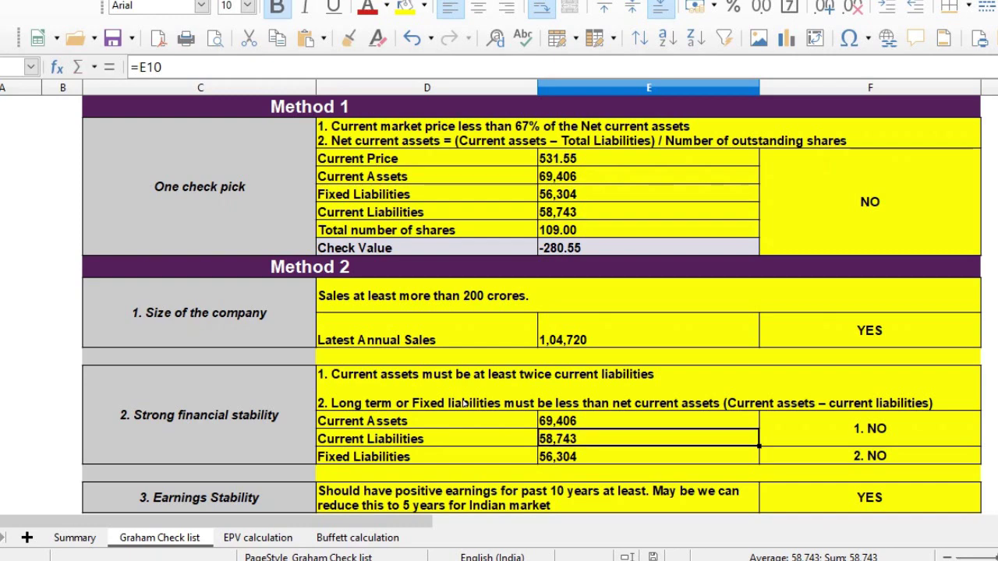
pyautogui.press('Up')
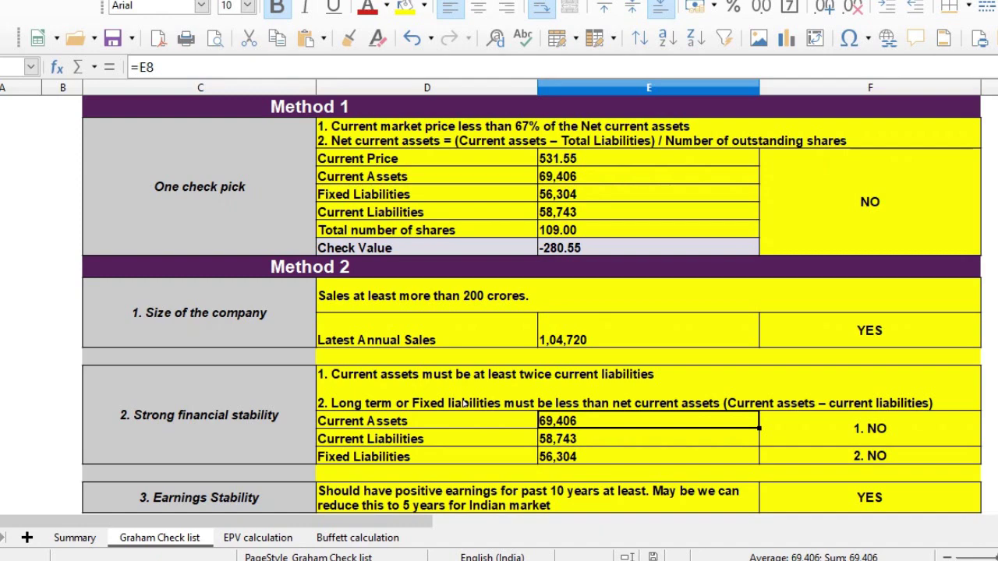
pyautogui.press('Right')
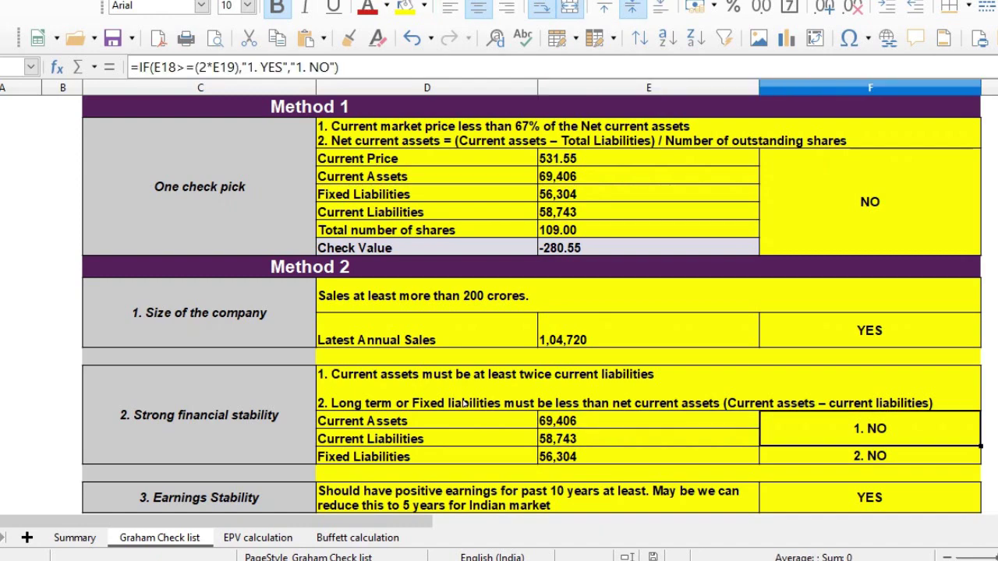
# Step: Inspect the second financial stability check's formula comparing fixed liabilities with net current assets
pyautogui.press('Down')
pyautogui.press('Left')
pyautogui.press('Up')
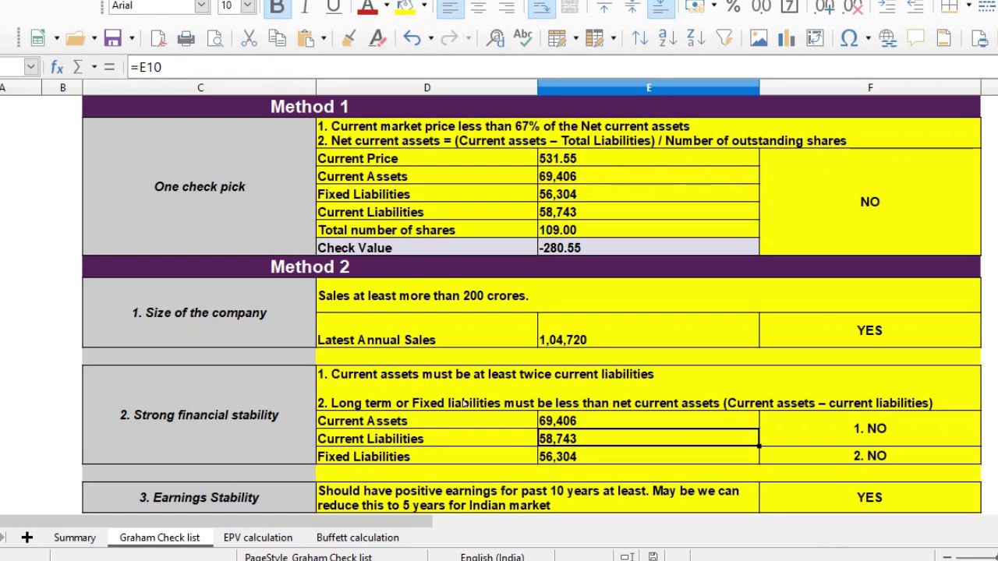
pyautogui.press('Right')
pyautogui.press('Down')
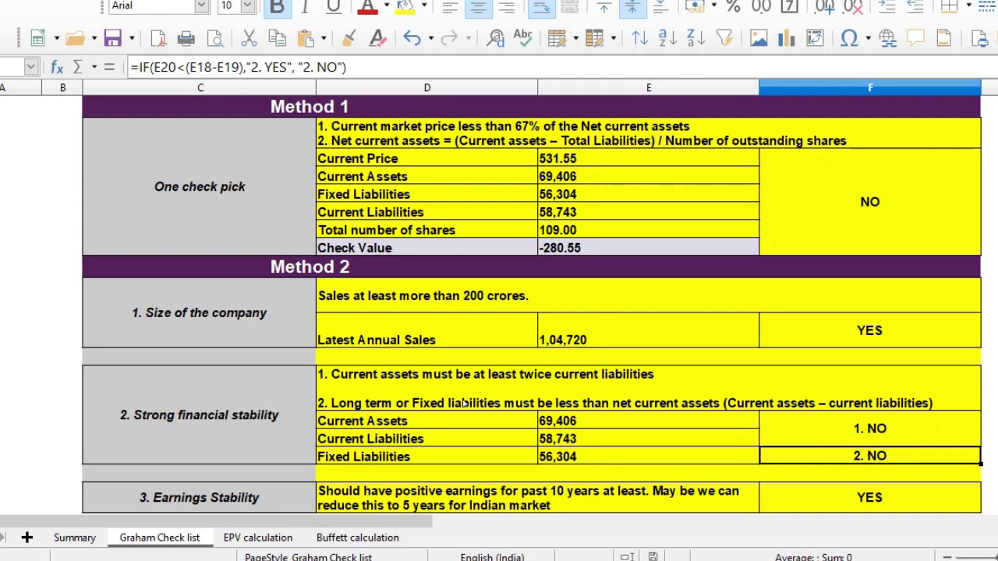
pyautogui.press('F2')
pyautogui.press('Escape')
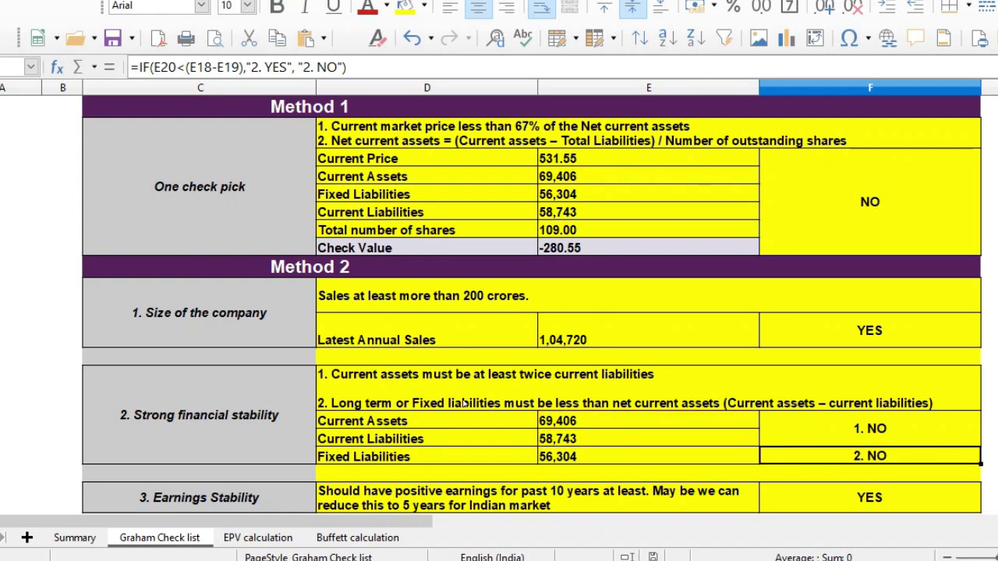
# Step: Select the whole strong financial stability section to review its criteria, values and both checks together
pyautogui.hotkey('shift', 'Left')
pyautogui.hotkey('shift', 'Left')
pyautogui.hotkey('shift', 'Left')
pyautogui.hotkey('shift', 'Left')
pyautogui.hotkey('shift', 'Right')
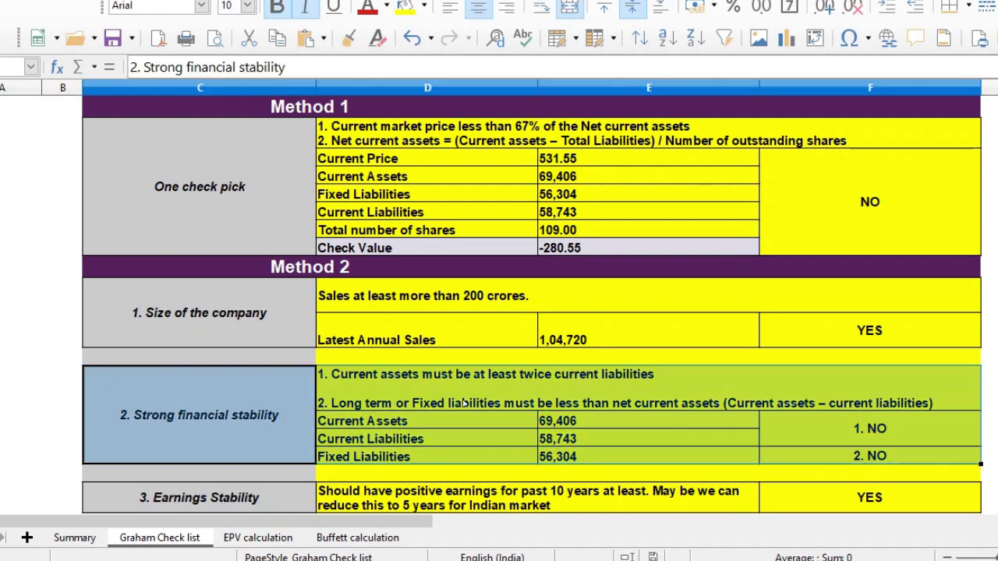
pyautogui.hotkey('shift', 'Right')
pyautogui.hotkey('shift', 'Left')
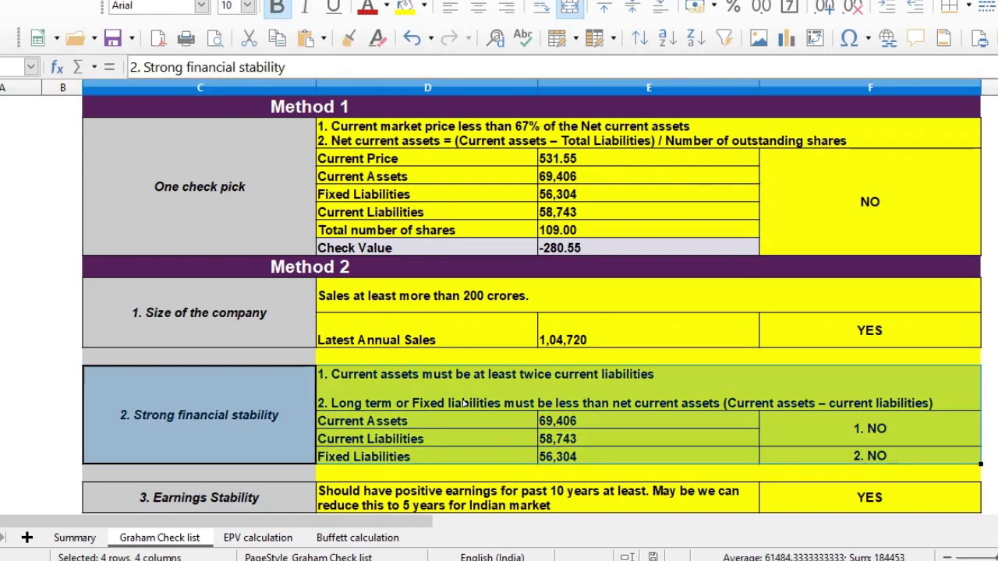
pyautogui.click(266, 393)
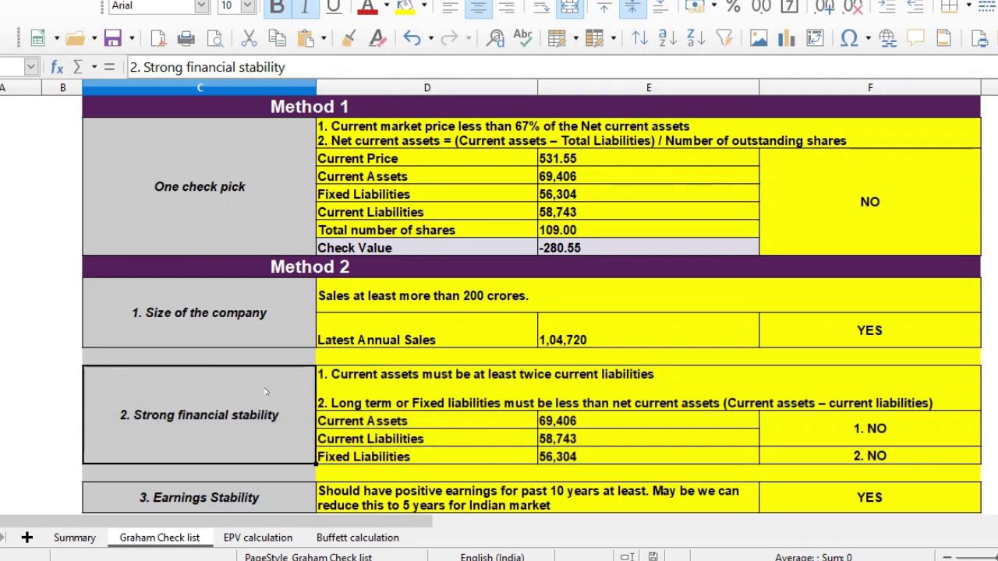
# Step: Examine the Earnings Stability criterion and its check result under Method 2
pyautogui.press('Down')
pyautogui.scroll(-3, 266, 392)
pyautogui.press('Down')
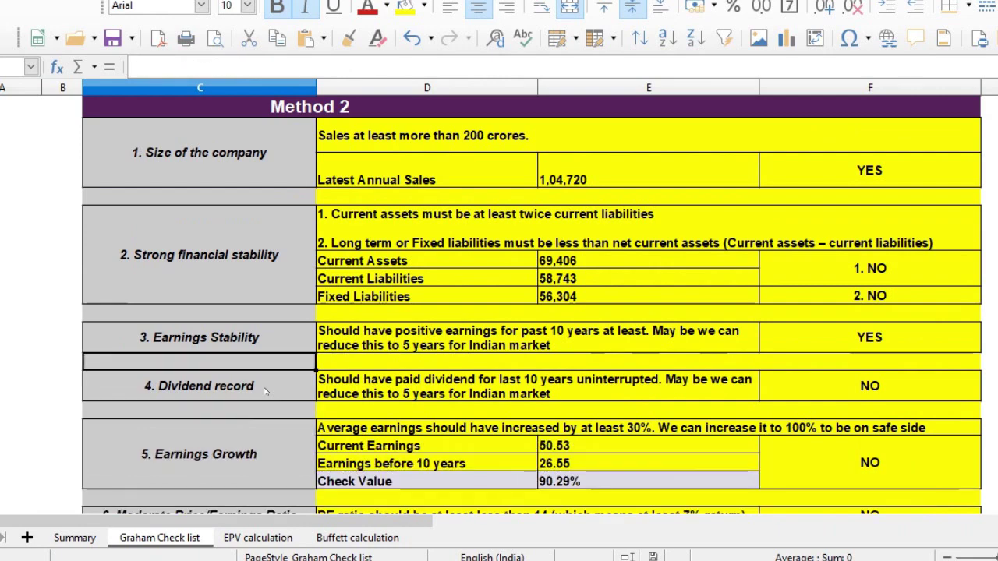
pyautogui.press('Up')
pyautogui.hotkey('shift', 'space')
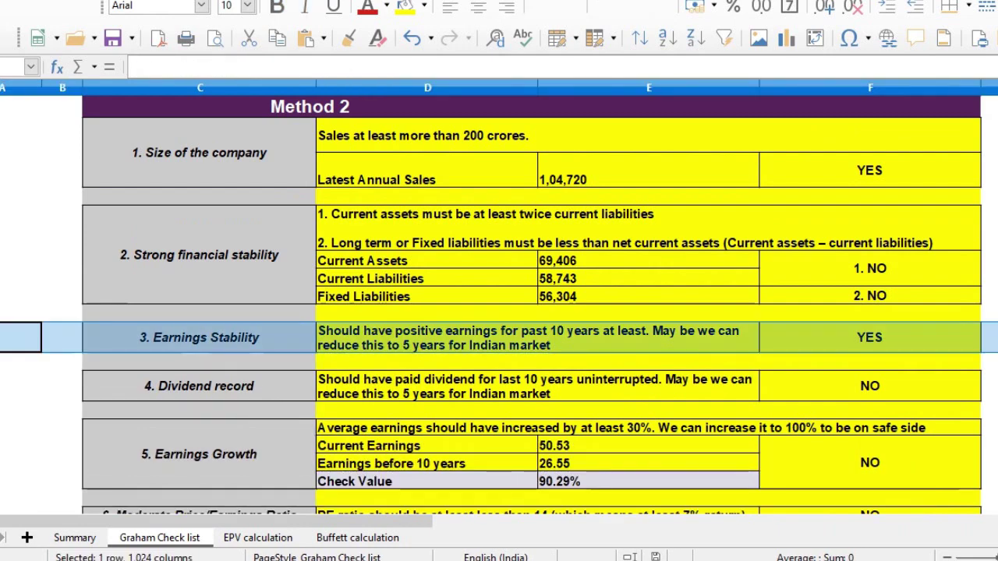
pyautogui.click(836, 342)
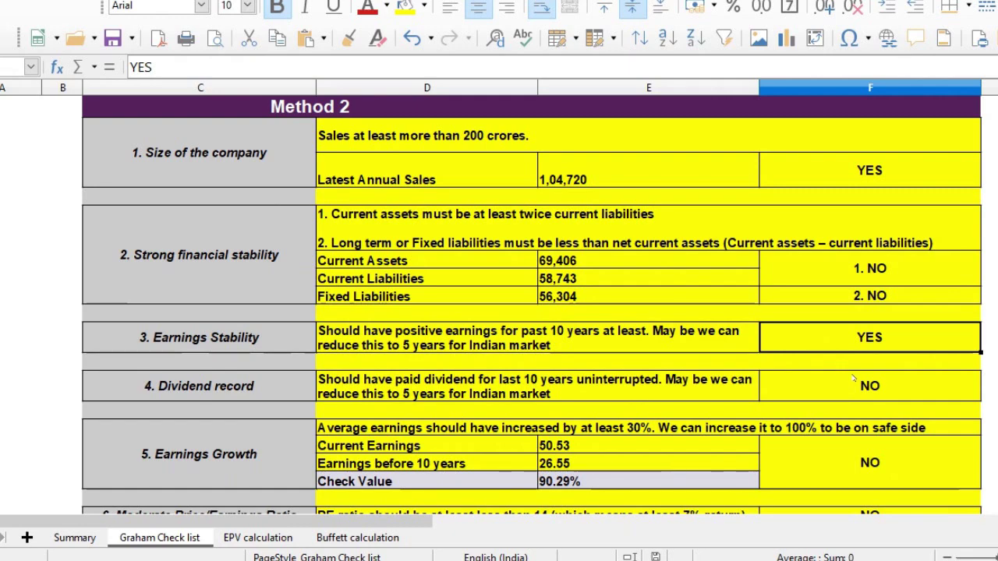
pyautogui.hotkey('shift', 'space')
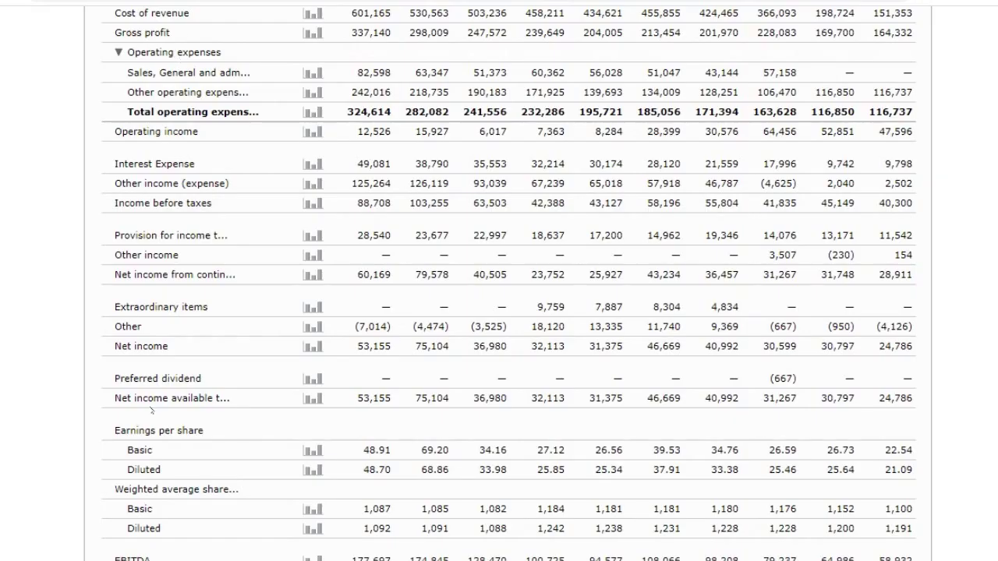
# Step: Examine the ten-year basic earnings per share row in the income statement to verify positive earnings every year
pyautogui.moveTo(126, 449); pyautogui.dragTo(191, 446)
pyautogui.moveTo(365, 450); pyautogui.dragTo(910, 449)
pyautogui.click(840, 450)
pyautogui.tripleClick(483, 451)
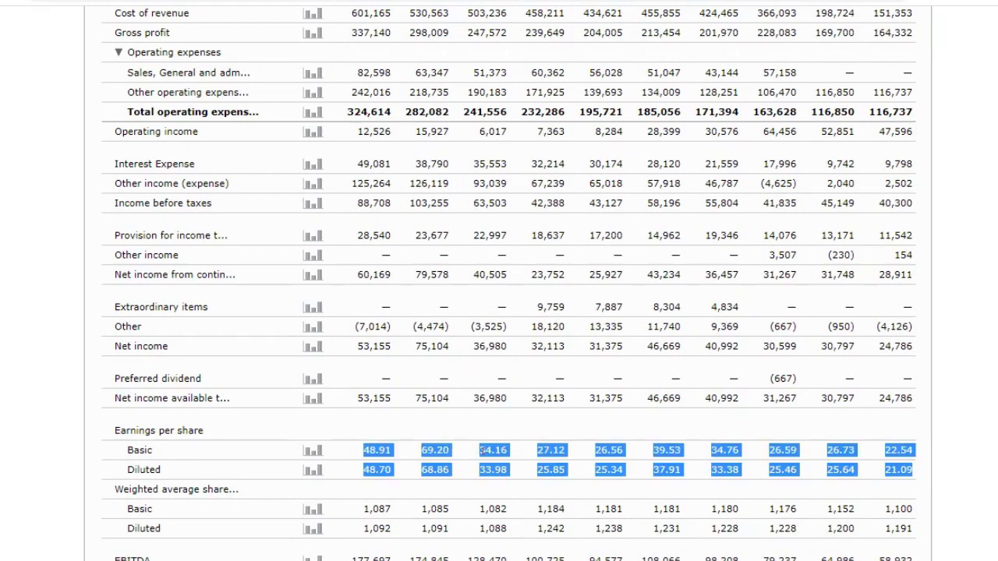
pyautogui.click(483, 450)
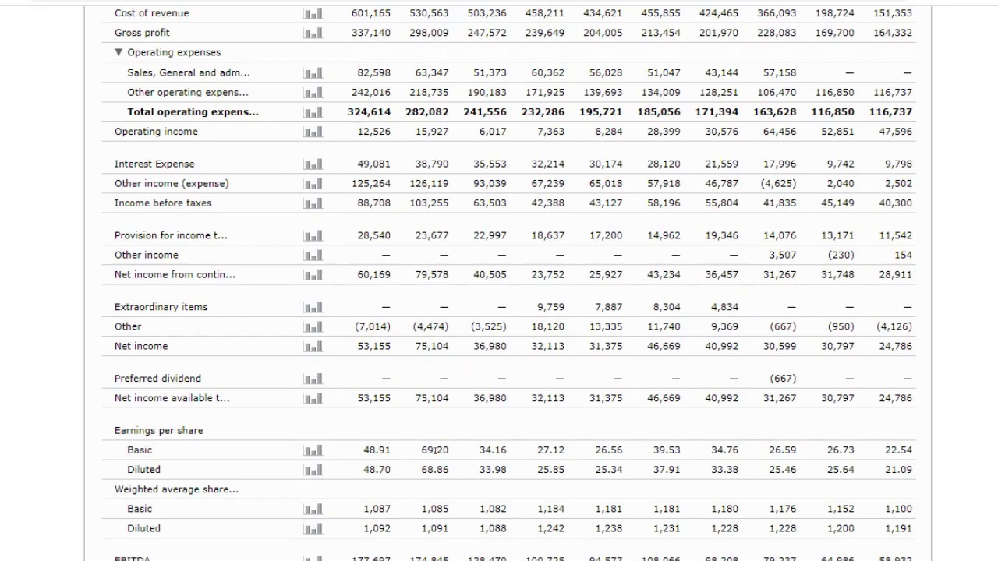
pyautogui.tripleClick(435, 450)
pyautogui.click(384, 450)
pyautogui.tripleClick(384, 450)
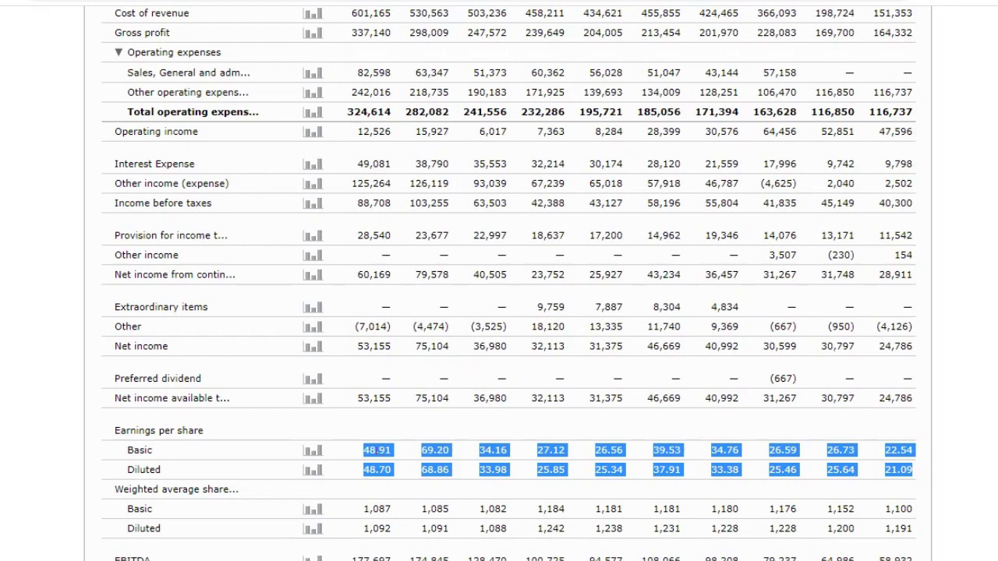
# Step: Check the Dividend record criterion against Mahindra & Mahindra's declared dividend history and set its result to YES
pyautogui.hotkey('alt', 'Tab')
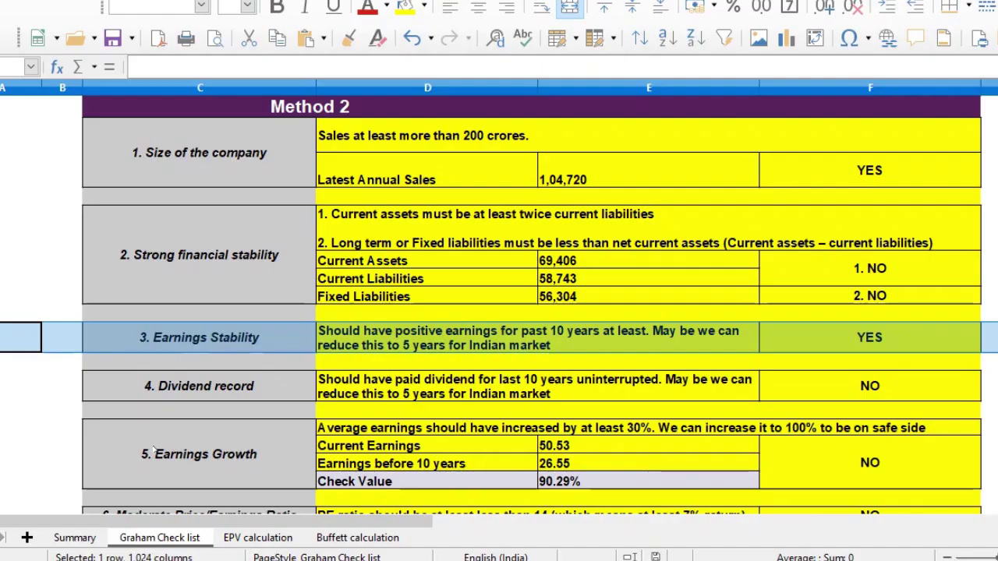
pyautogui.click(21, 386)
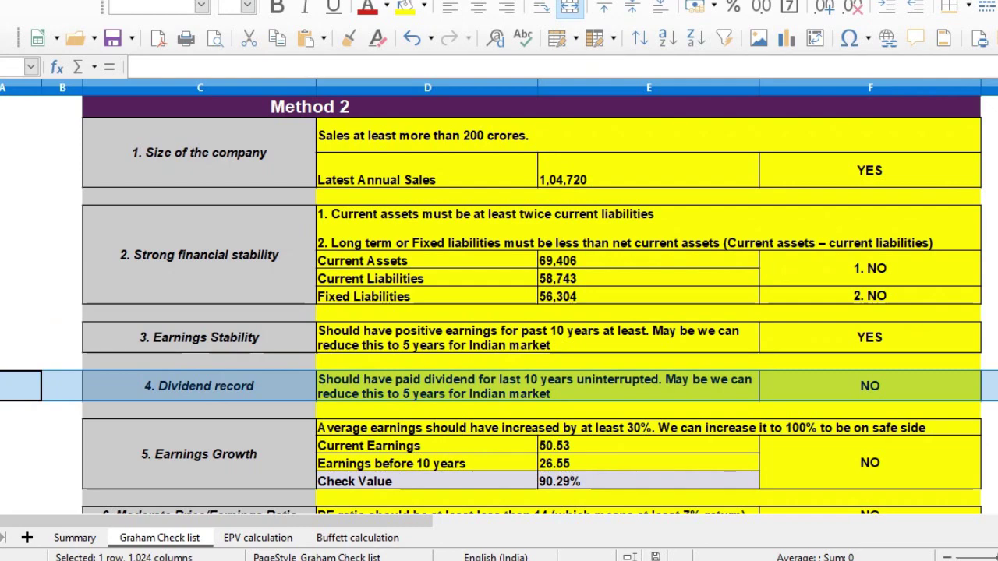
pyautogui.hotkey('alt', 'Tab')
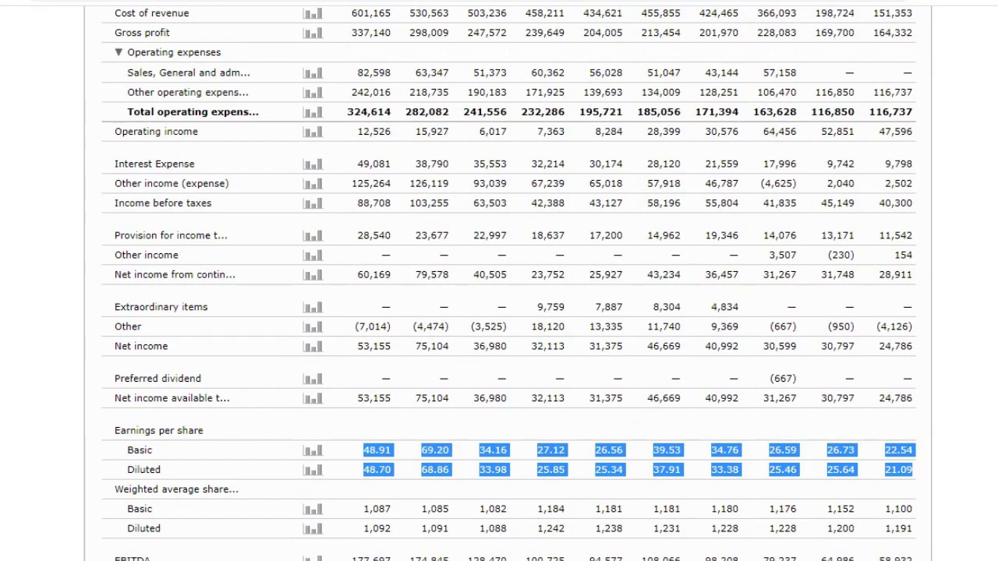
pyautogui.hotkey('ctrl', 'Tab')
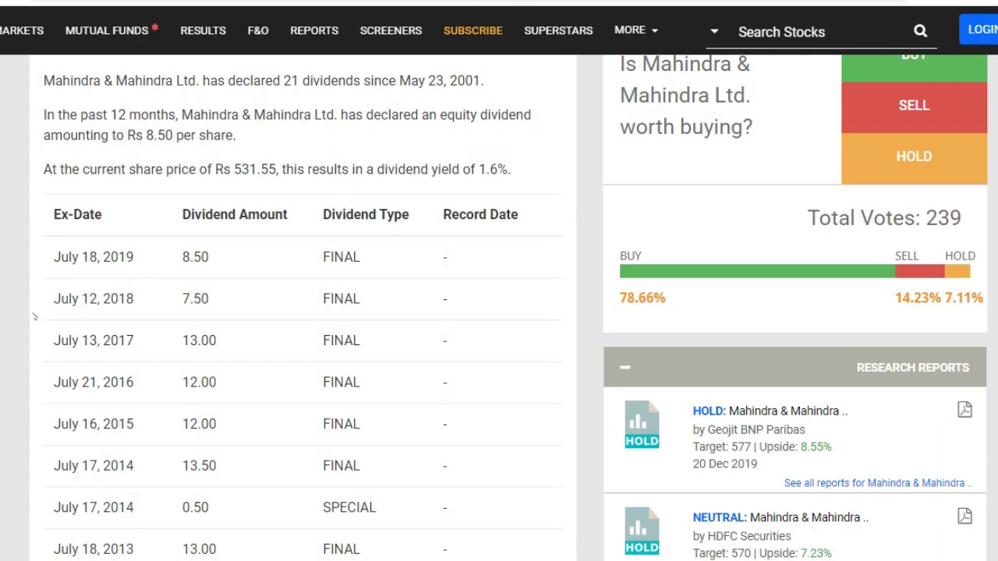
pyautogui.scroll(-2, 34, 316)
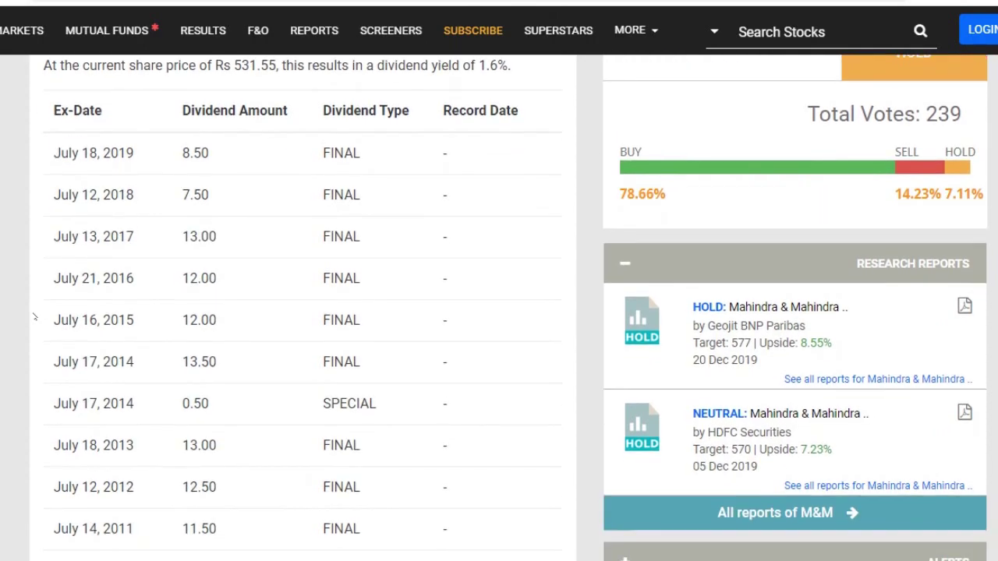
pyautogui.scroll(-2, 35, 316)
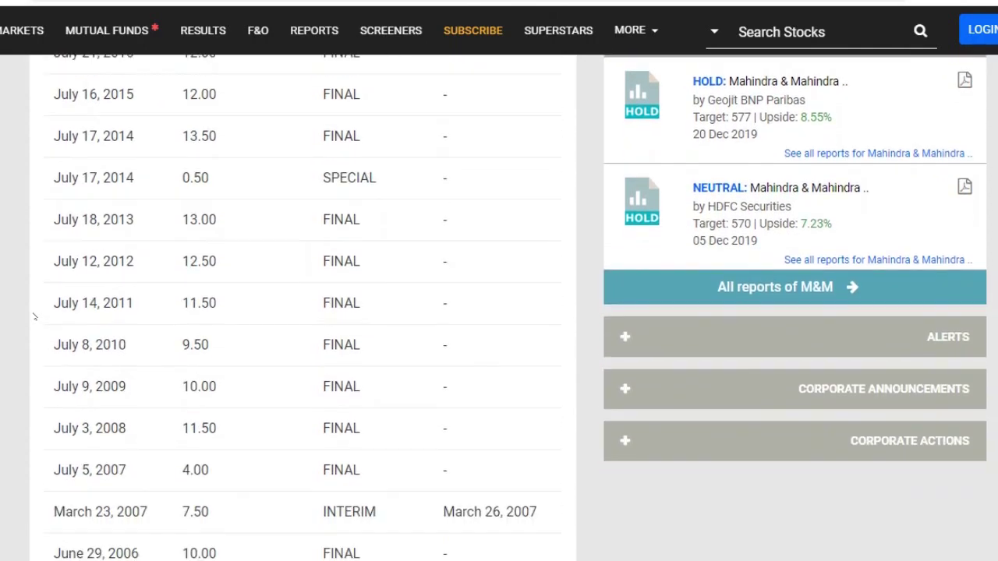
pyautogui.scroll(-1, 35, 315)
pyautogui.scroll(-2, 34, 316)
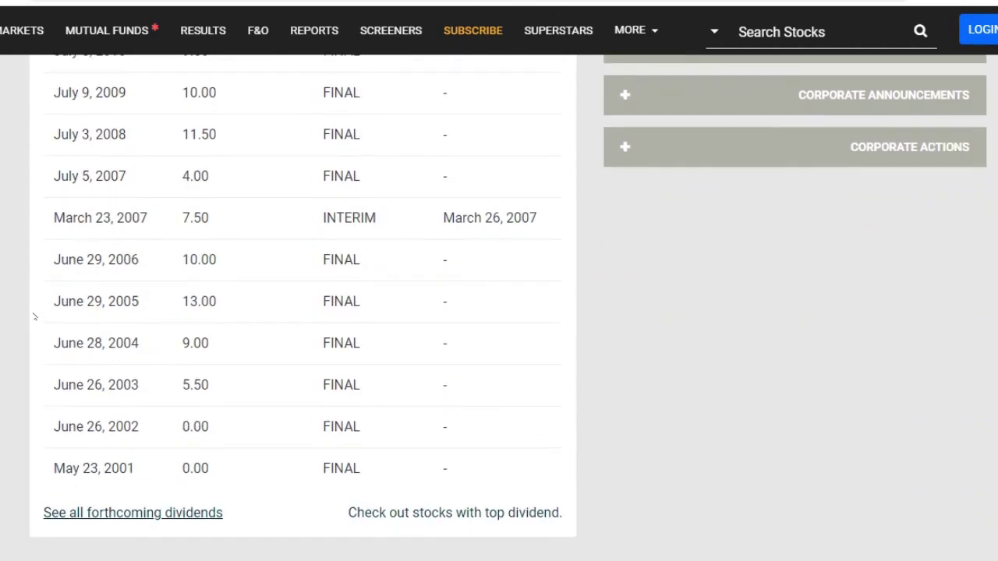
pyautogui.scroll(1, 34, 315)
pyautogui.scroll(4, 34, 316)
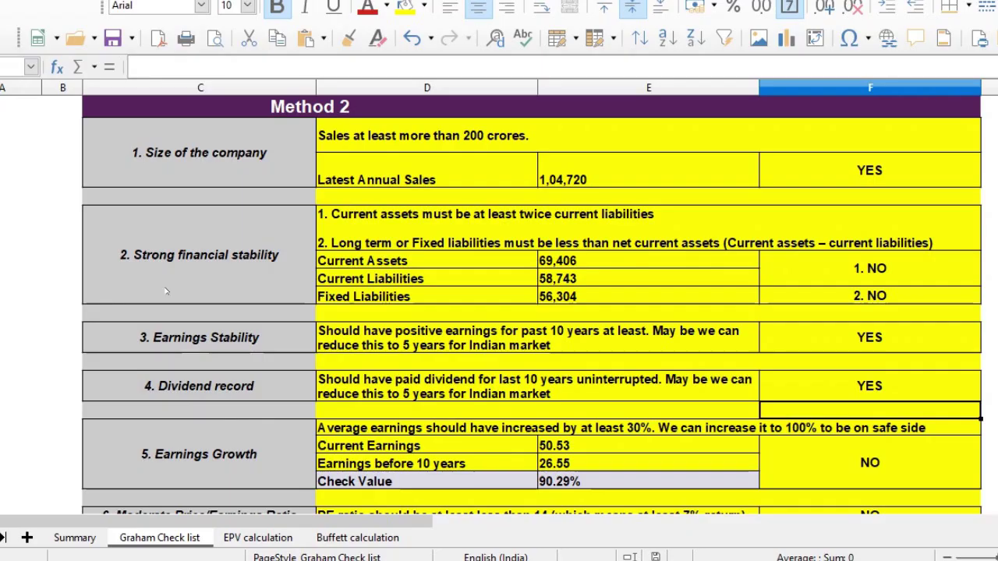
# Step: Review the wording of the Dividend record and Earnings Stability criteria under Method 2
pyautogui.click(553, 396)
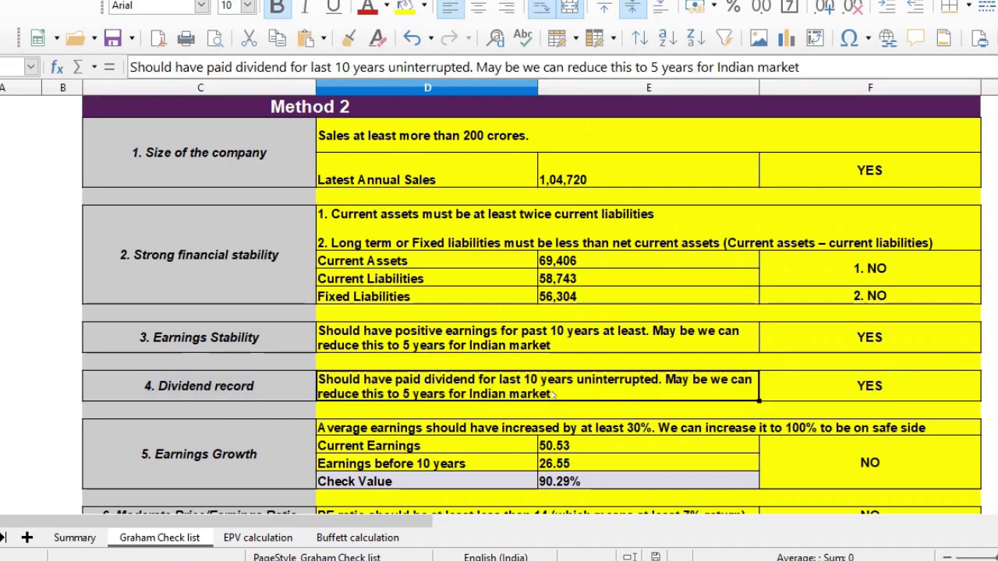
pyautogui.press('Down')
pyautogui.press('Up')
pyautogui.press('Up')
pyautogui.press('Up')
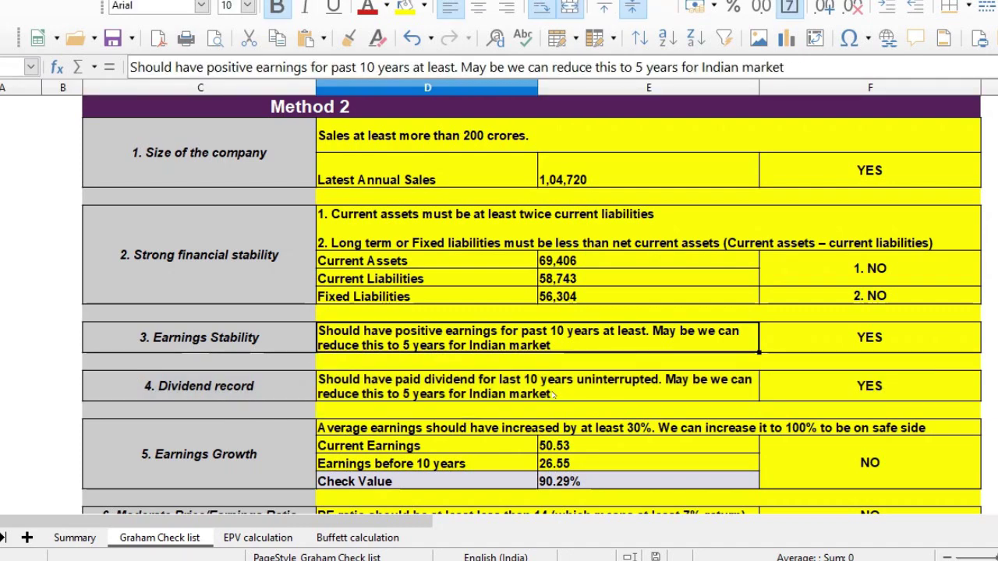
# Step: Go through the Earnings Growth section, reading its criterion and the rows for current earnings, earnings before 10 years and check value
pyautogui.press('Down')
pyautogui.press('Down')
pyautogui.press('Down')
pyautogui.press('Down')
pyautogui.press('Down')
pyautogui.press('Down')
pyautogui.press('Down')
pyautogui.press('Down')
pyautogui.press('Down')
pyautogui.press('Down')
pyautogui.press('Down')
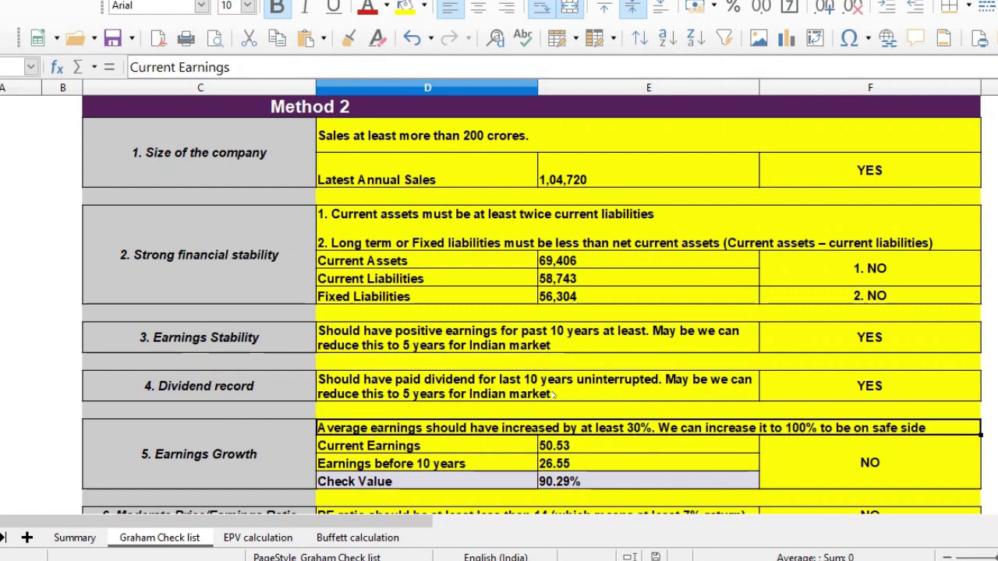
pyautogui.press('Up')
pyautogui.press('Up')
pyautogui.press('Up')
pyautogui.press('Up')
pyautogui.press('Up')
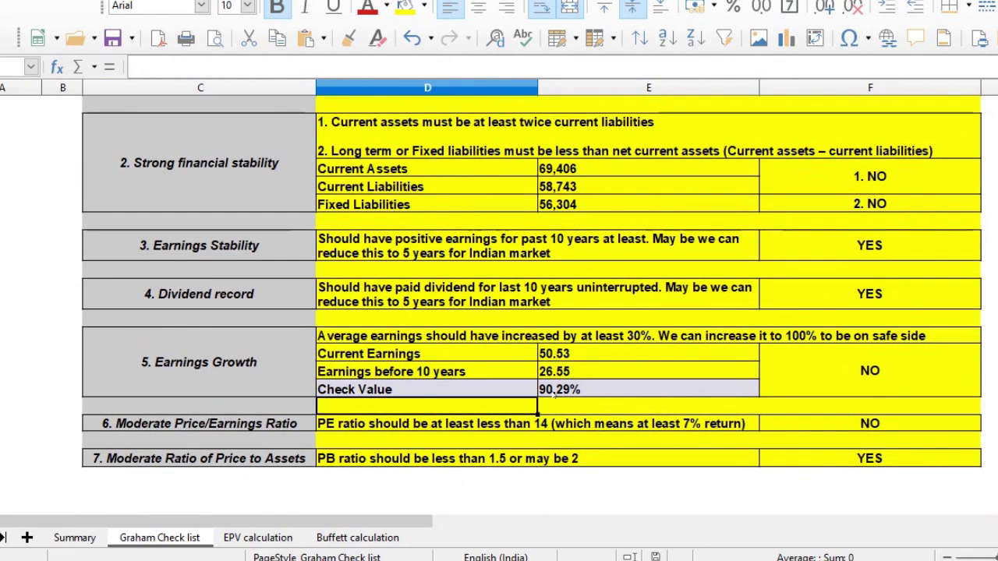
pyautogui.press('Up')
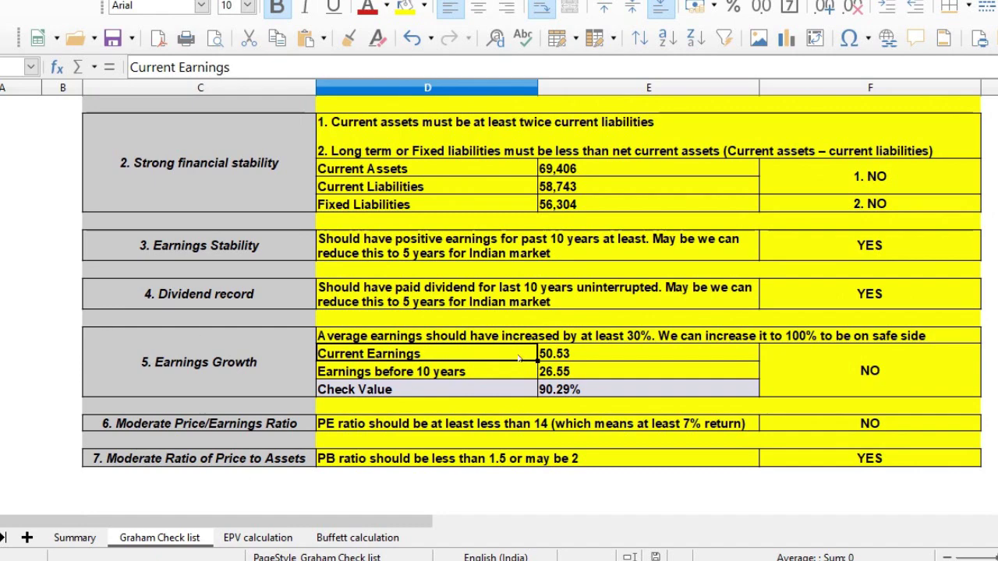
# Step: Inspect the Current Earnings formula, highlighting its three-year sum without changing it
pyautogui.click(602, 354)
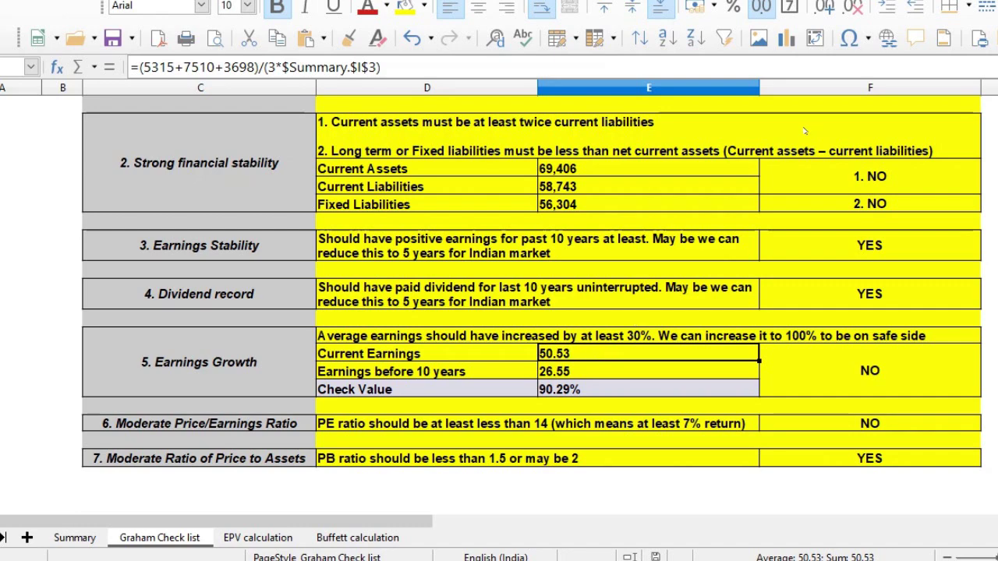
pyautogui.moveTo(141, 67); pyautogui.dragTo(255, 68)
pyautogui.press('Escape')
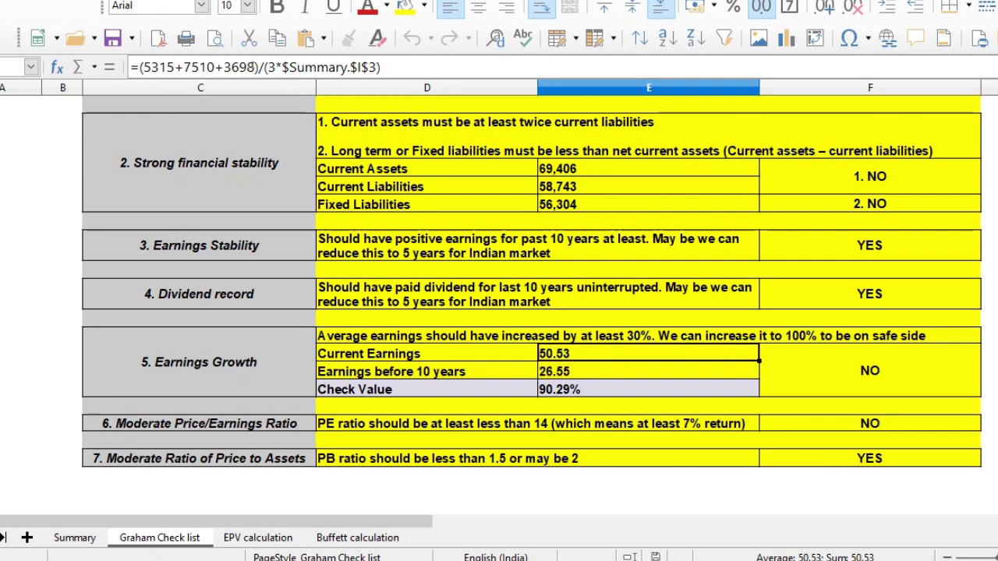
pyautogui.press('Escape')
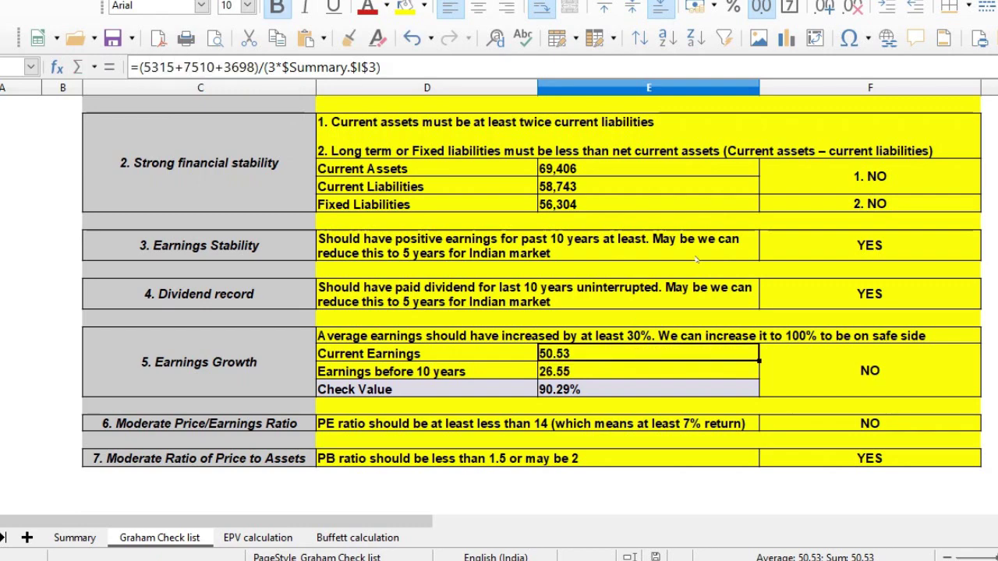
# Step: Compare the latest three years of net income available to shareholders in the income statement with the Current Earnings formula
pyautogui.hotkey('alt', 'Tab')
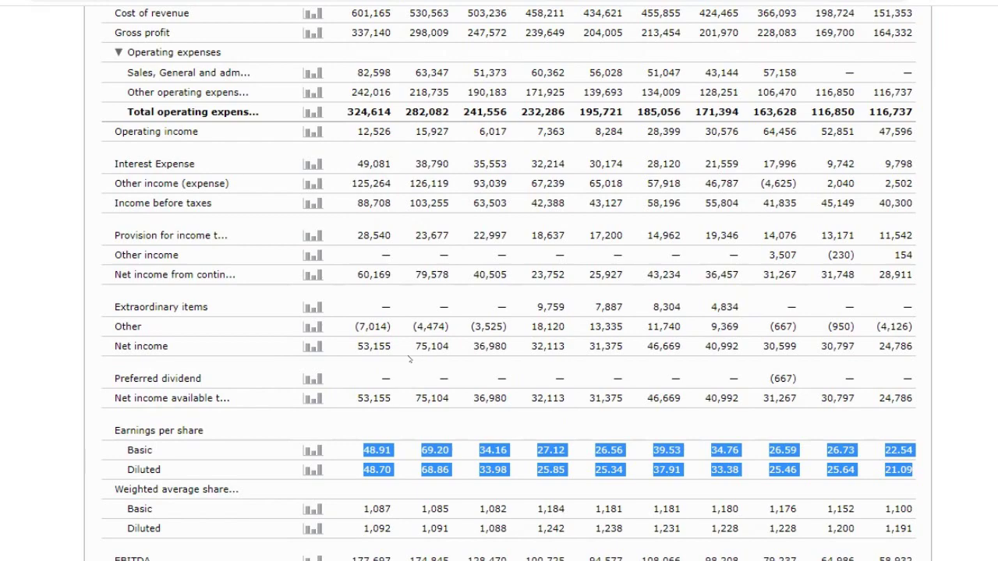
pyautogui.click(387, 438)
pyautogui.moveTo(372, 398); pyautogui.dragTo(357, 398)
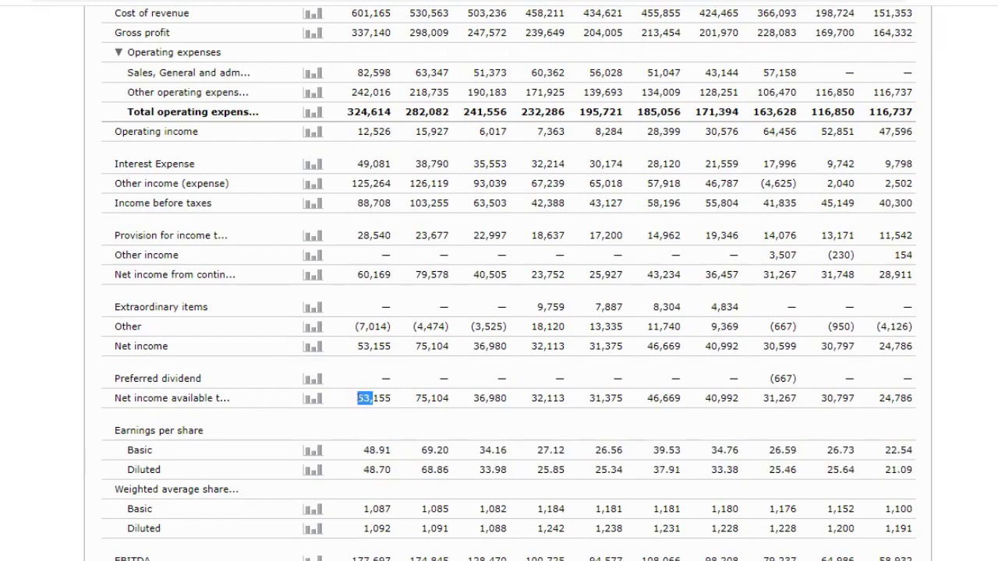
pyautogui.click(362, 402)
pyautogui.moveTo(357, 398); pyautogui.dragTo(384, 398)
pyautogui.hotkey('alt', 'Tab')
pyautogui.hotkey('alt', 'Tab')
pyautogui.moveTo(415, 398); pyautogui.dragTo(502, 398)
pyautogui.hotkey('alt', 'Tab')
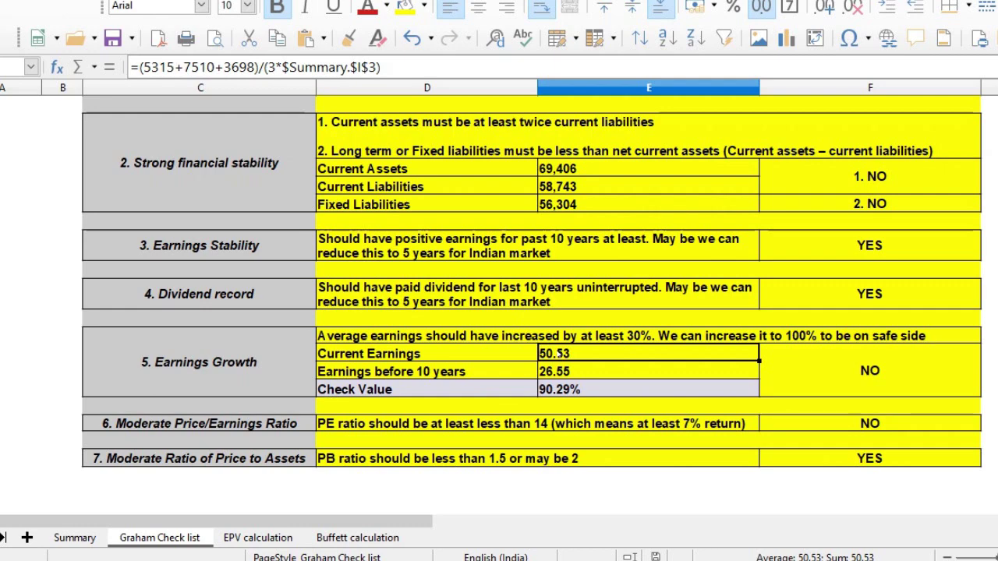
# Step: Compare the earliest three years of net income available to shareholders with the Earnings before 10 years formula
pyautogui.hotkey('alt', 'Tab')
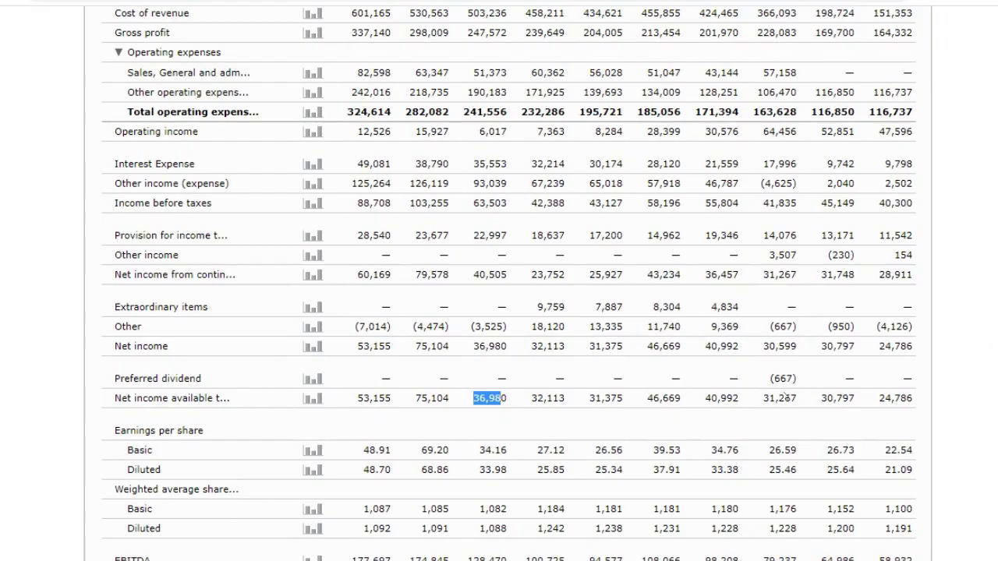
pyautogui.moveTo(764, 400); pyautogui.dragTo(909, 402)
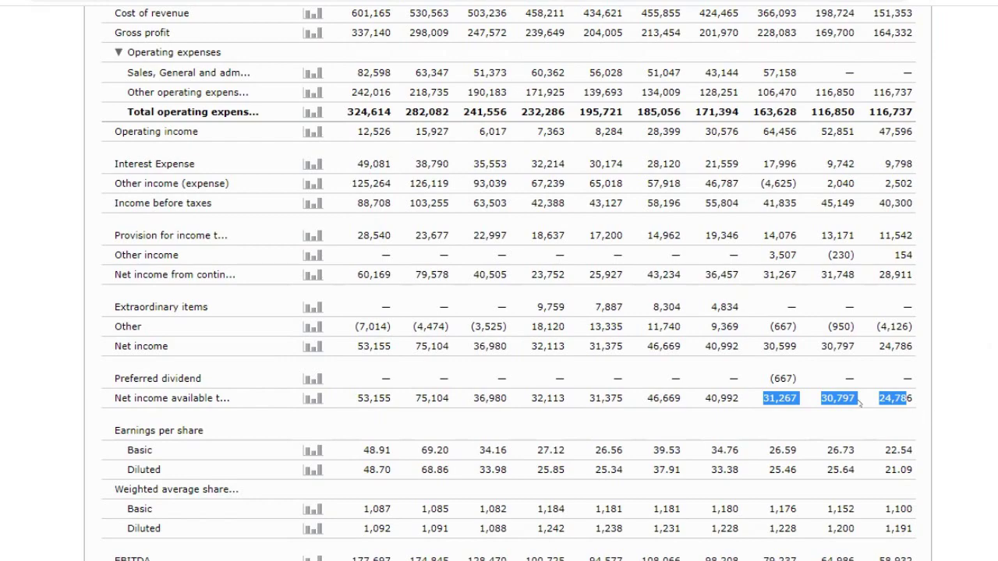
pyautogui.hotkey('alt', 'Tab')
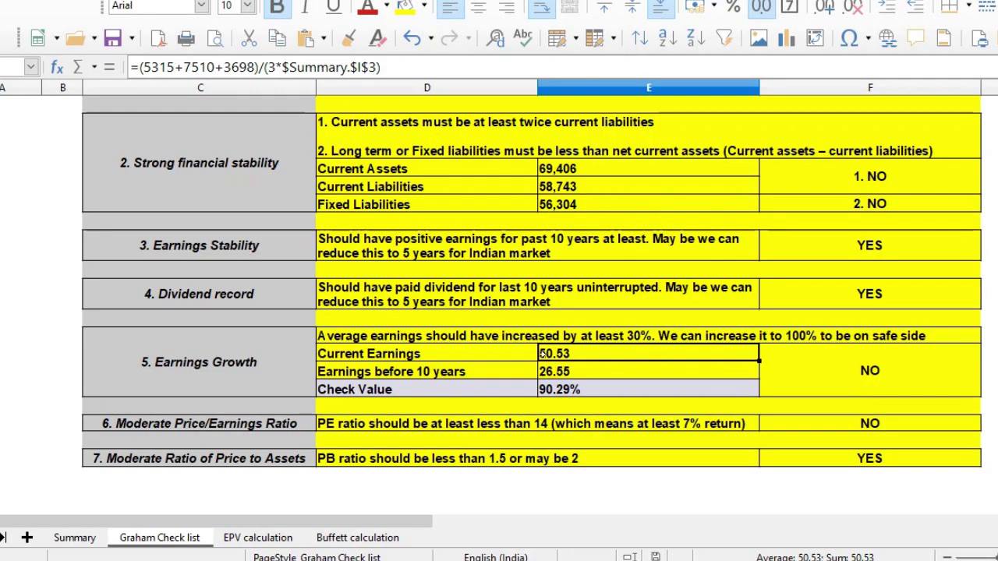
pyautogui.click(558, 371)
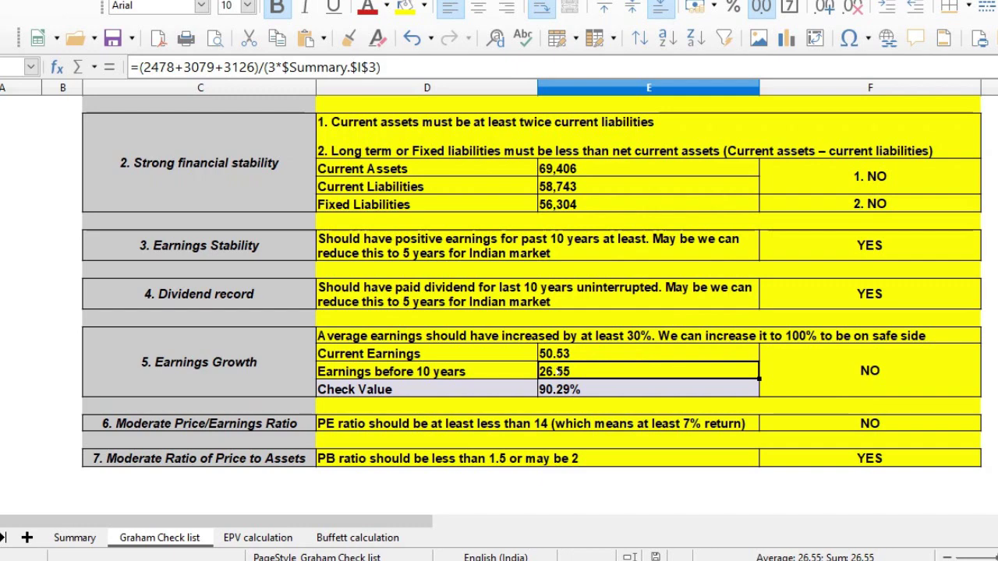
# Step: Inspect the growth Check Value formula against the Earnings Growth criterion of 30% or, more safely, 100%
pyautogui.click(558, 389)
pyautogui.click(558, 353)
pyautogui.click(624, 336)
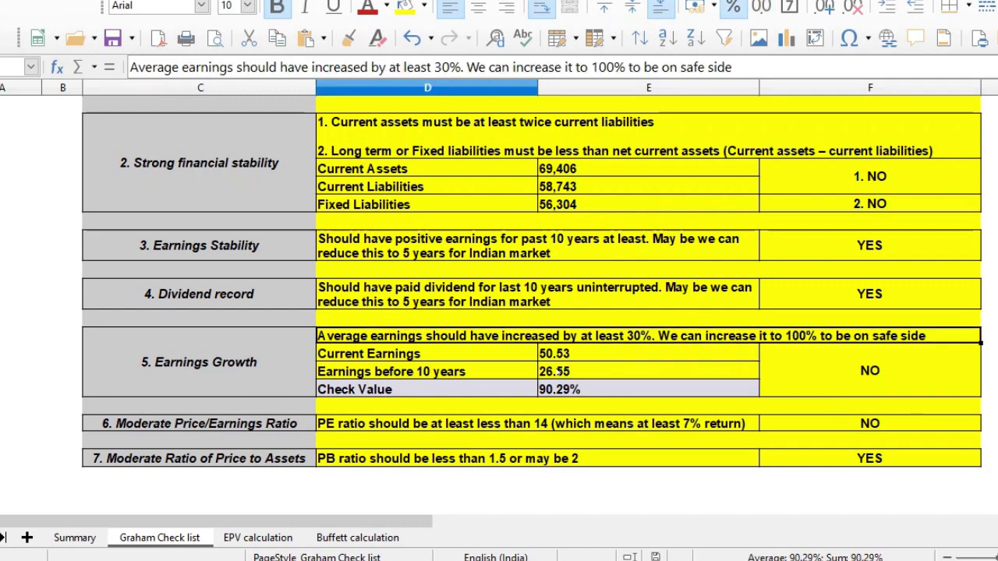
pyautogui.click(558, 389)
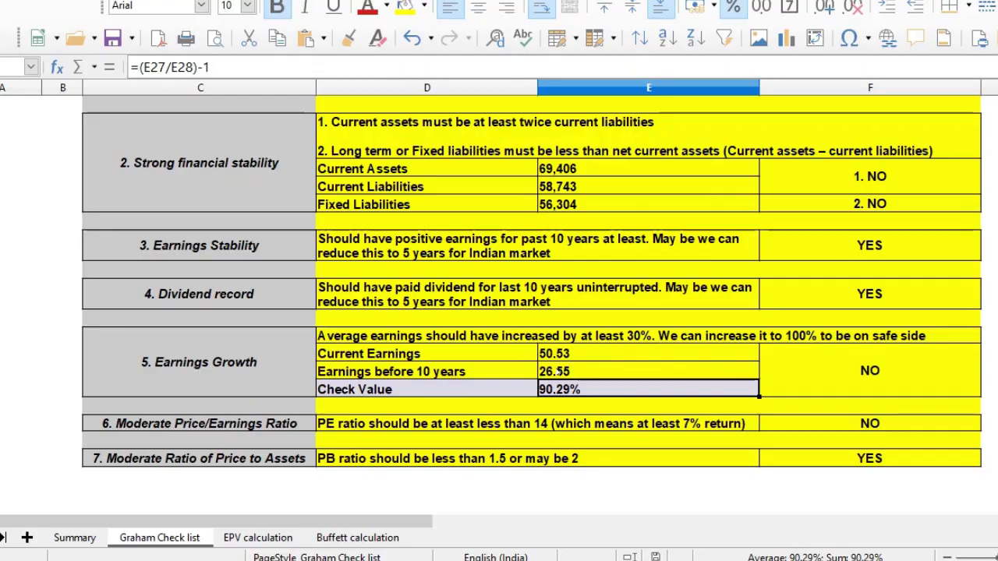
# Step: Compare the basic earnings per share of the latest two and earliest three years with the sheet's averaged earnings figures
pyautogui.hotkey('alt', 'Tab')
pyautogui.doubleClick(376, 451)
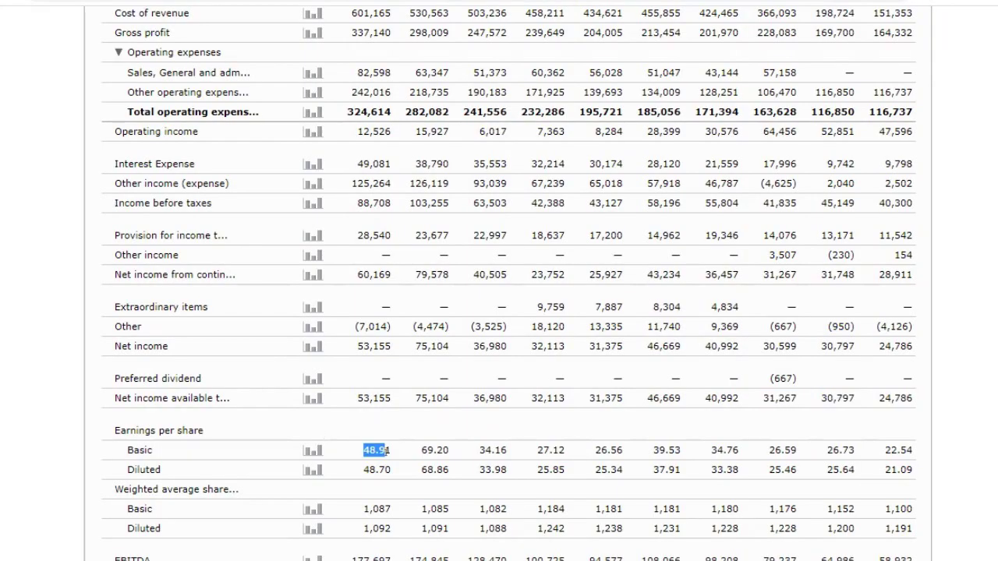
pyautogui.doubleClick(434, 451)
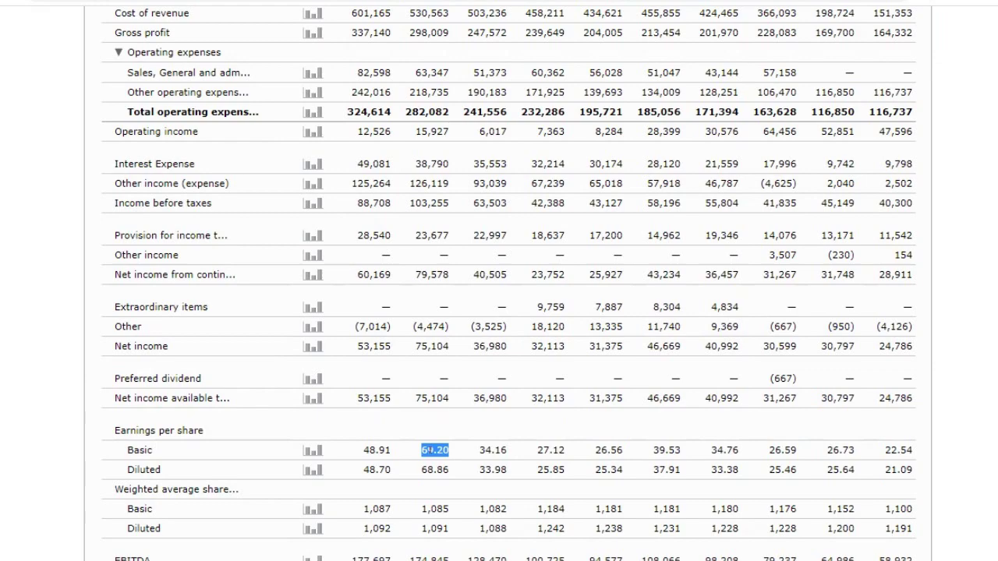
pyautogui.hotkey('alt', 'Tab')
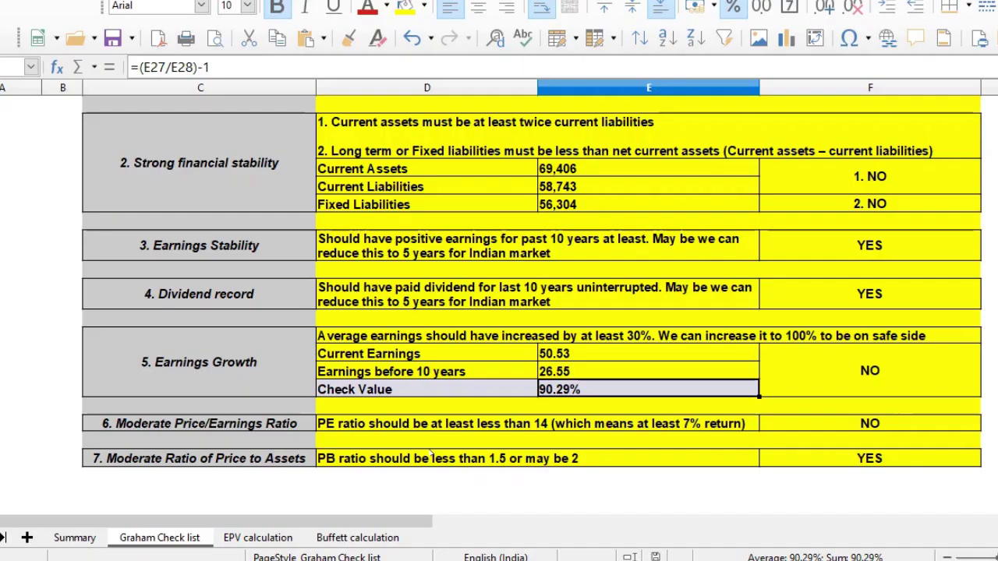
pyautogui.click(578, 372)
pyautogui.hotkey('alt', 'Tab')
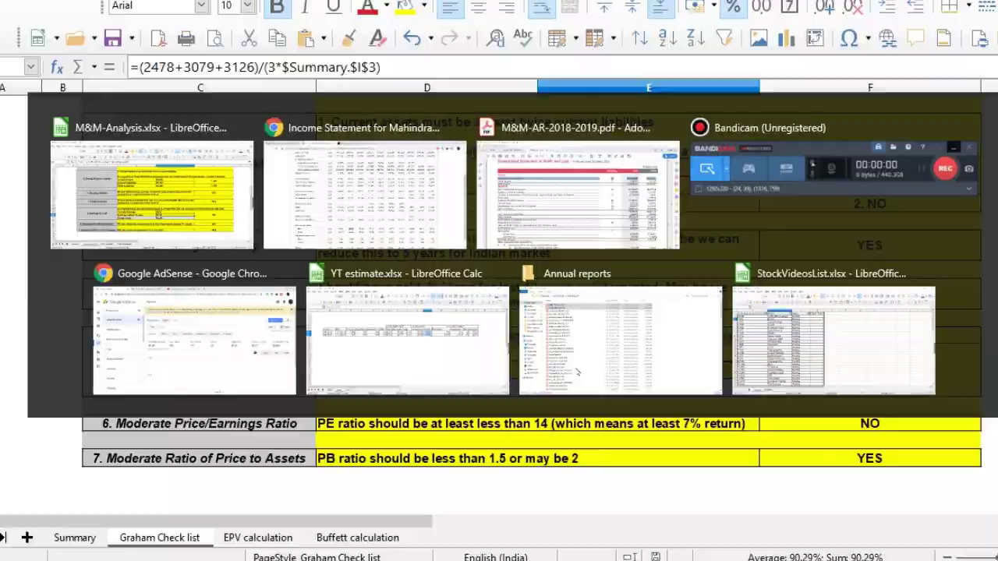
pyautogui.moveTo(770, 450); pyautogui.dragTo(909, 464)
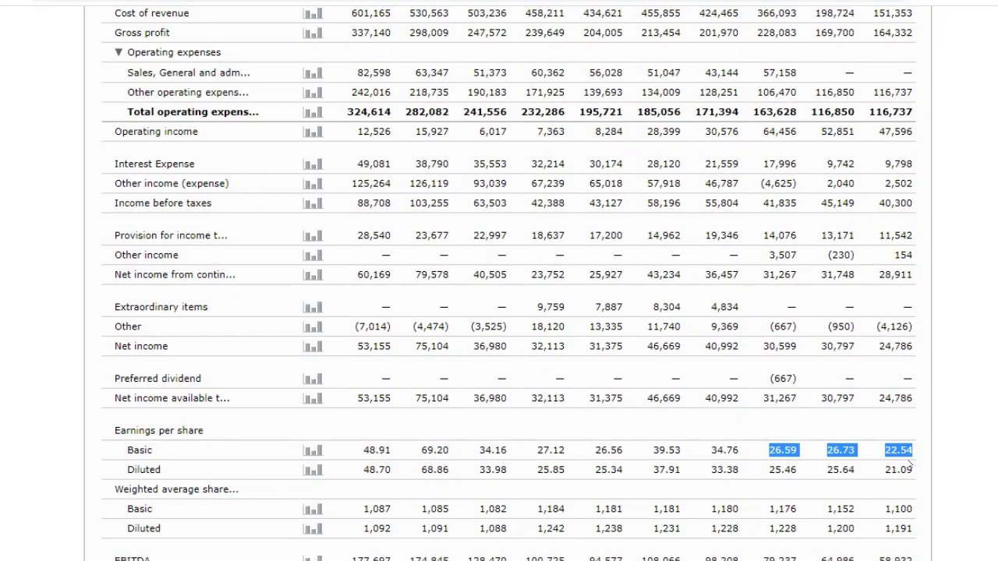
pyautogui.hotkey('alt', 'Tab')
# Step: Recheck the Check Value together with the Current Earnings and Earnings before 10 years values it is calculated from
pyautogui.click(560, 389)
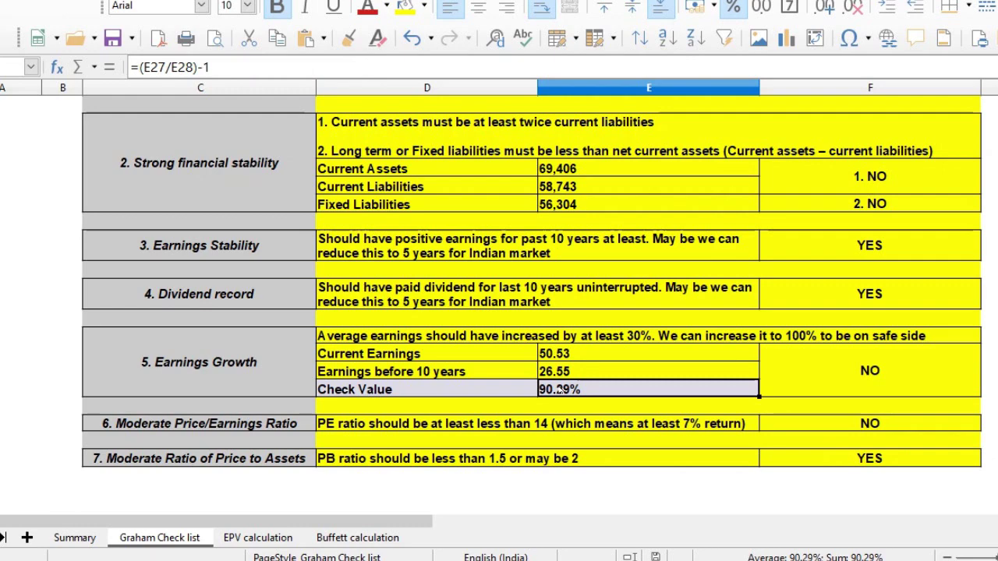
pyautogui.press('Up')
pyautogui.press('Up')
pyautogui.press('Up')
pyautogui.press('Down')
pyautogui.press('Down')
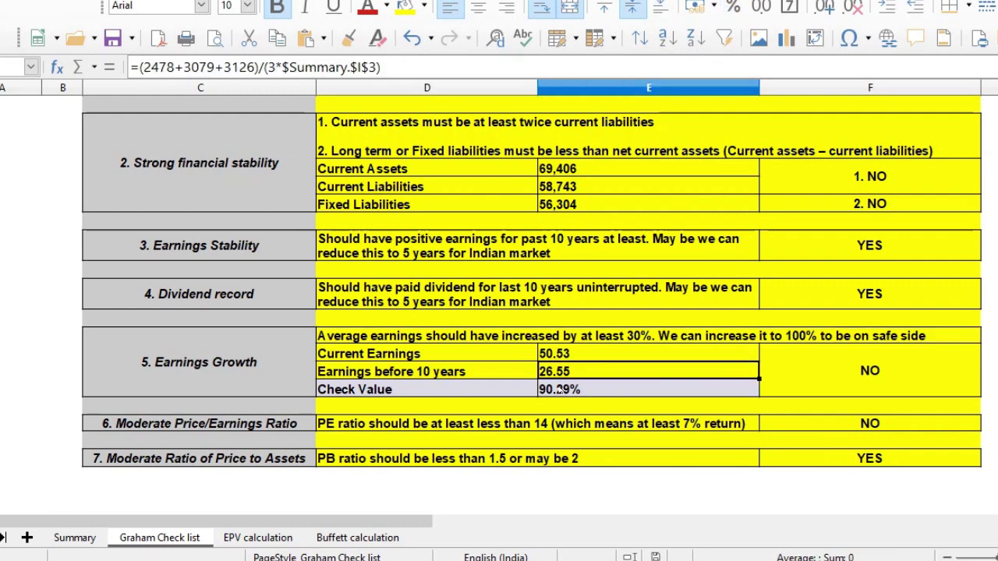
# Step: Replace the Earnings Growth verdict formula with YES
pyautogui.press('Down')
pyautogui.press('Right')
pyautogui.press('F2')
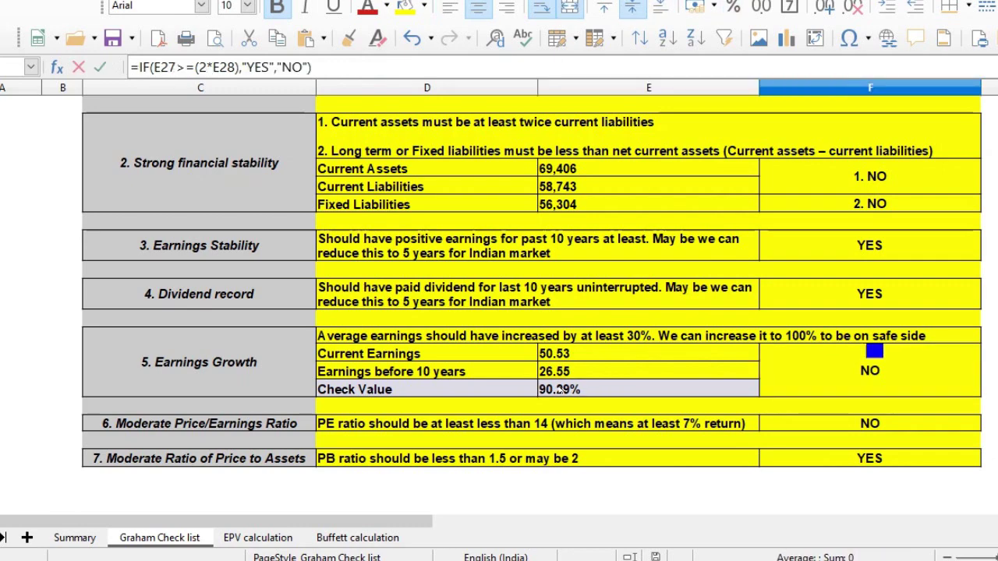
pyautogui.write('YES')
pyautogui.press('Return')
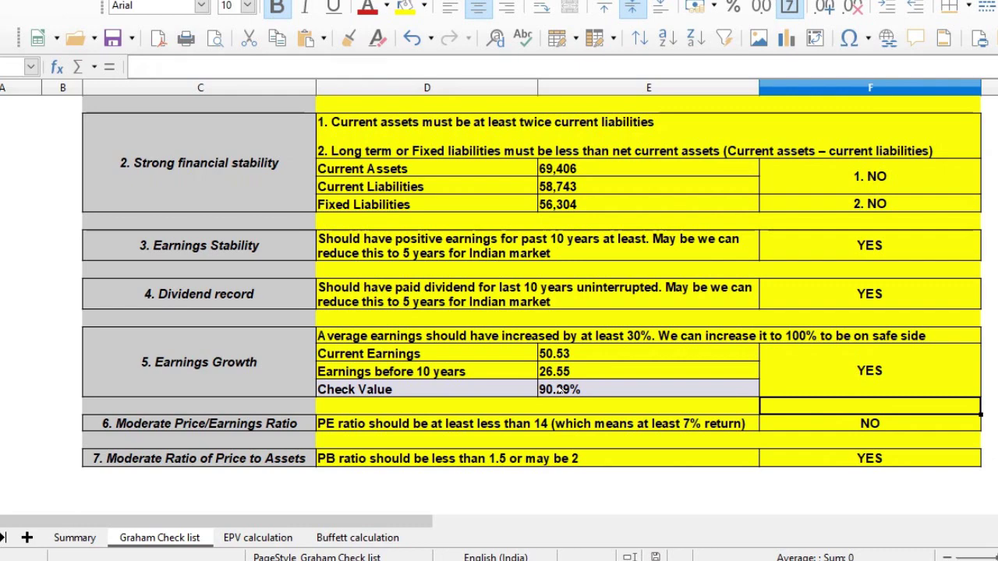
pyautogui.press('Up')
pyautogui.press('Up')
pyautogui.press('Down')
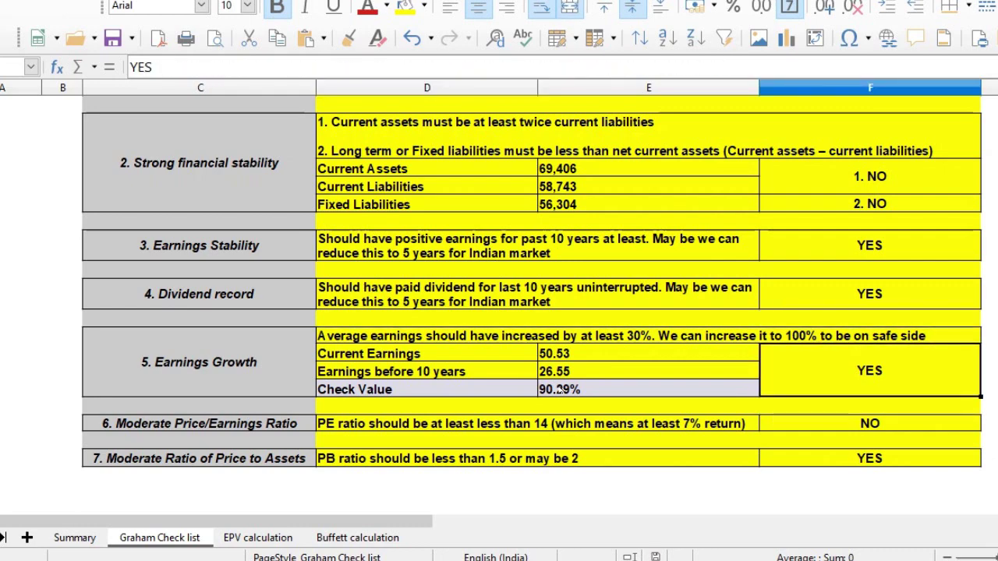
# Step: Review the checklist's Earnings Growth, Moderate Price/Earnings Ratio and Moderate Ratio of Price to Assets criteria
pyautogui.press('Left')
pyautogui.press('Left')
pyautogui.press('Left')
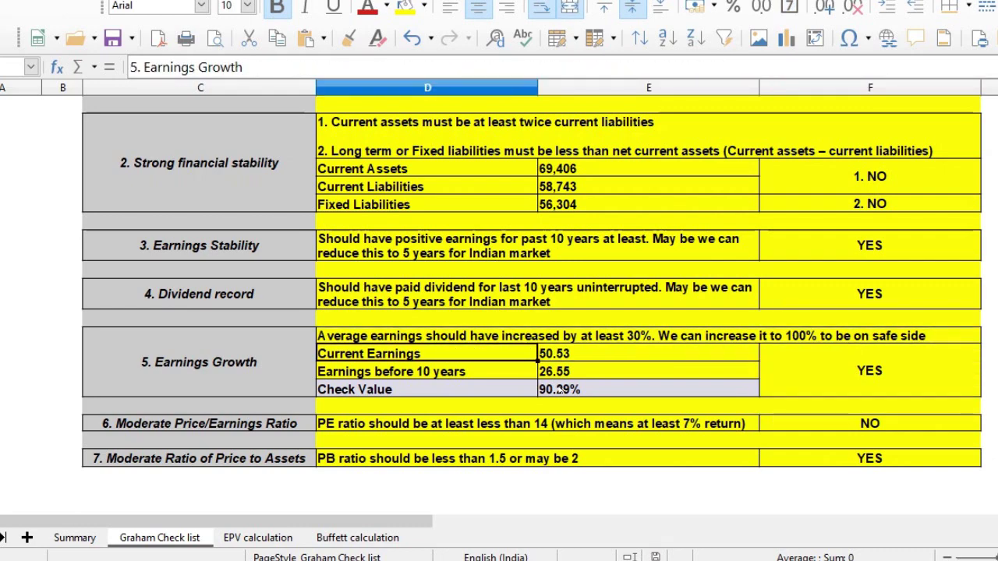
pyautogui.press('Down')
pyautogui.press('Down')
pyautogui.press('Down')
pyautogui.press('Down')
pyautogui.press('Up')
pyautogui.press('Up')
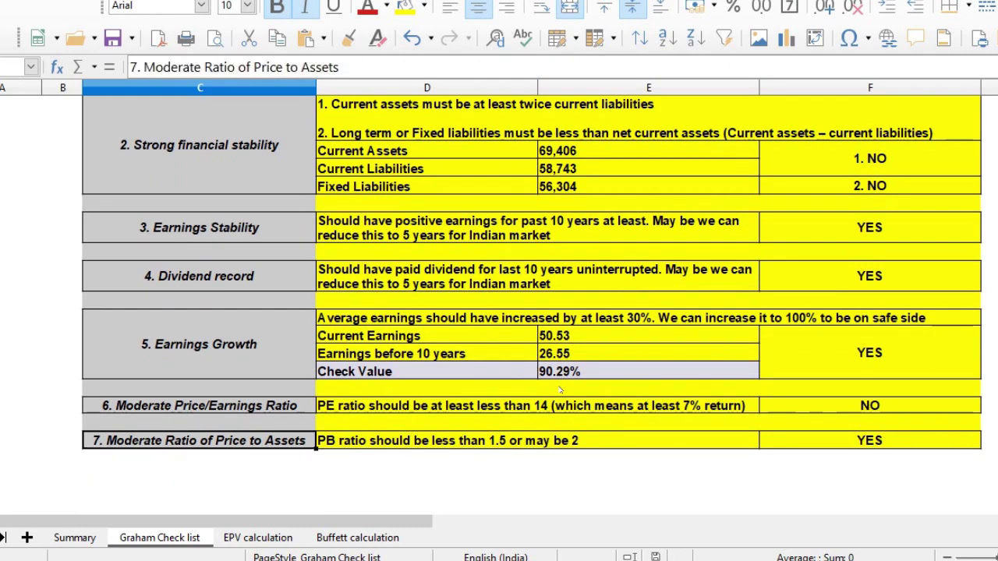
pyautogui.press('Up')
pyautogui.press('Up')
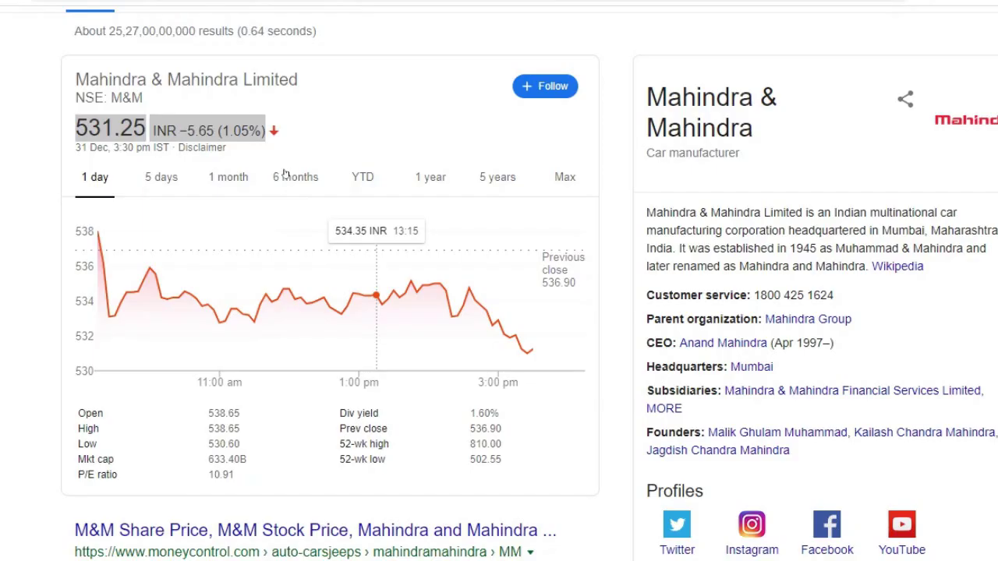
# Step: Check the current share price, 52-week low and P/E ratio in the Mahindra & Mahindra quote on Google
pyautogui.doubleClick(123, 126)
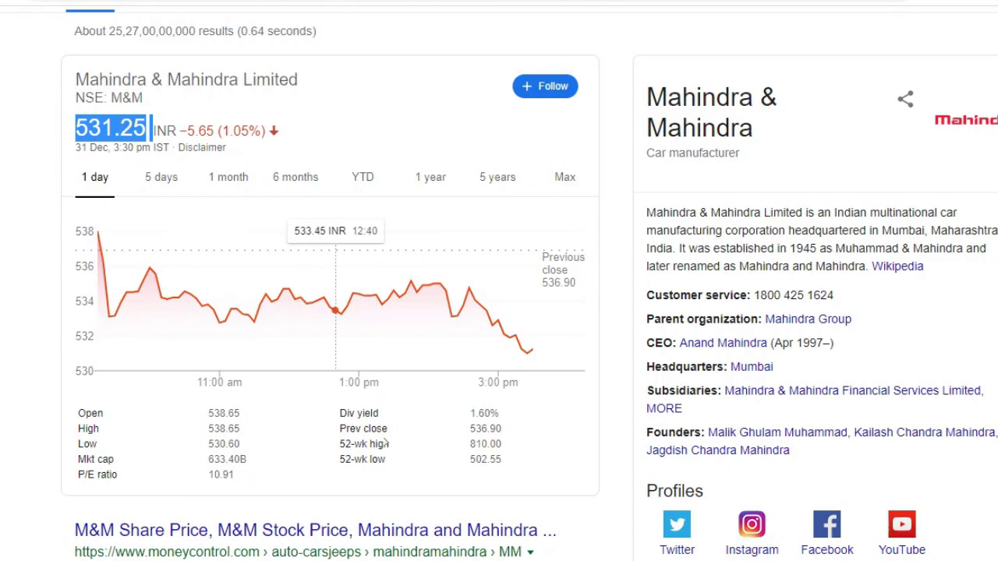
pyautogui.doubleClick(470, 460)
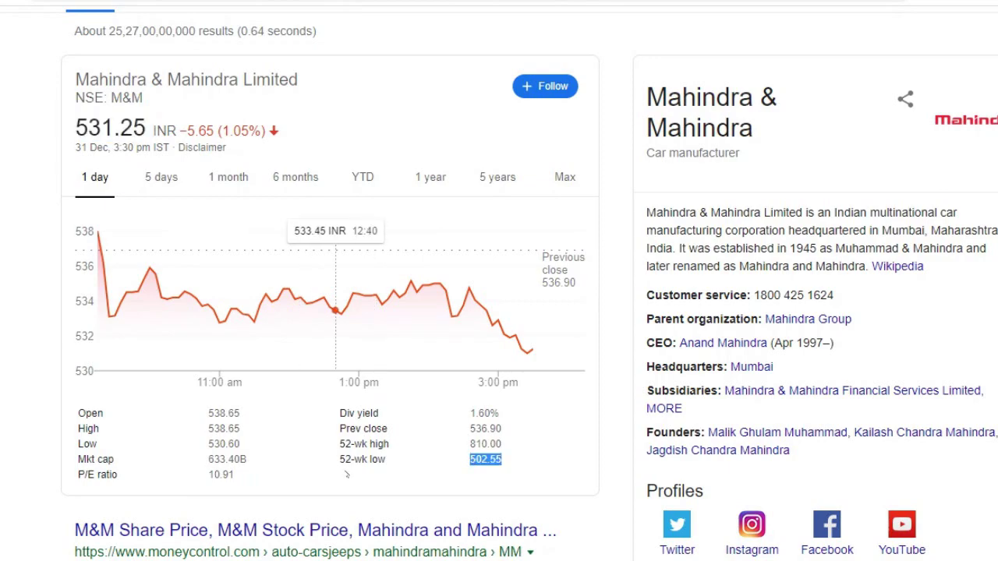
pyautogui.click(102, 473)
pyautogui.tripleClick(102, 474)
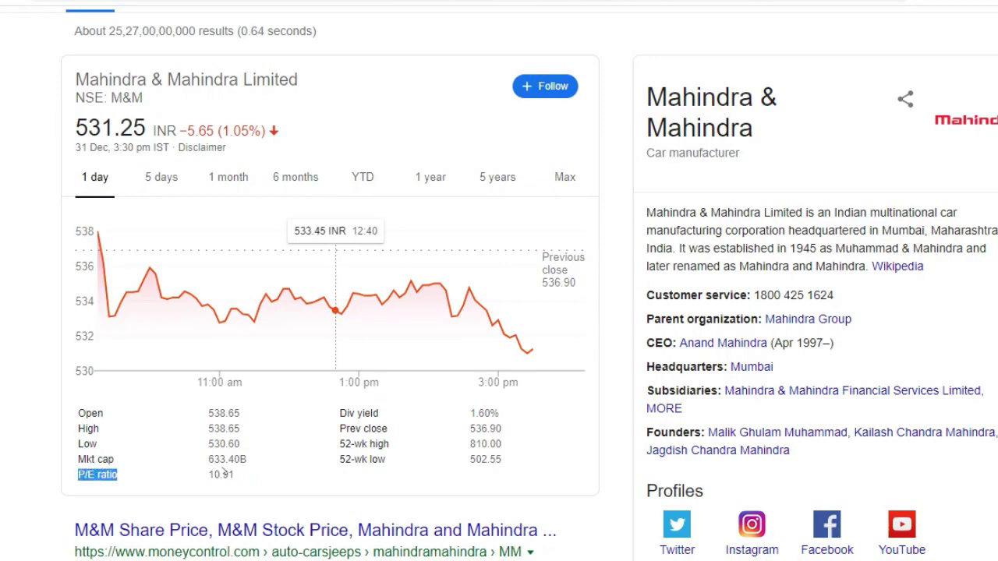
pyautogui.moveTo(213, 475); pyautogui.dragTo(227, 474)
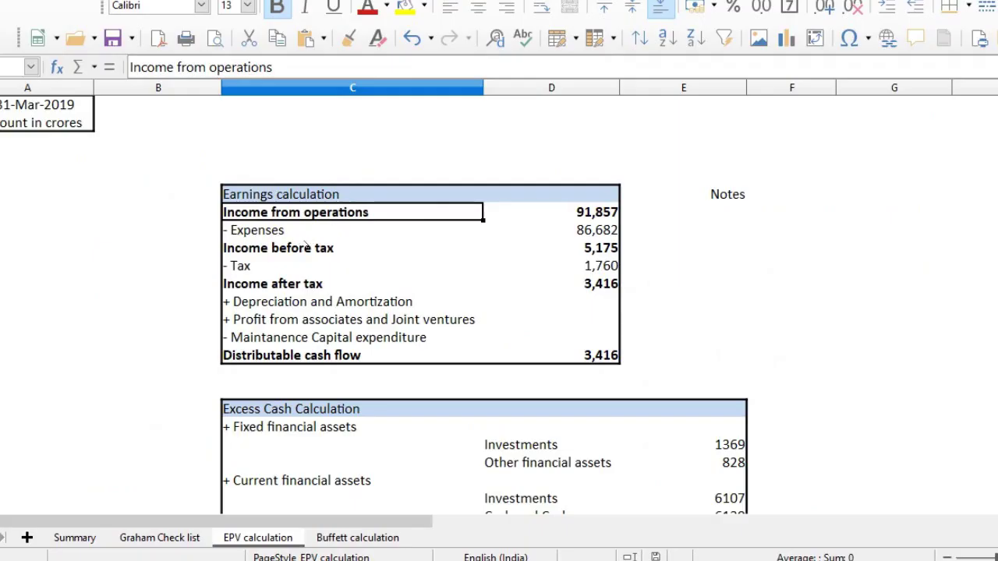
# Step: Inspect the four-year average formulas for Income from operations and Expenses in the EPV calculation sheet
pyautogui.click(313, 237)
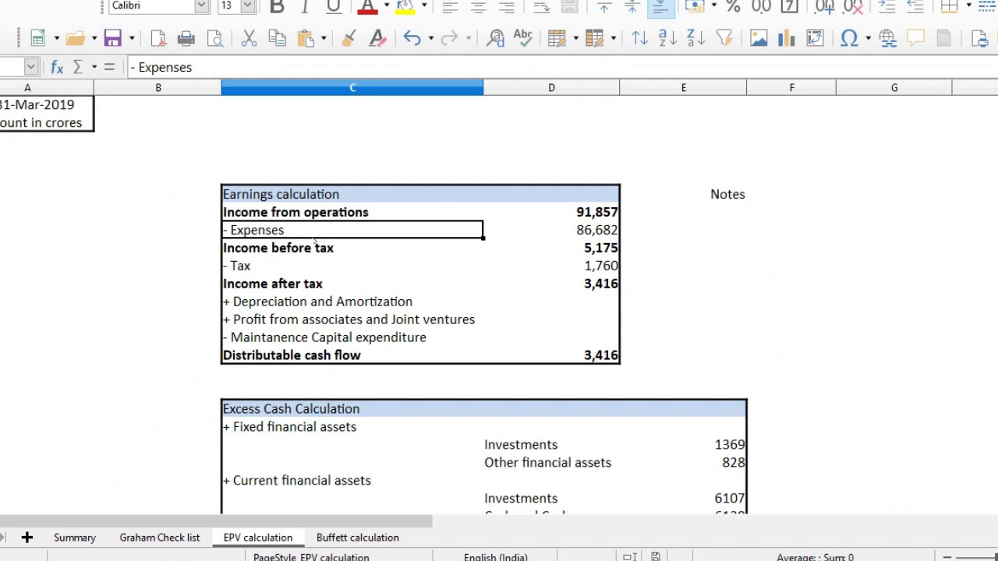
pyautogui.press('Right')
pyautogui.press('Up')
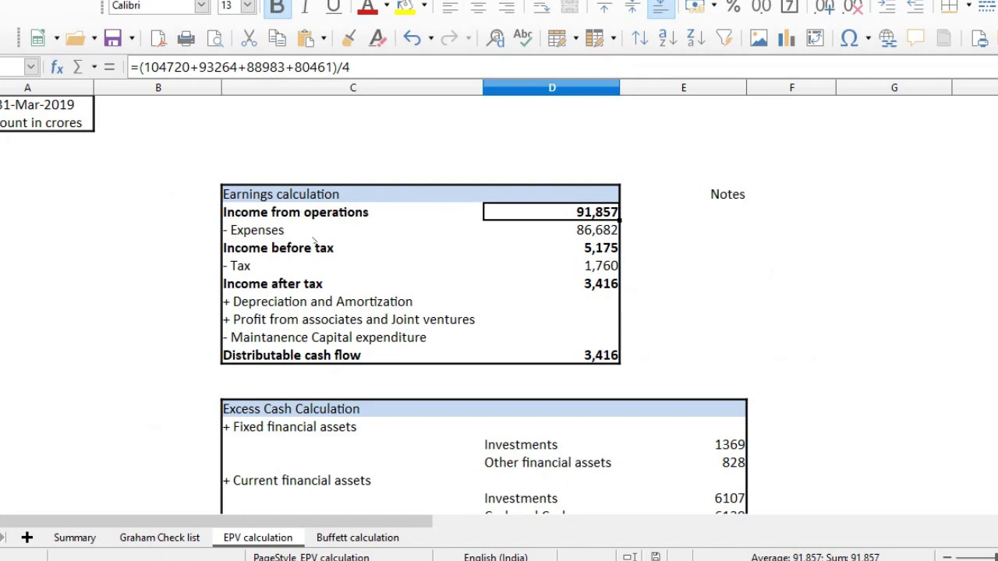
pyautogui.press('Down')
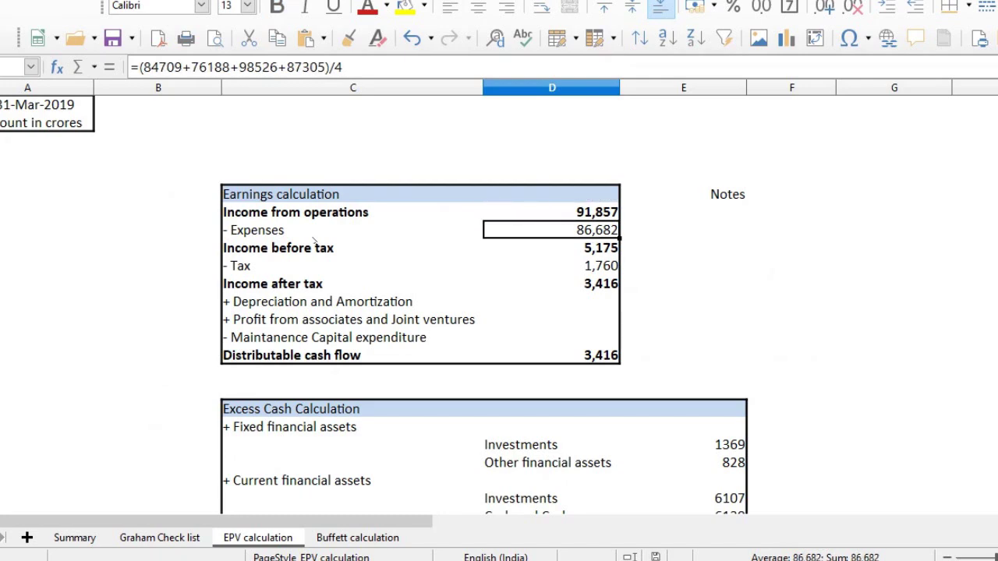
pyautogui.press('Down')
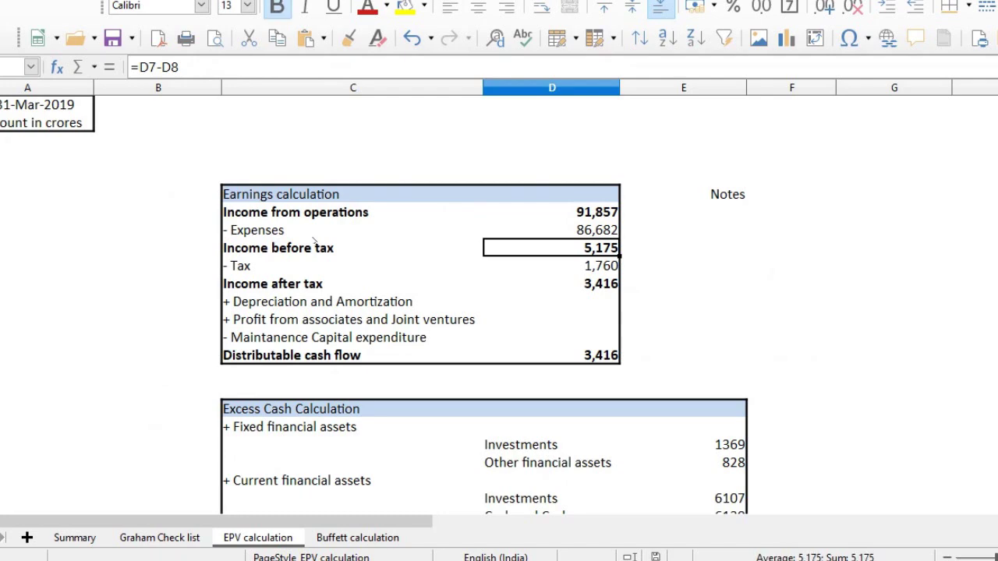
pyautogui.press('Up')
pyautogui.press('Up')
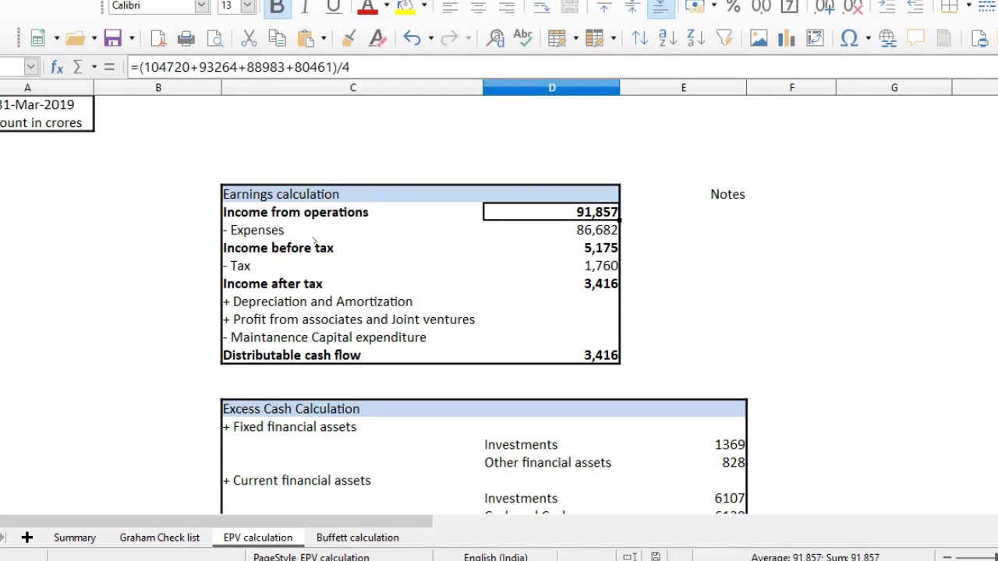
pyautogui.moveTo(145, 67); pyautogui.dragTo(189, 68)
pyautogui.press('Escape')
pyautogui.press('Down')
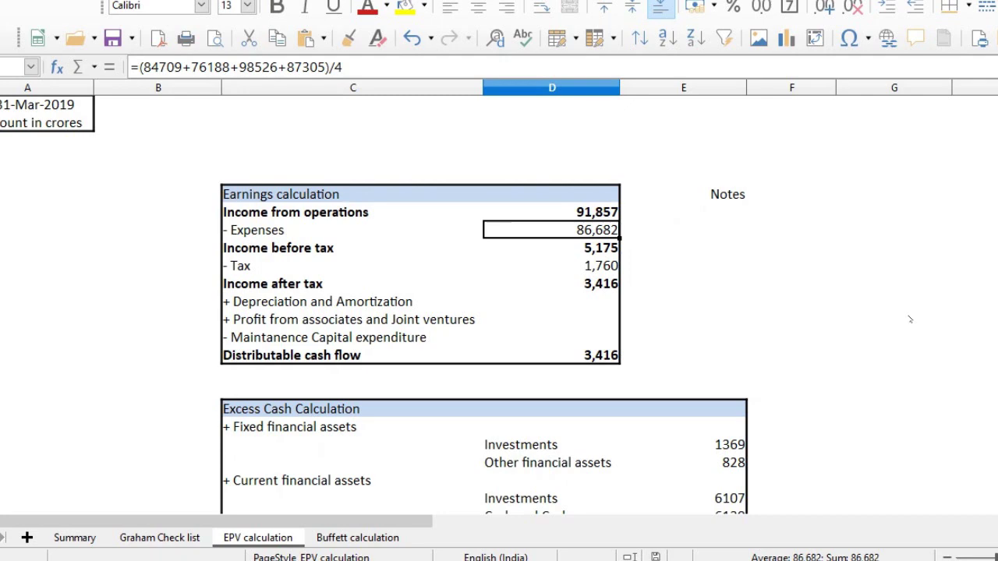
# Step: Trace the Income before tax, Tax, Income after tax and Distributable cash flow formulas in the Earnings calculation
pyautogui.press('Down')
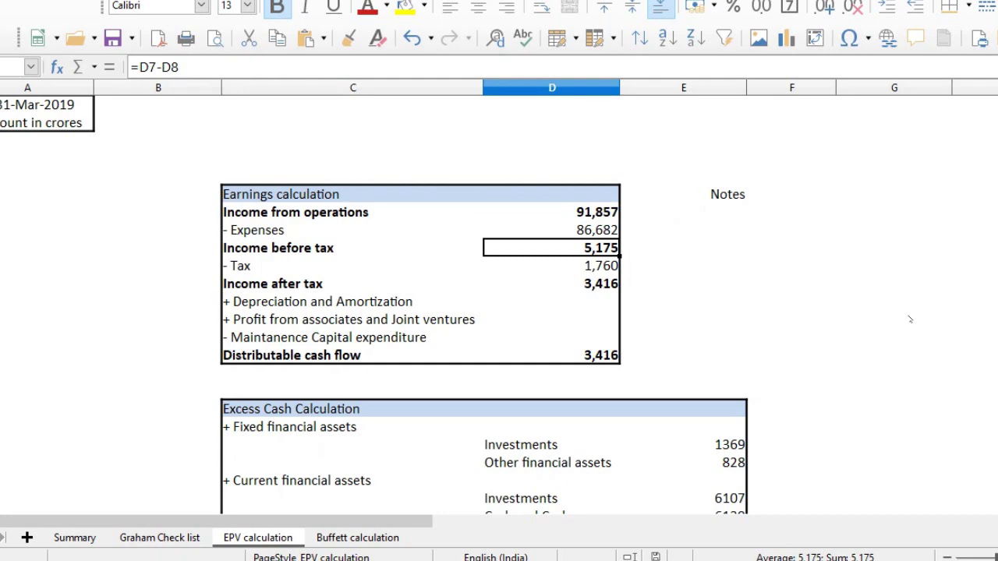
pyautogui.press('Down')
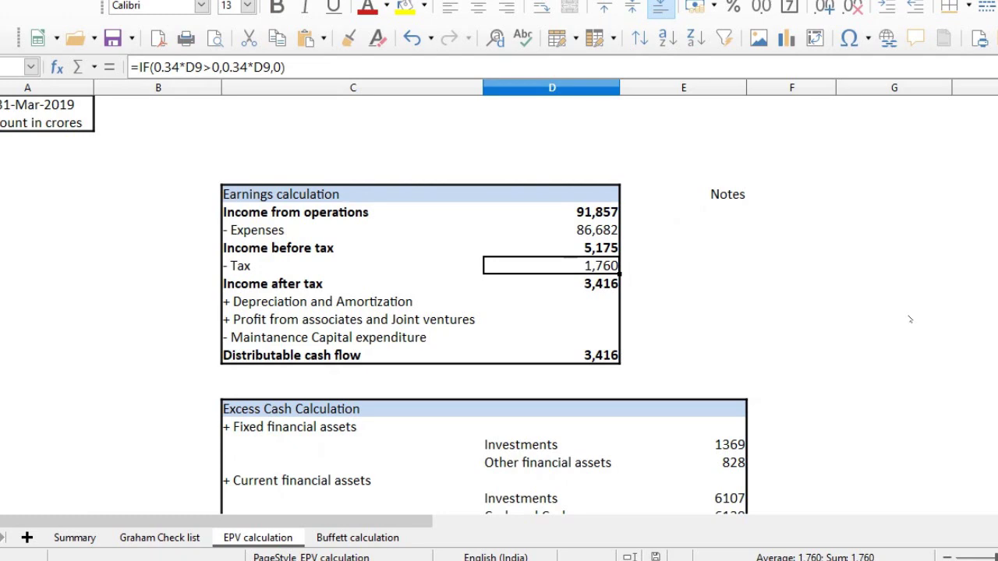
pyautogui.press('Down')
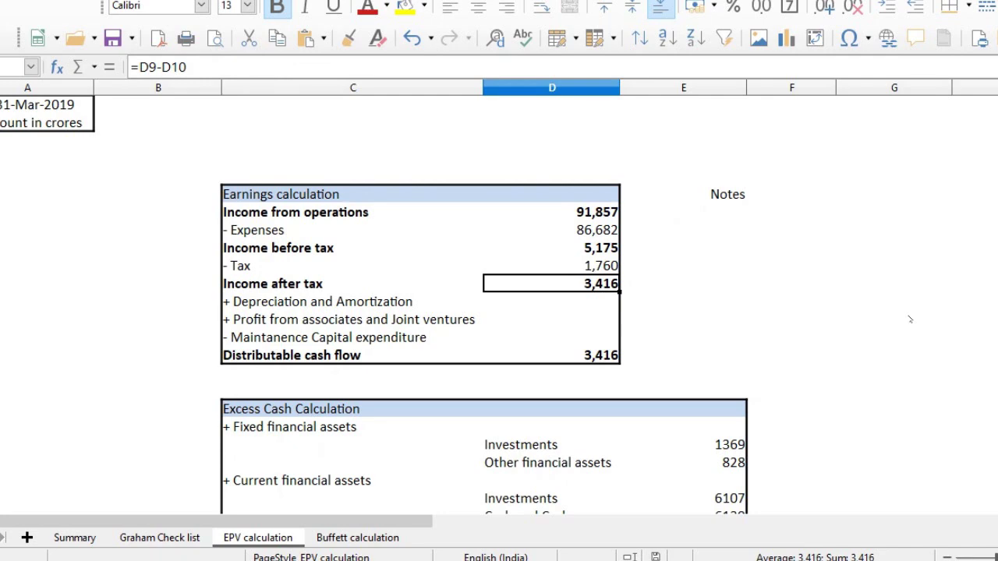
pyautogui.press('Down')
pyautogui.press('Down')
pyautogui.press('Down')
pyautogui.press('Down')
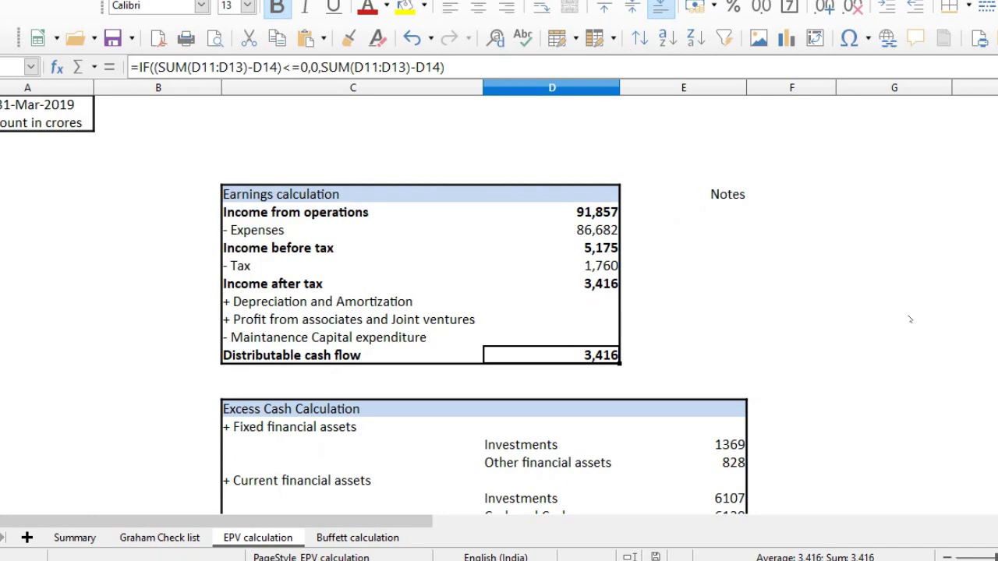
# Step: Examine the Investments and Other financial assets entries under Fixed financial assets in the Excess Cash Calculation
pyautogui.press('Down')
pyautogui.press('Down')
pyautogui.press('Down')
pyautogui.press('Down')
pyautogui.press('Down')
pyautogui.press('Down')
pyautogui.press('Down')
pyautogui.press('Up')
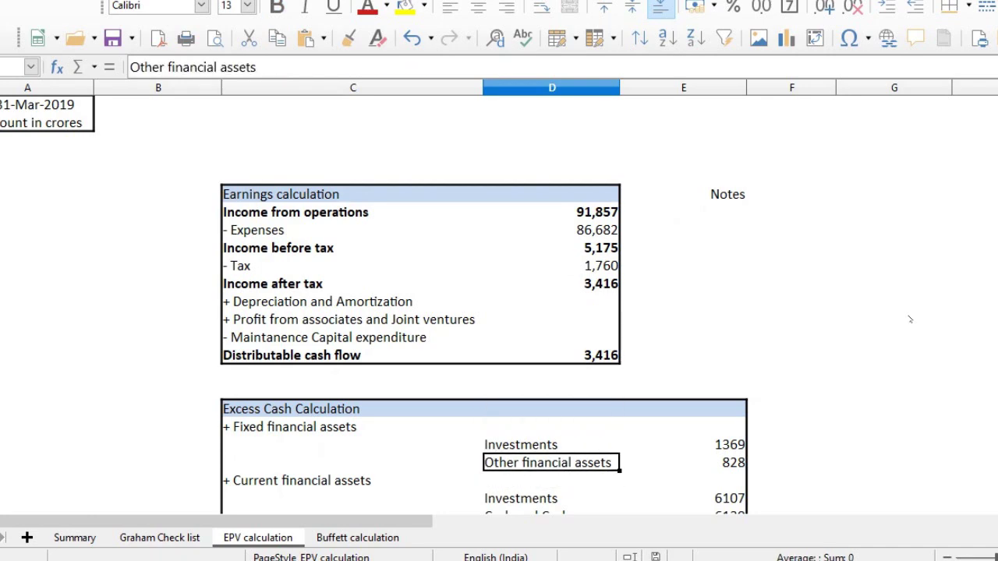
pyautogui.press('Up')
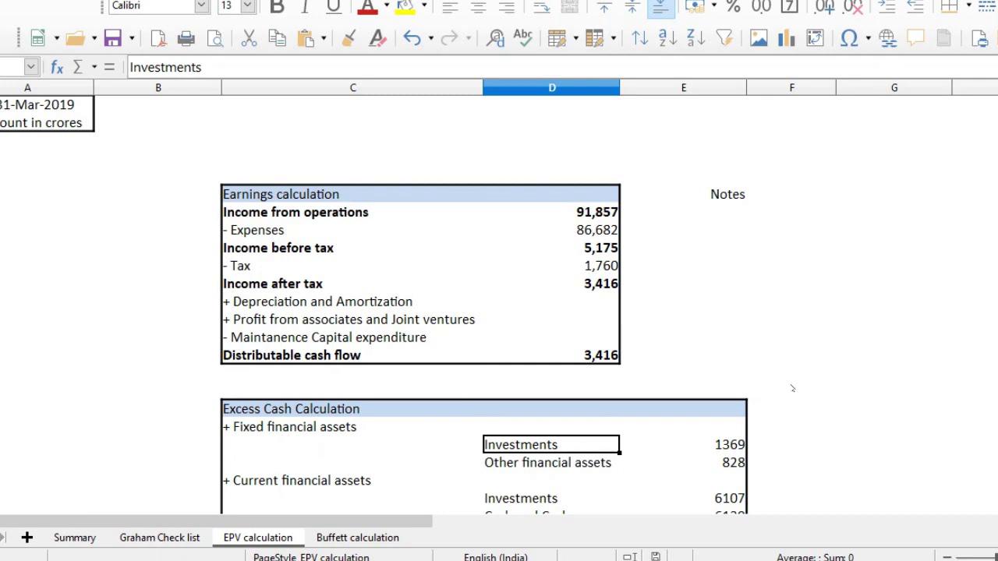
pyautogui.click(338, 425)
pyautogui.click(546, 446)
# Step: Compare the annual report's non-current Investments with the Investments value in the Excess Cash Calculation
pyautogui.hotkey('alt', 'Tab')
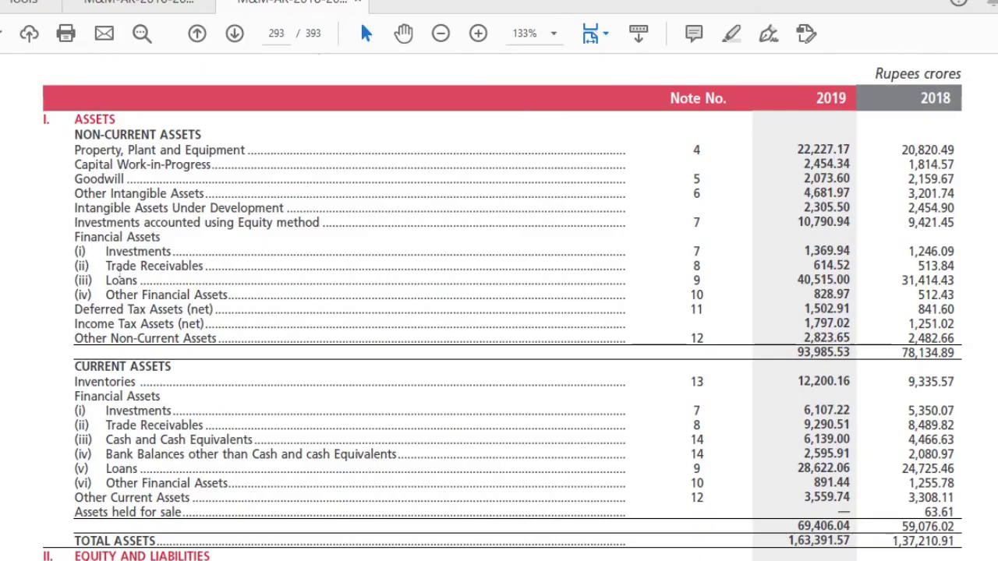
pyautogui.tripleClick(139, 251)
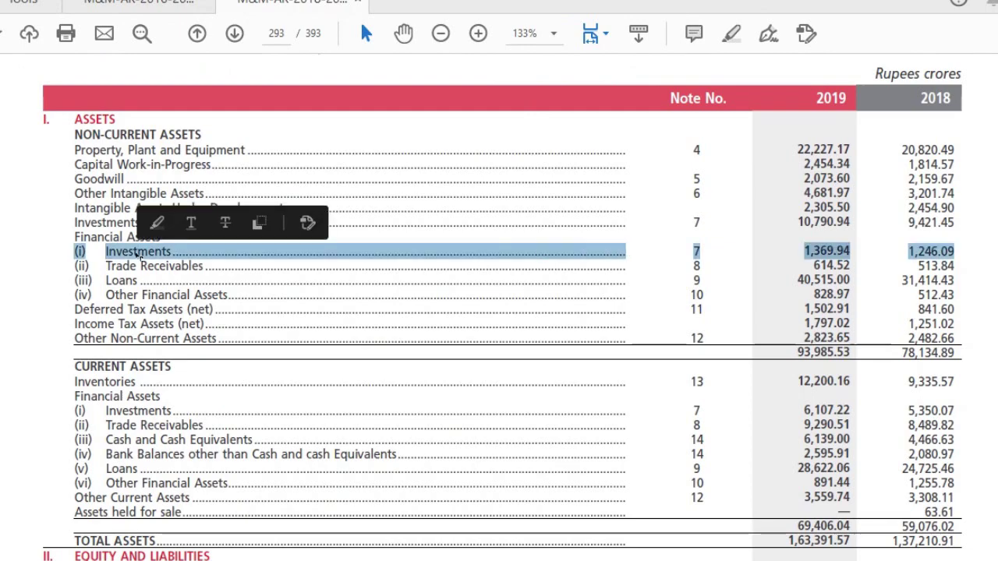
pyautogui.hotkey('alt', 'Tab')
pyautogui.press('Down')
pyautogui.press('Right')
pyautogui.press('Up')
pyautogui.press('Down')
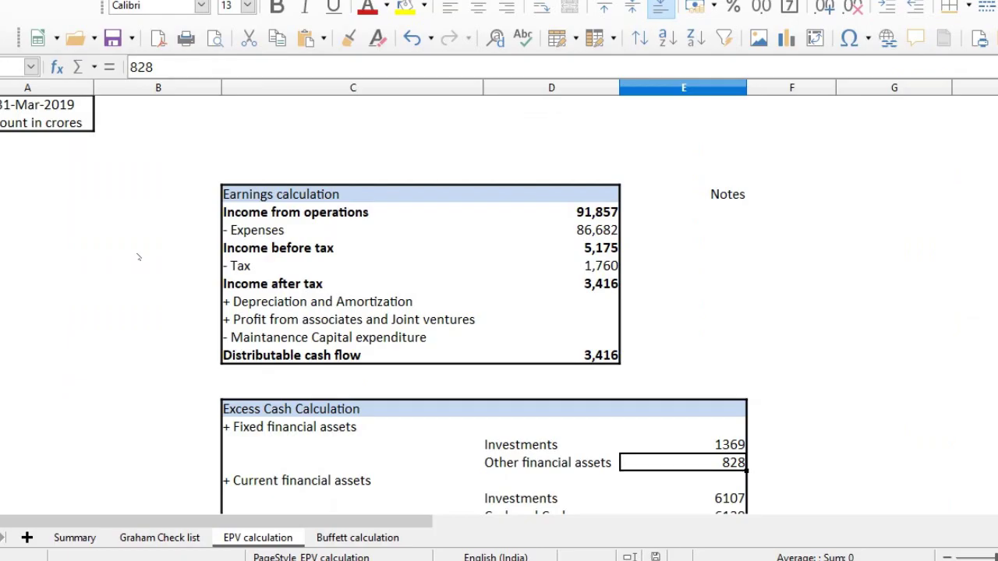
# Step: In the annual report, examine non-current Trade Receivables, Loans and Other Financial Assets, comparing 2019 Loans with total non-current assets
pyautogui.hotkey('alt', 'Tab')
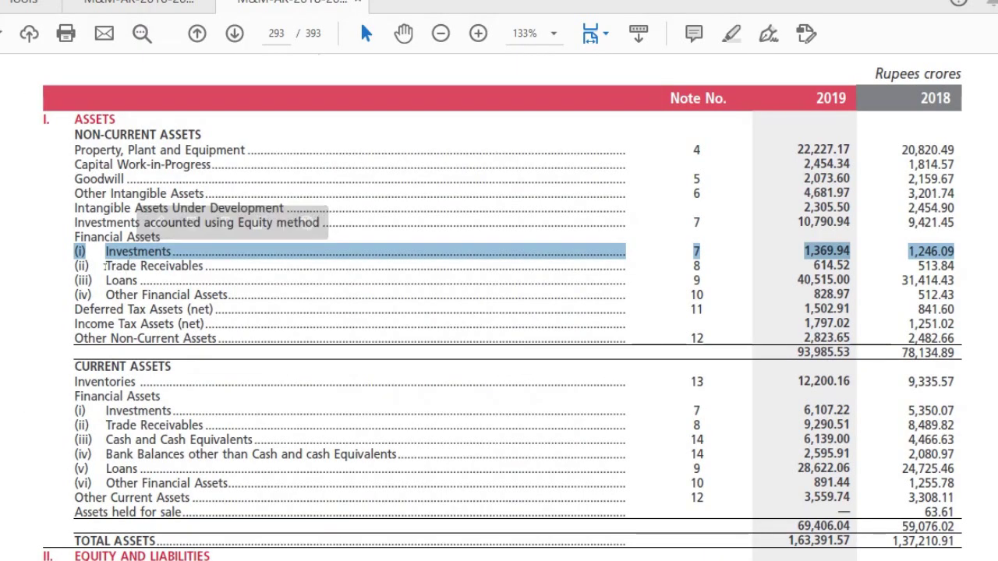
pyautogui.moveTo(104, 266); pyautogui.dragTo(535, 282)
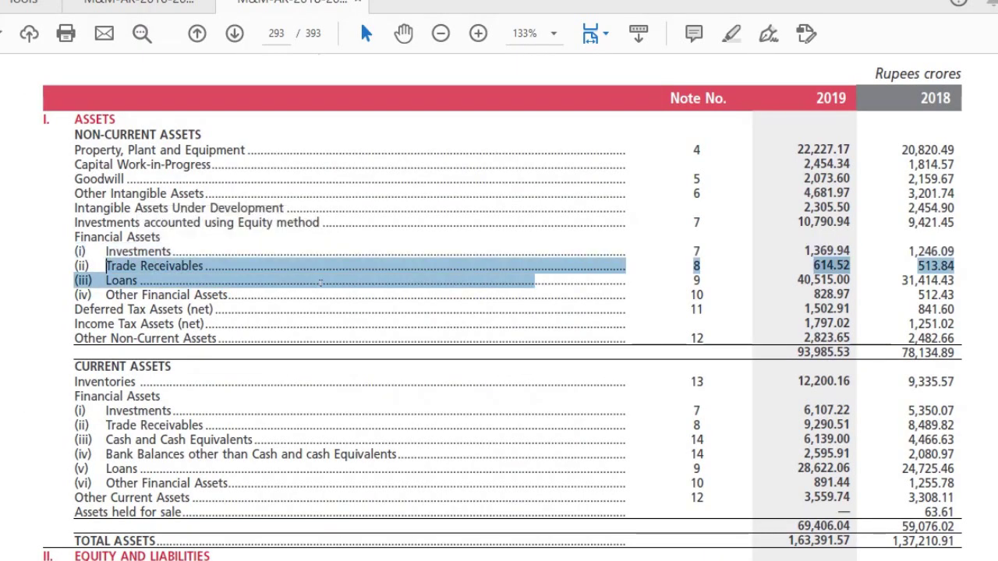
pyautogui.doubleClick(803, 281)
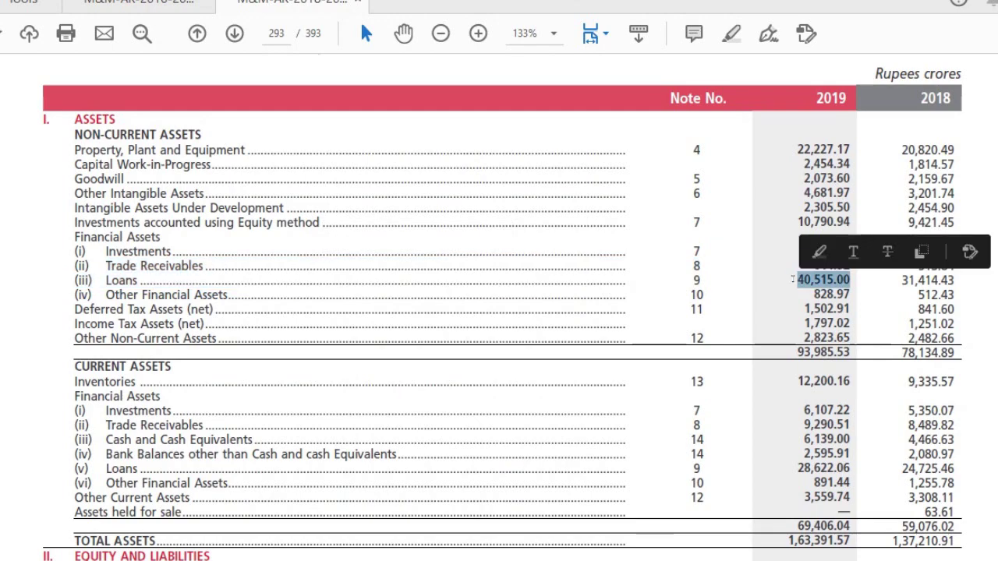
pyautogui.tripleClick(123, 294)
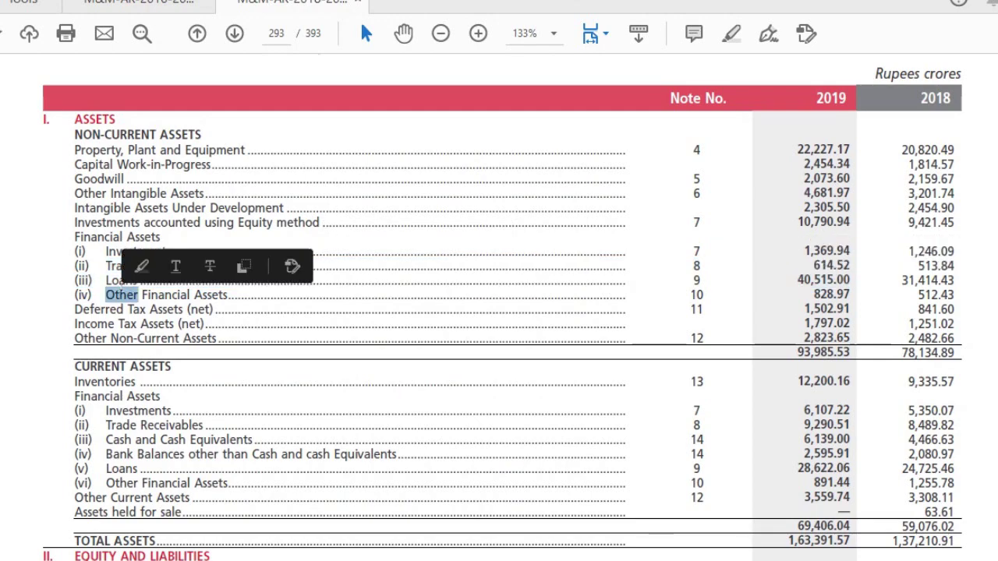
pyautogui.tripleClick(117, 281)
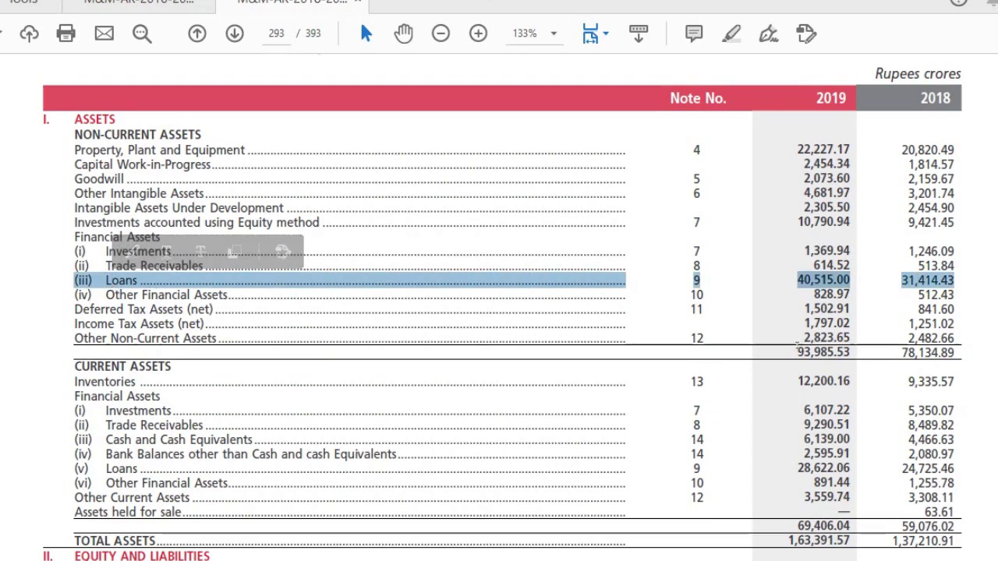
pyautogui.doubleClick(840, 353)
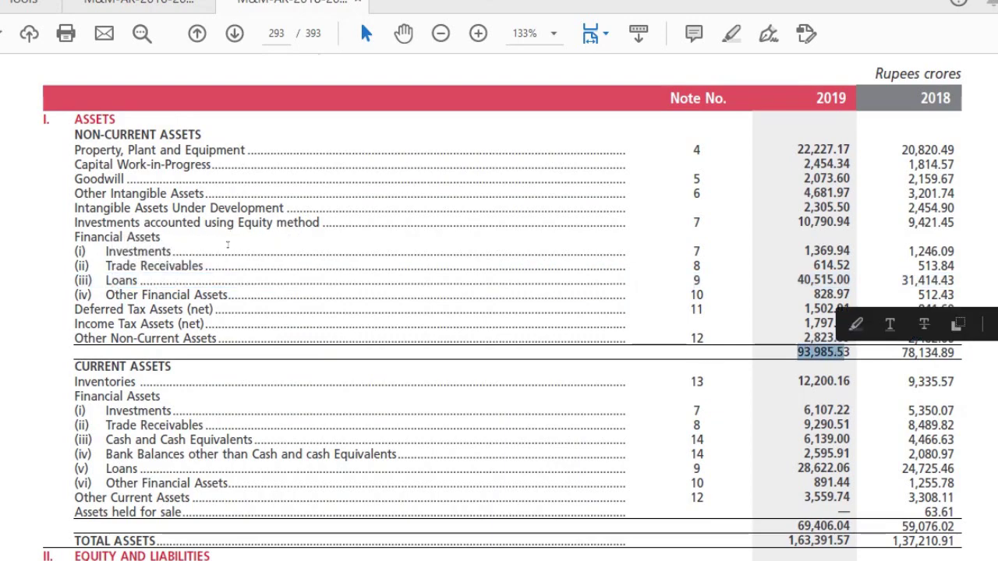
# Step: Recheck the annual report's non-current Loans row against the Investments and Other Financial Assets rows used for excess cash
pyautogui.tripleClick(121, 281)
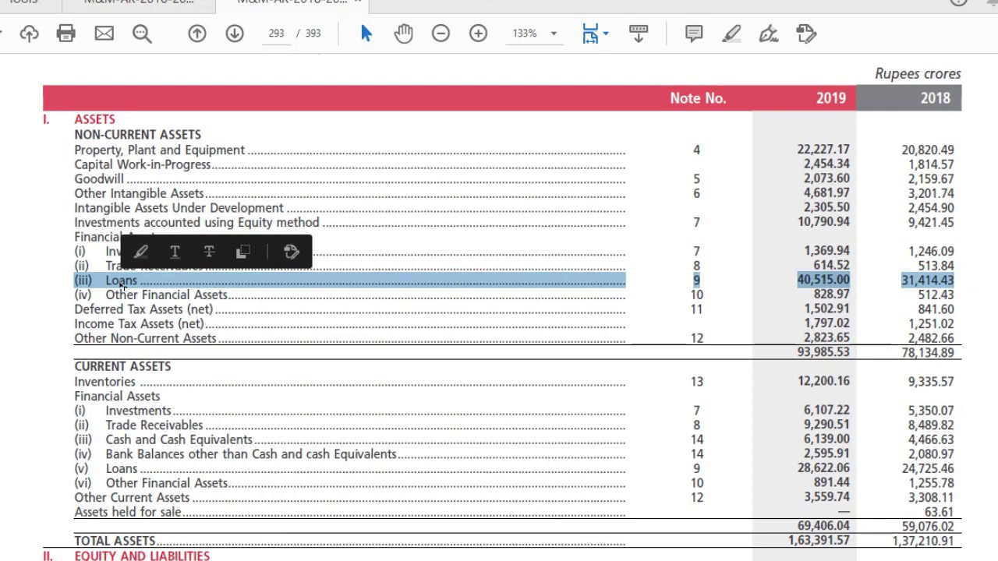
pyautogui.click(31, 302)
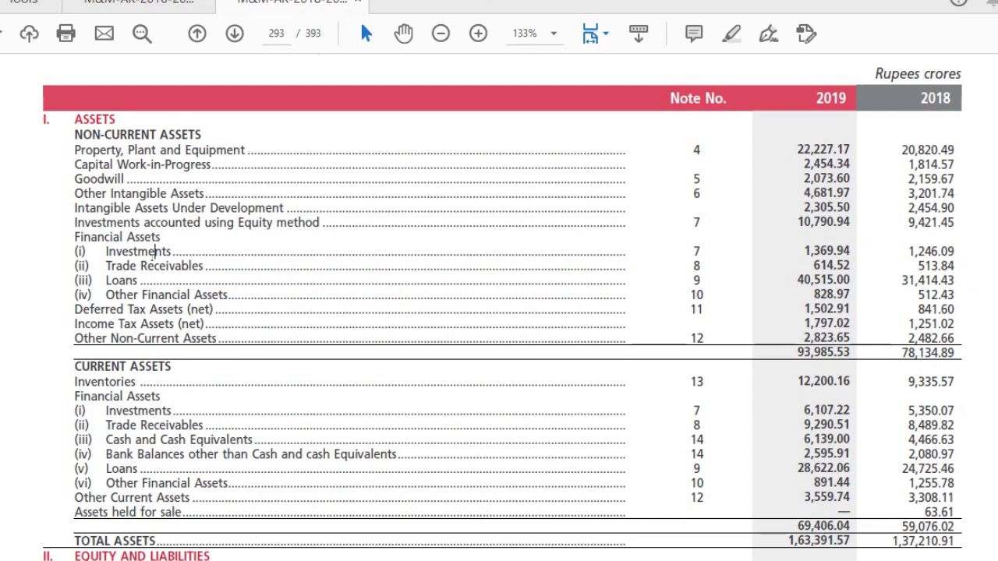
pyautogui.tripleClick(155, 257)
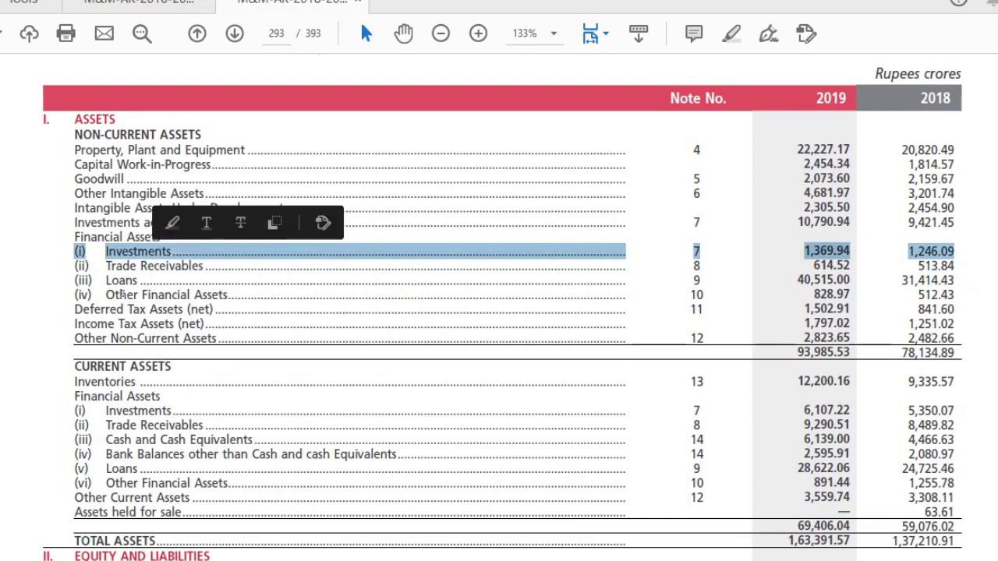
pyautogui.tripleClick(125, 295)
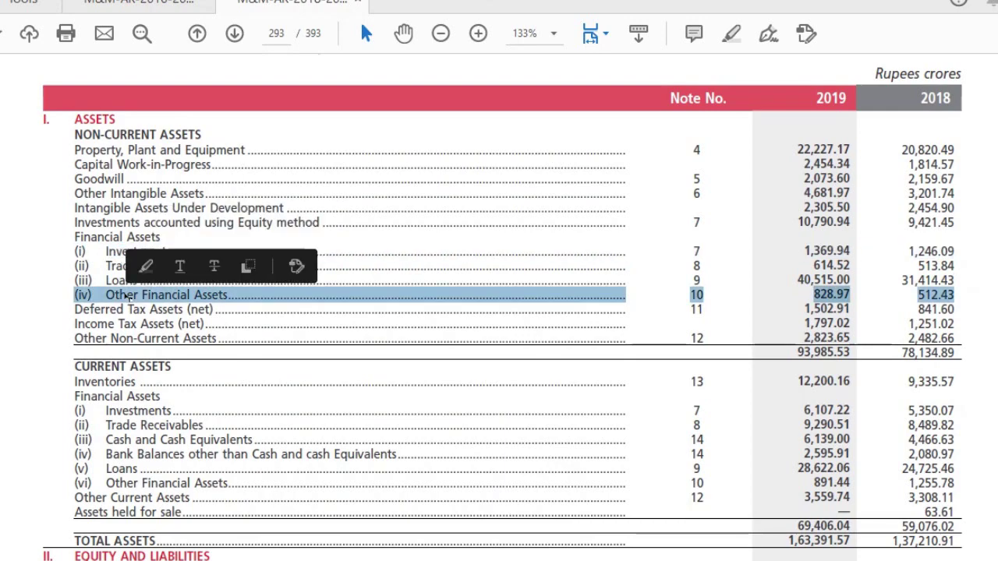
# Step: Examine the entries under Current financial assets in the Excess Cash Calculation
pyautogui.hotkey('alt', 'Tab')
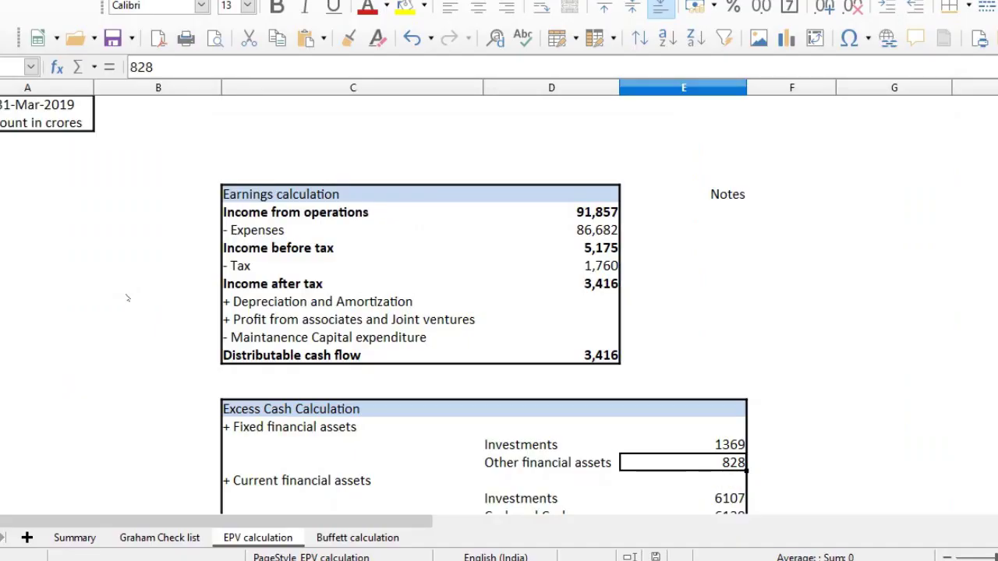
pyautogui.press('Down')
pyautogui.press('Down')
pyautogui.press('Down')
pyautogui.press('Down')
pyautogui.press('Down')
pyautogui.press('Down')
pyautogui.press('Down')
# Step: In the annual report's current assets, compare the 2019 Loans row with the total current assets
pyautogui.hotkey('alt', 'Tab')
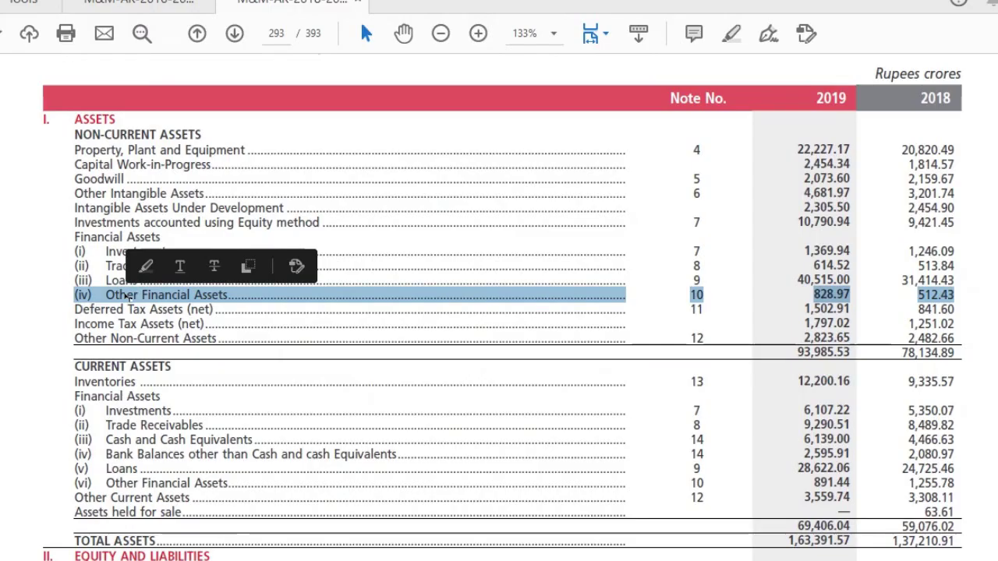
pyautogui.click(26, 412)
pyautogui.scroll(-1, 25, 414)
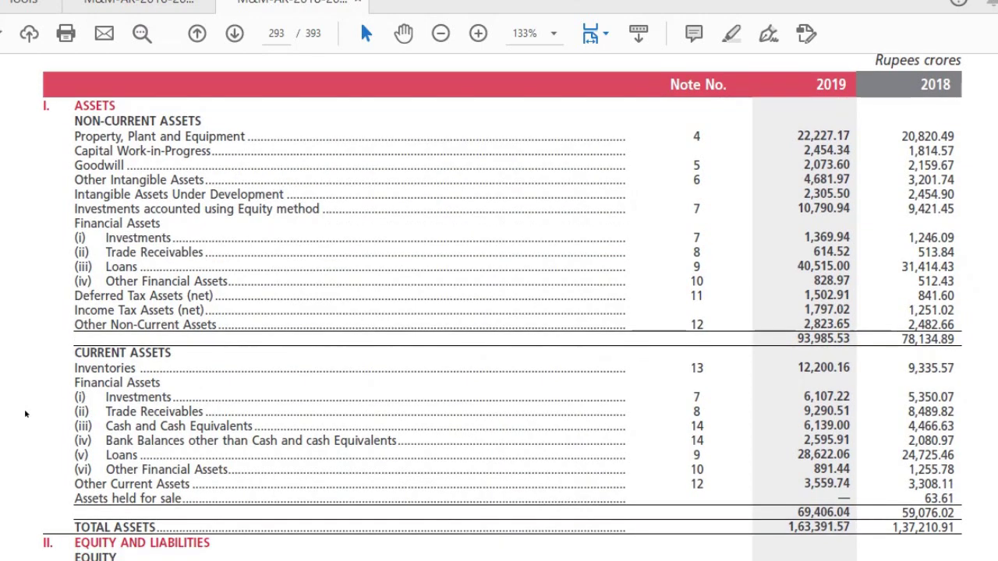
pyautogui.scroll(-1, 25, 414)
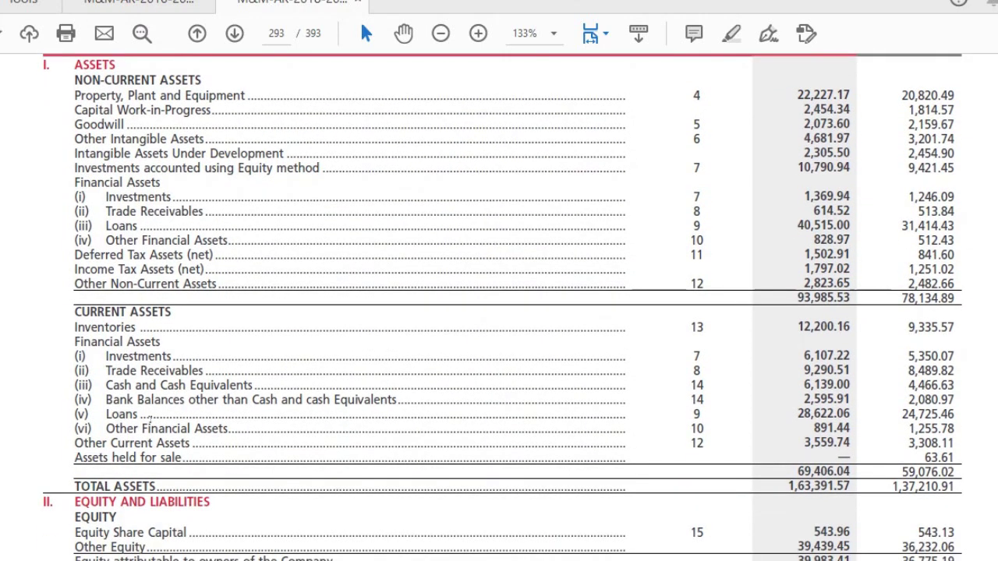
pyautogui.tripleClick(127, 414)
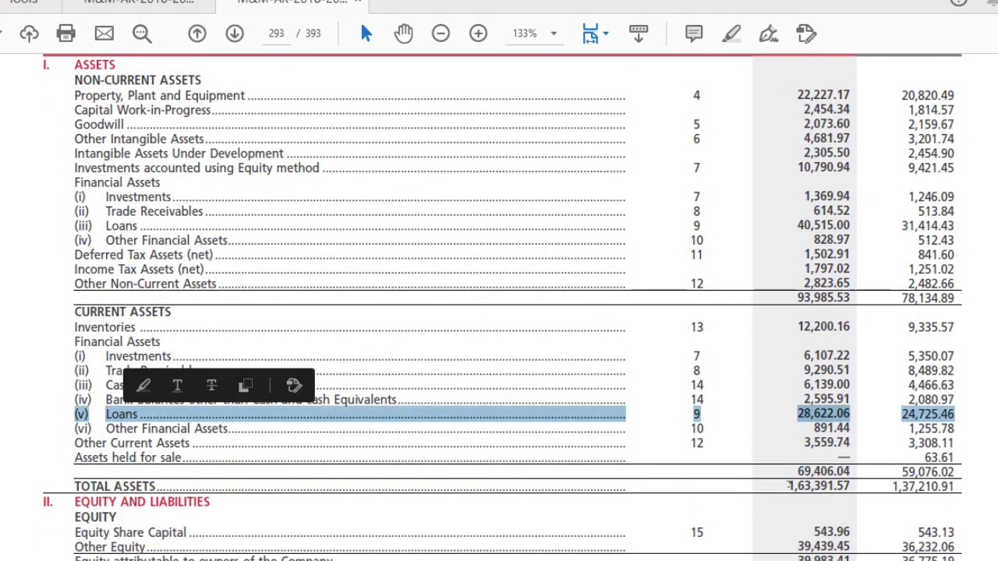
pyautogui.click(803, 471)
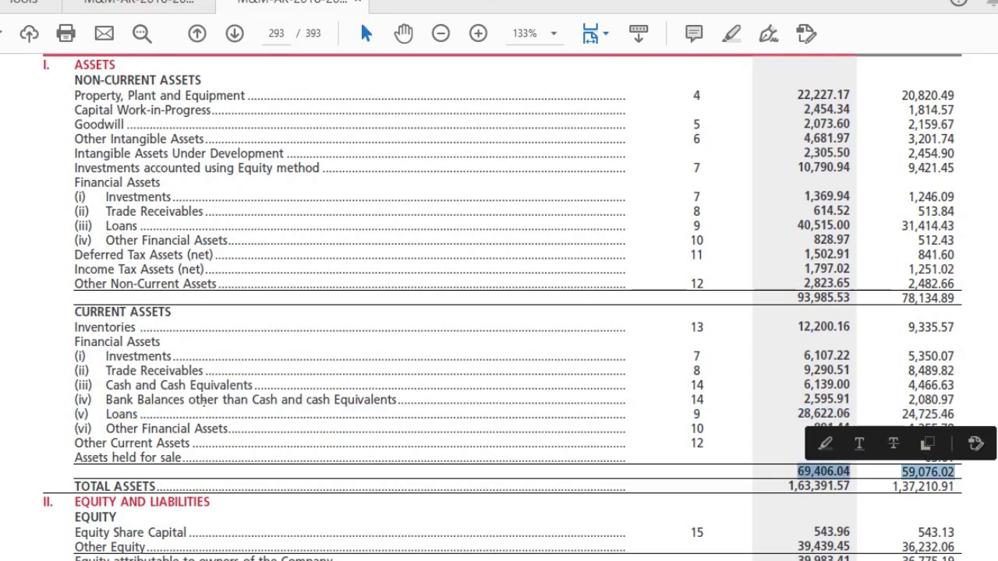
pyautogui.tripleClick(120, 415)
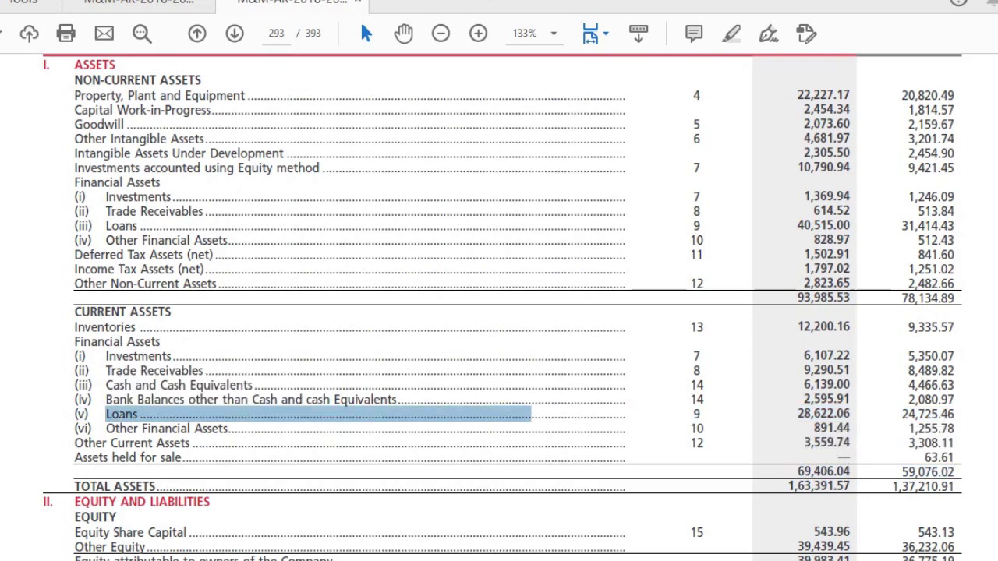
pyautogui.click(53, 380)
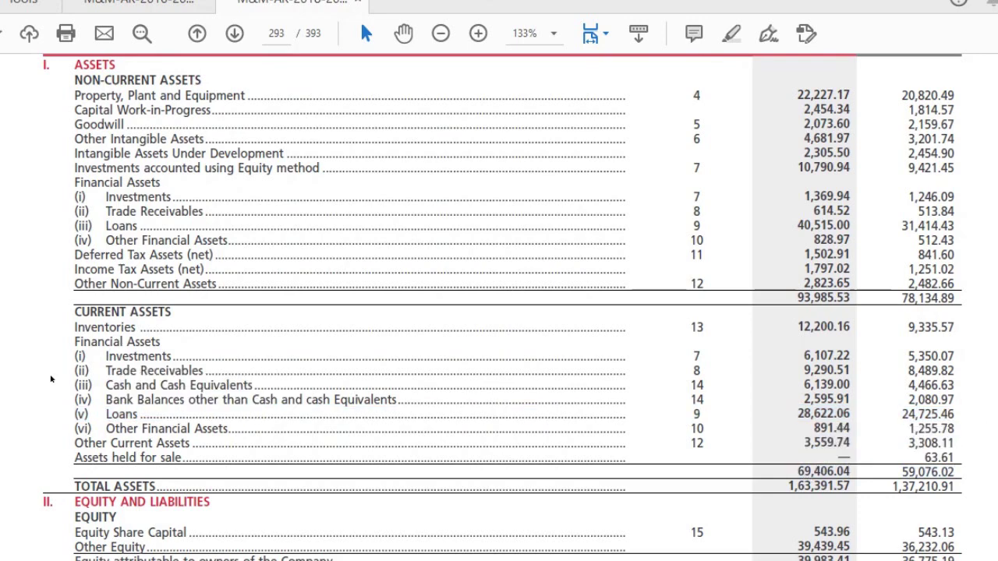
# Step: Compare the annual report's current Investments and Cash and Cash Equivalents with the matching values in the Excess Cash Calculation
pyautogui.tripleClick(150, 356)
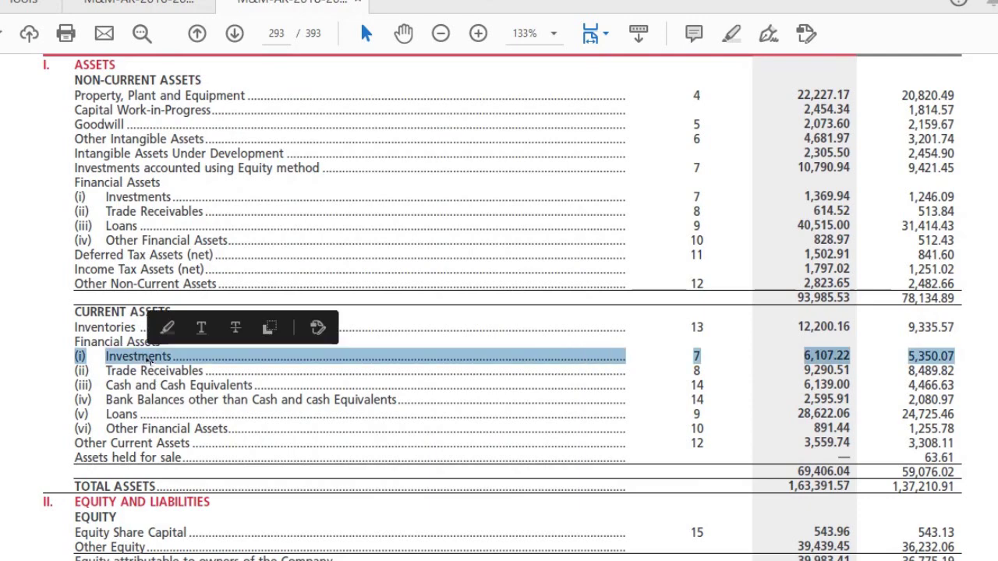
pyautogui.hotkey('alt', 'Tab')
pyautogui.click(730, 409)
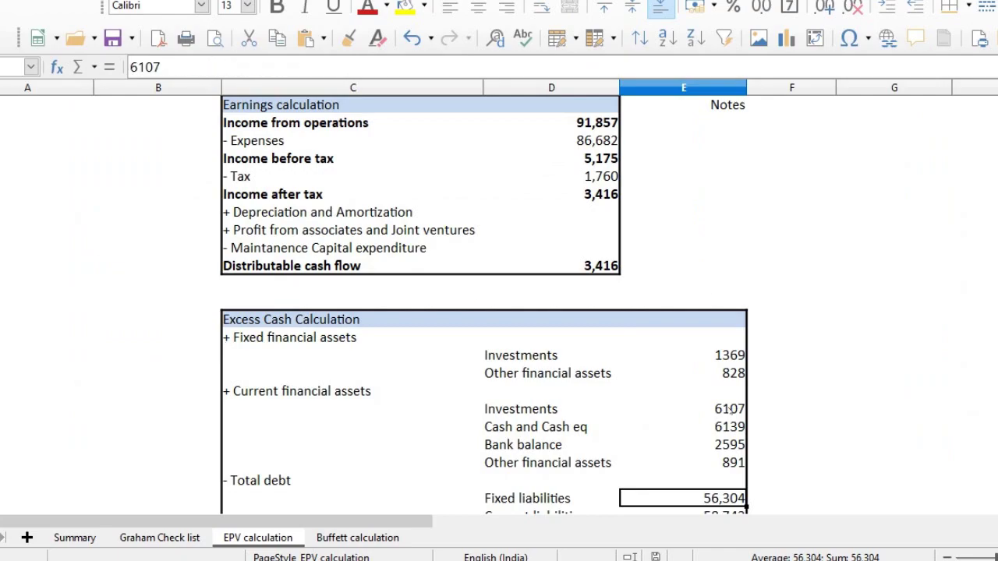
pyautogui.hotkey('alt', 'Tab')
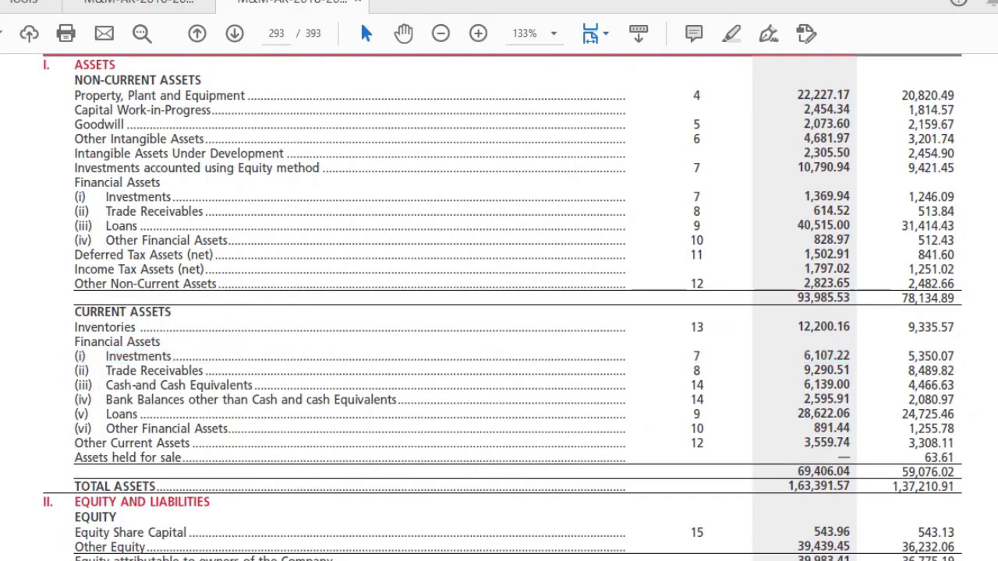
pyautogui.doubleClick(117, 386)
pyautogui.tripleClick(117, 386)
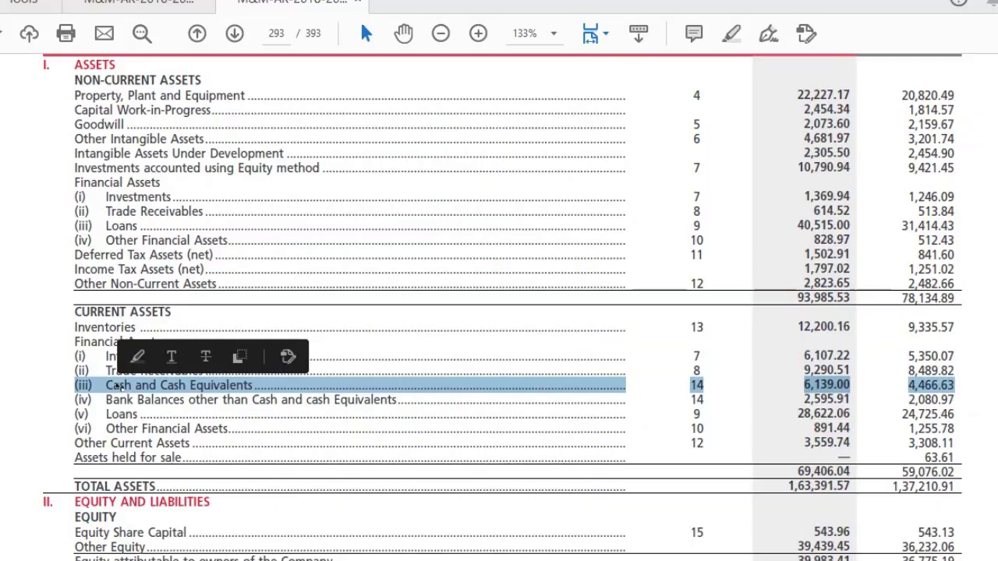
pyautogui.hotkey('alt', 'Tab')
pyautogui.click(731, 430)
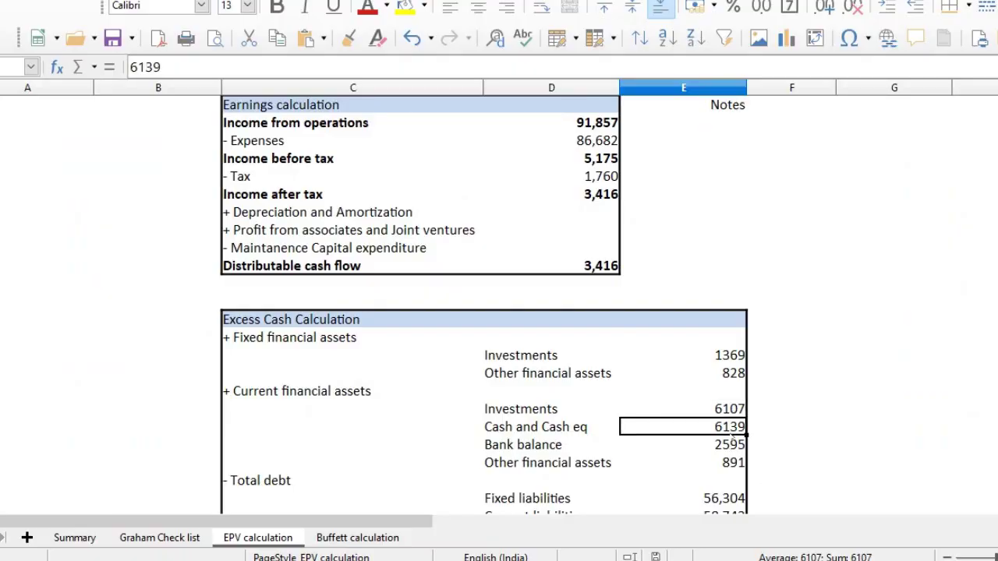
# Step: Compare the annual report's Bank Balances and current Other Financial Assets with the Bank balance and Other financial assets values in the spreadsheet
pyautogui.hotkey('alt', 'Tab')
pyautogui.tripleClick(117, 404)
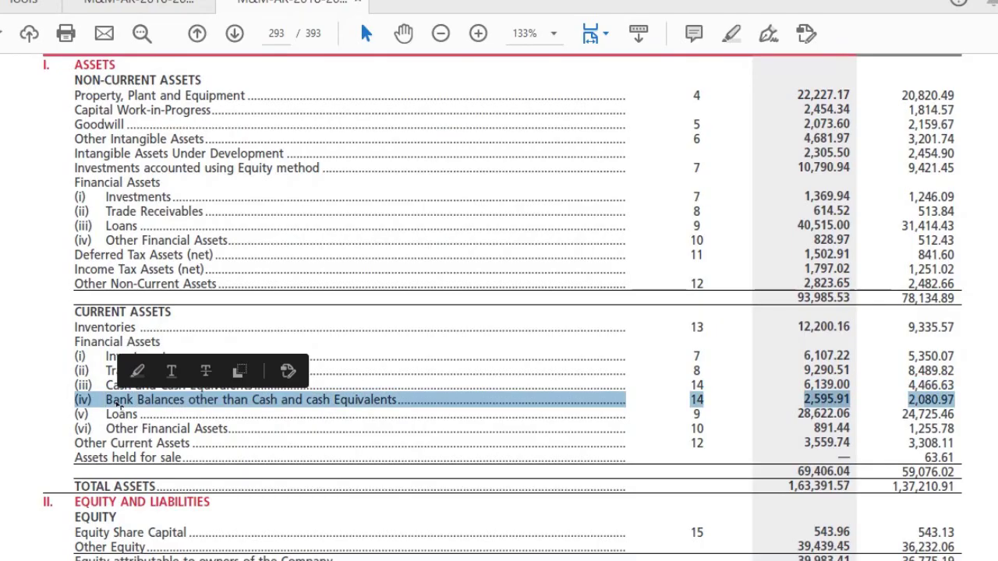
pyautogui.tripleClick(122, 429)
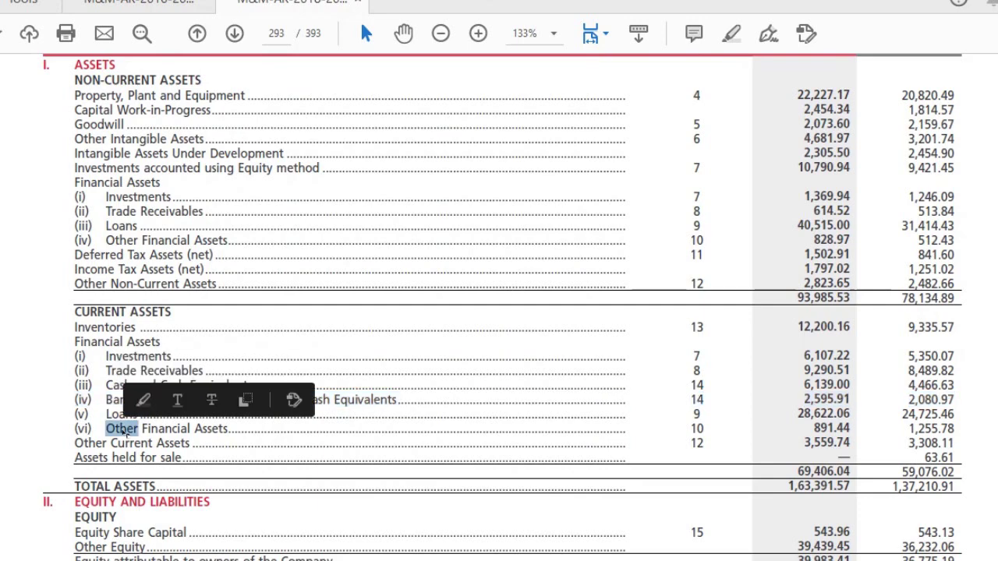
pyautogui.hotkey('alt', 'Tab')
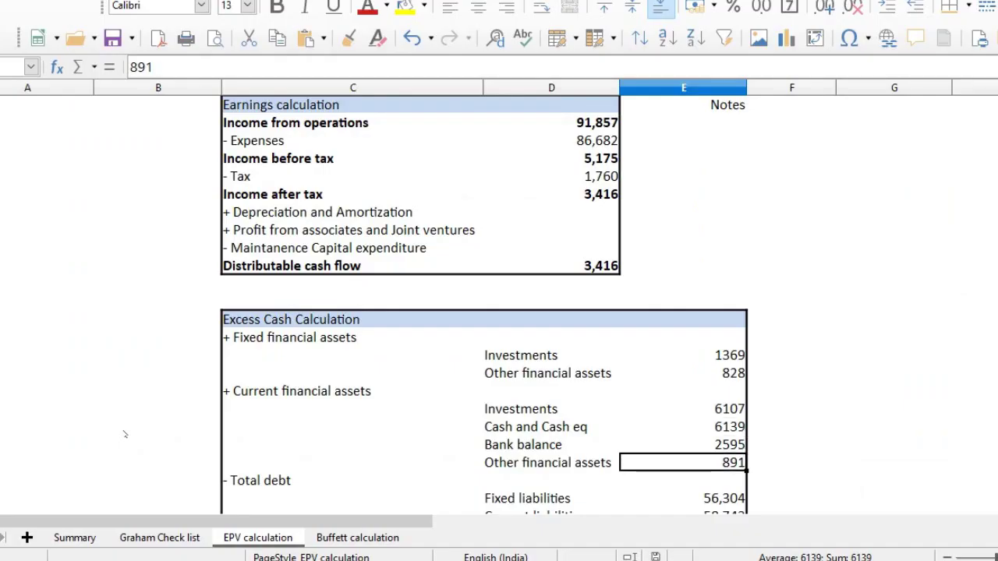
pyautogui.hotkey('shift', 'Up')
pyautogui.hotkey('shift', 'Up')
pyautogui.hotkey('shift', 'Up')
# Step: Examine the Fixed liabilities and Current liabilities entries under Total debt in the Excess Cash Calculation
pyautogui.press('Down')
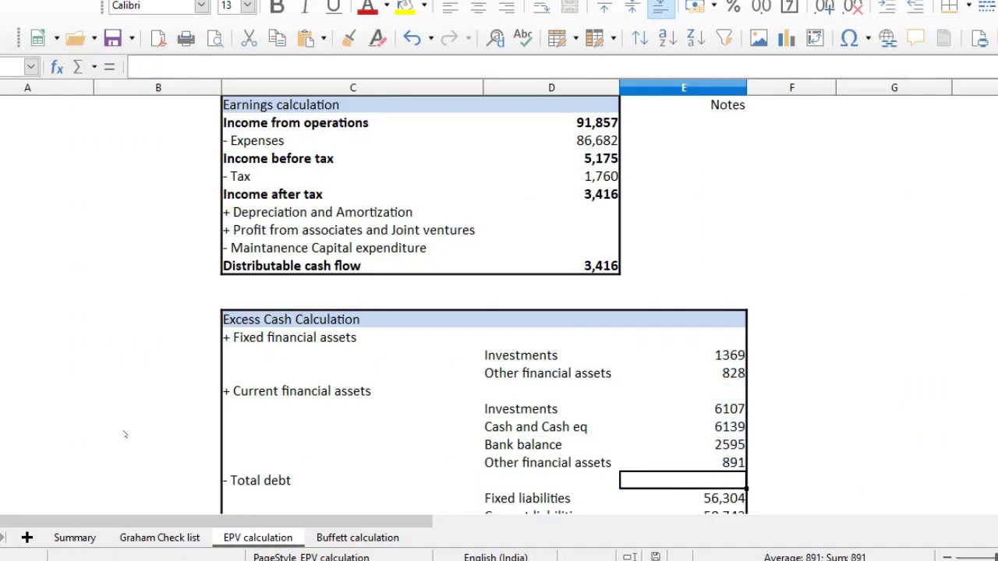
pyautogui.press('Down')
pyautogui.press('Down')
pyautogui.press('Up')
pyautogui.press('Down')
pyautogui.press('Down')
pyautogui.press('Up')
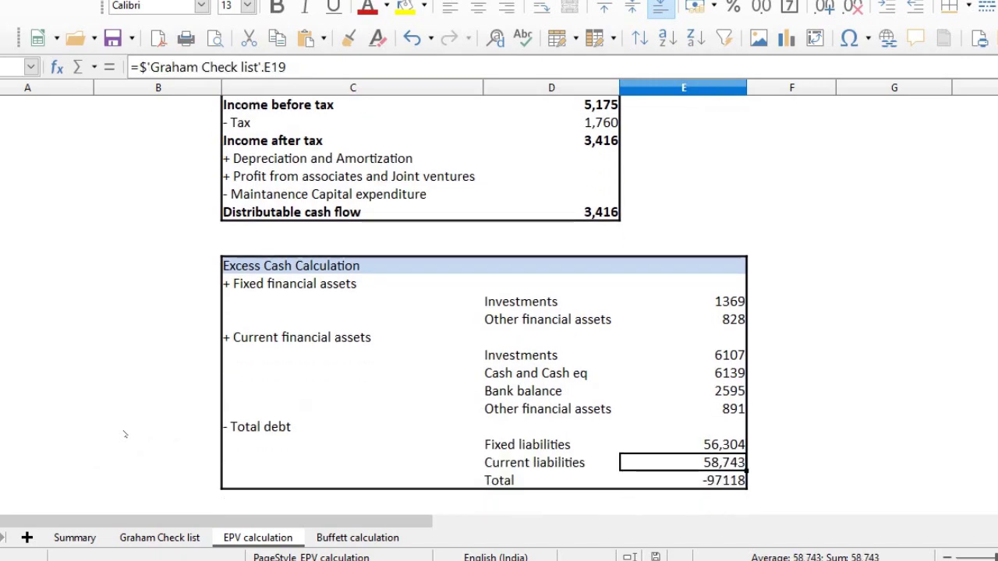
# Step: Select all fixed and current financial asset values in the Excess Cash Calculation to check their sum
pyautogui.press('Up')
pyautogui.press('Up')
pyautogui.press('Up')
pyautogui.hotkey('shift', 'Up')
pyautogui.hotkey('shift', 'Up')
pyautogui.hotkey('shift', 'Up')
pyautogui.hotkey('shift', 'Up')
pyautogui.hotkey('shift', 'Up')
pyautogui.hotkey('shift', 'Up')
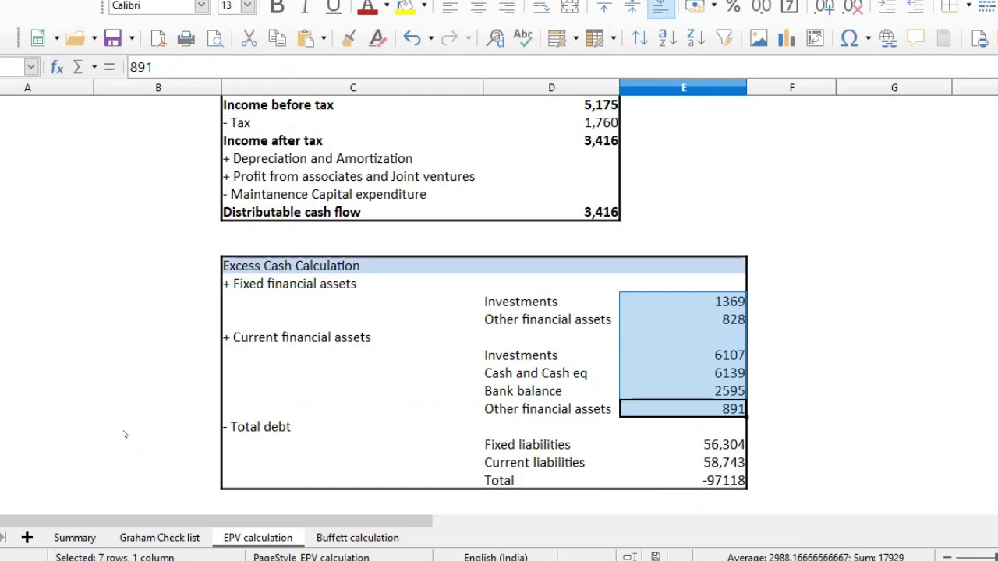
# Step: Select the Fixed liabilities and Current liabilities values to check their sum, and review the excess cash Total
pyautogui.press('Down')
pyautogui.press('Down')
pyautogui.press('Down')
pyautogui.press('Down')
pyautogui.press('Down')
pyautogui.press('Up')
pyautogui.press('Up')
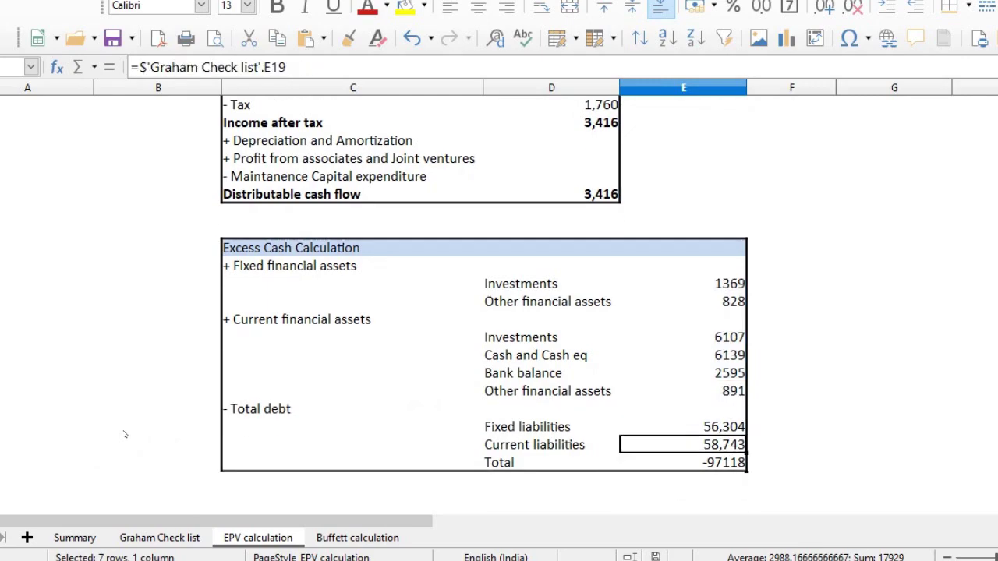
pyautogui.press('Up')
pyautogui.hotkey('shift', 'Down')
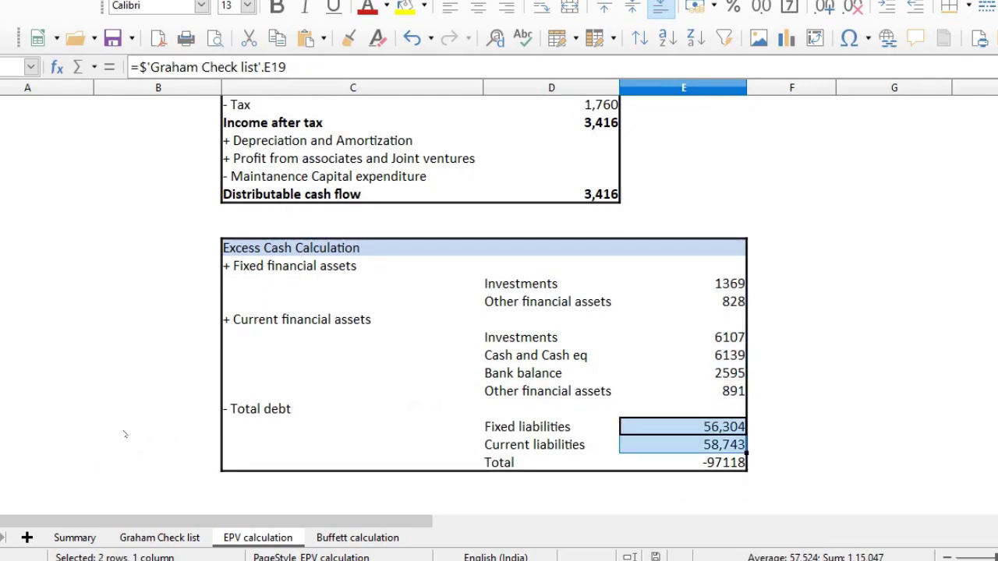
pyautogui.press('Down')
pyautogui.press('Down')
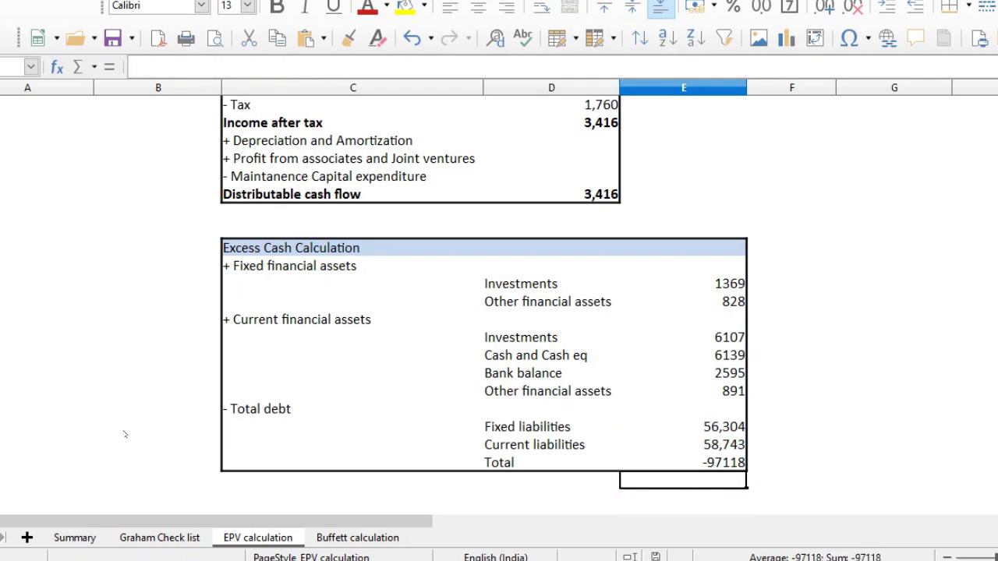
# Step: Examine the Capital needed, excess cash and per share value formulas in the 7.50% row of the investment table
pyautogui.press('Left')
pyautogui.press('Left')
pyautogui.press('Down')
pyautogui.press('Down')
pyautogui.press('Down')
pyautogui.press('Down')
pyautogui.press('Down')
pyautogui.press('Down')
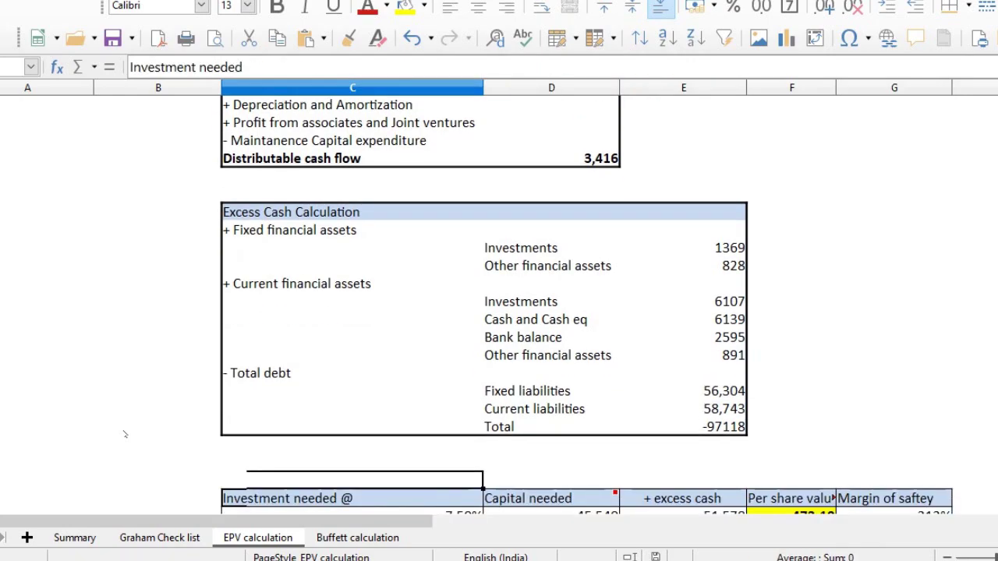
pyautogui.press('Up')
pyautogui.press('Up')
pyautogui.press('Up')
pyautogui.press('Right')
pyautogui.press('Right')
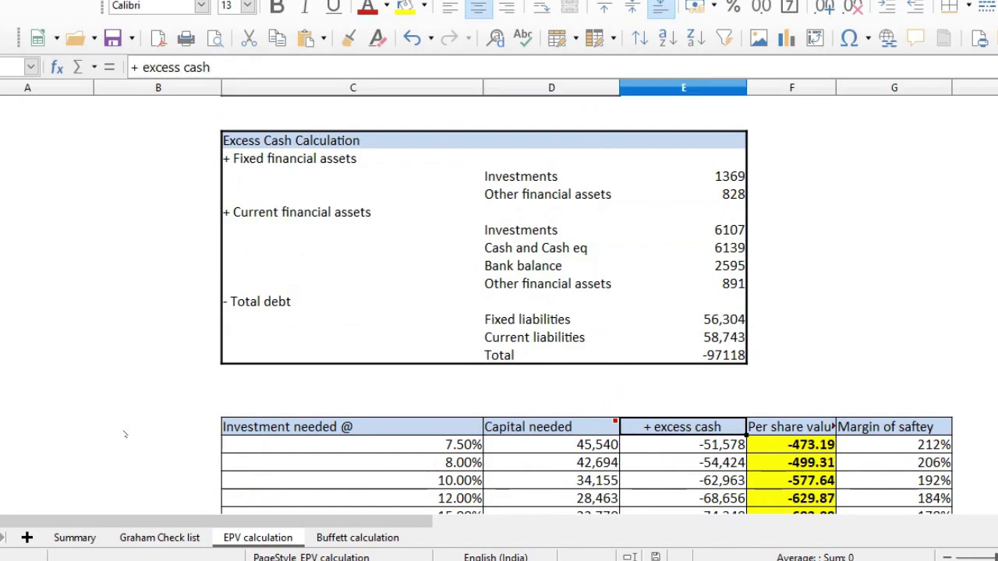
pyautogui.press('Left')
pyautogui.press('Down')
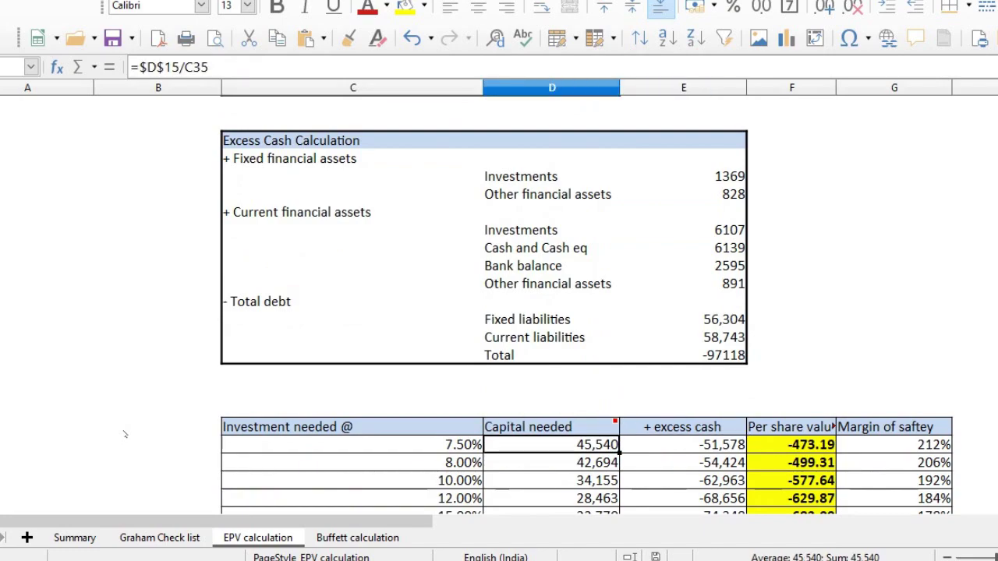
pyautogui.press('Right')
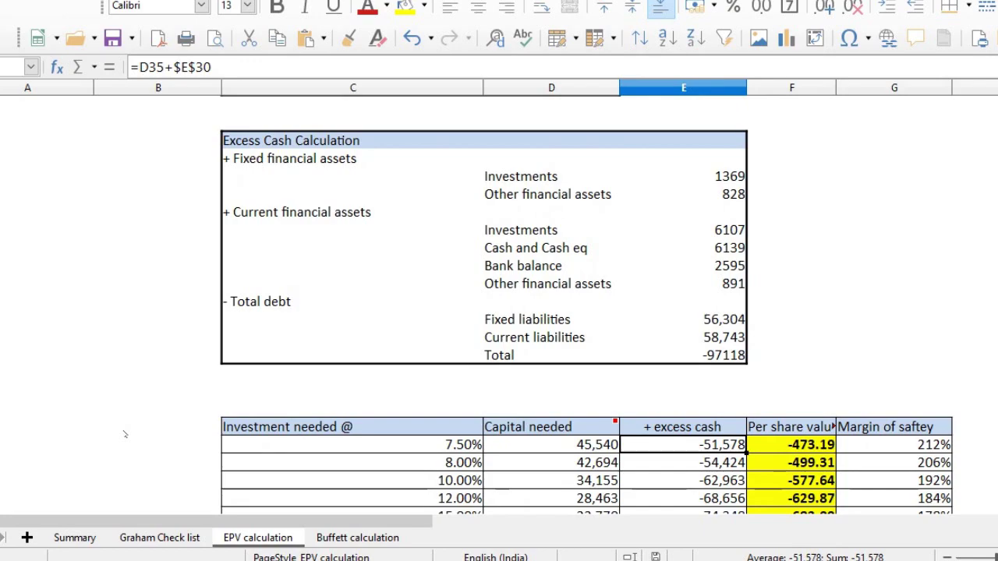
pyautogui.press('Right')
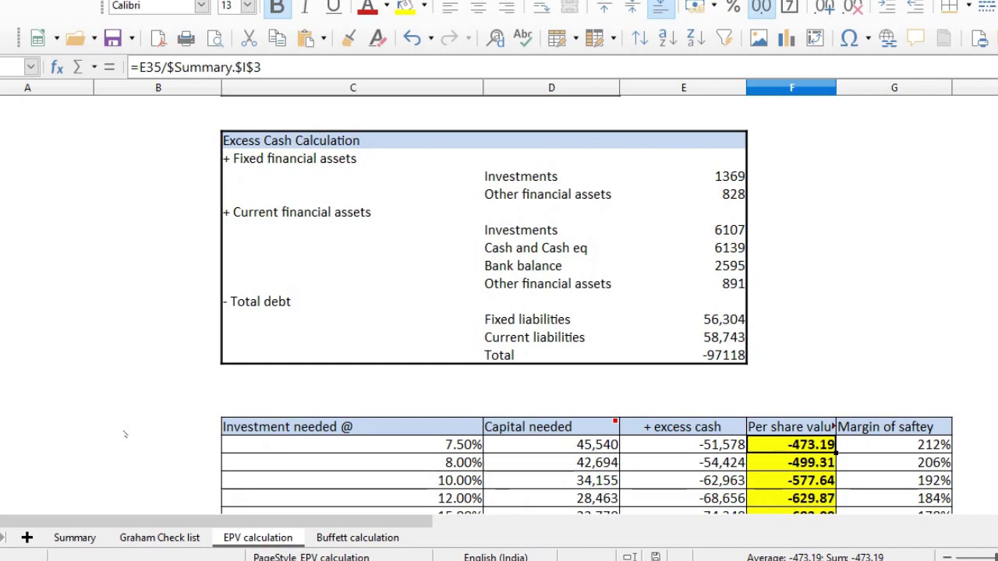
# Step: Clear the Fixed liabilities and Current liabilities values to test the valuation without debt
pyautogui.press('Up')
pyautogui.press('Up')
pyautogui.press('Up')
pyautogui.press('Up')
pyautogui.press('Up')
pyautogui.press('Up')
pyautogui.press('Up')
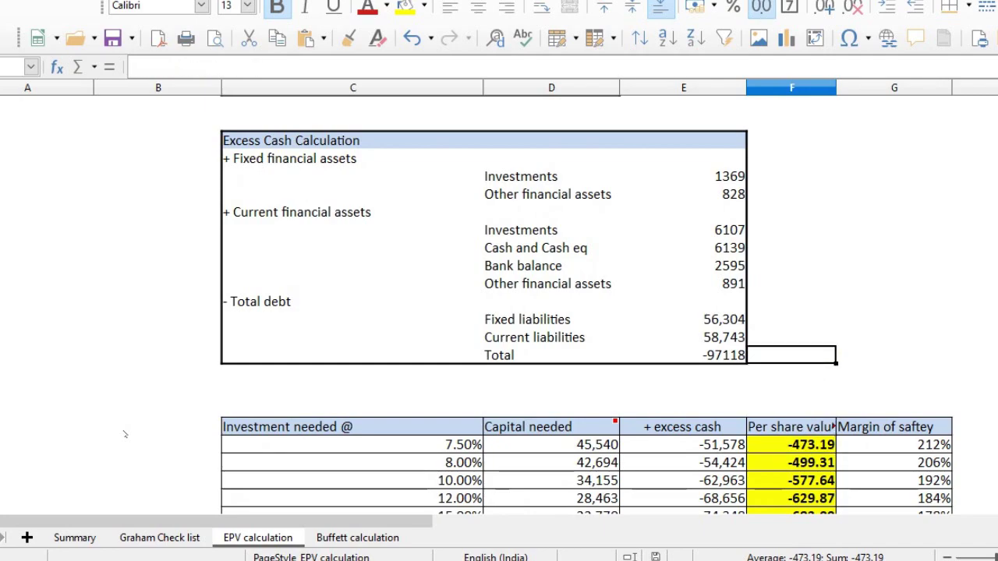
pyautogui.press('Left')
pyautogui.press('Up')
pyautogui.press('Up')
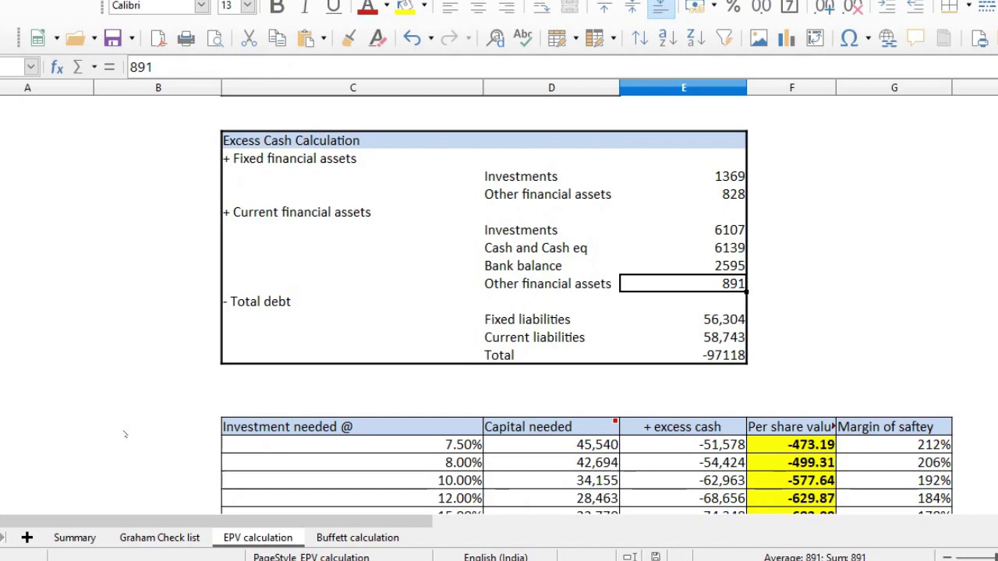
pyautogui.press('Down')
pyautogui.press('Down')
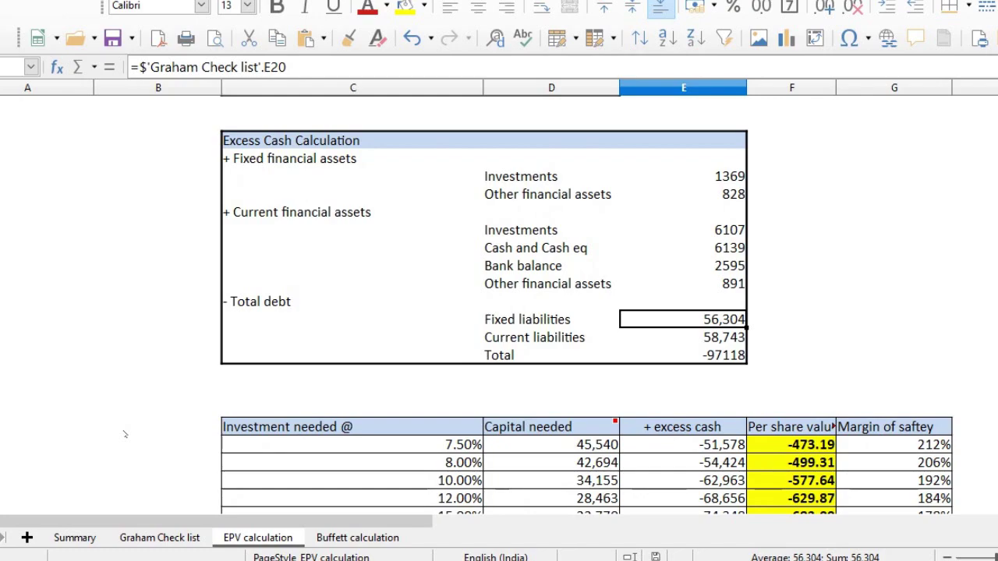
pyautogui.press('Delete')
pyautogui.press('Down')
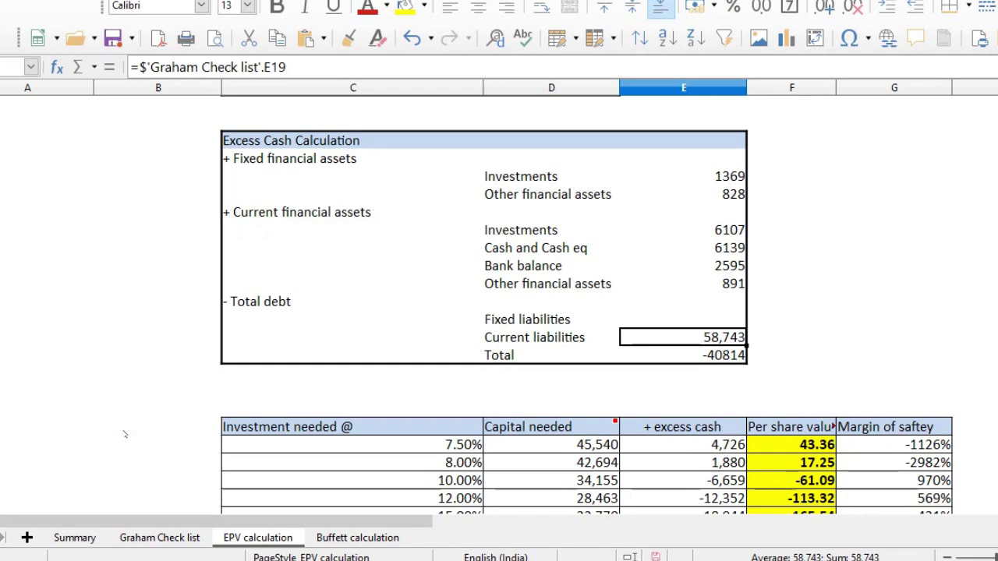
pyautogui.press('Delete')
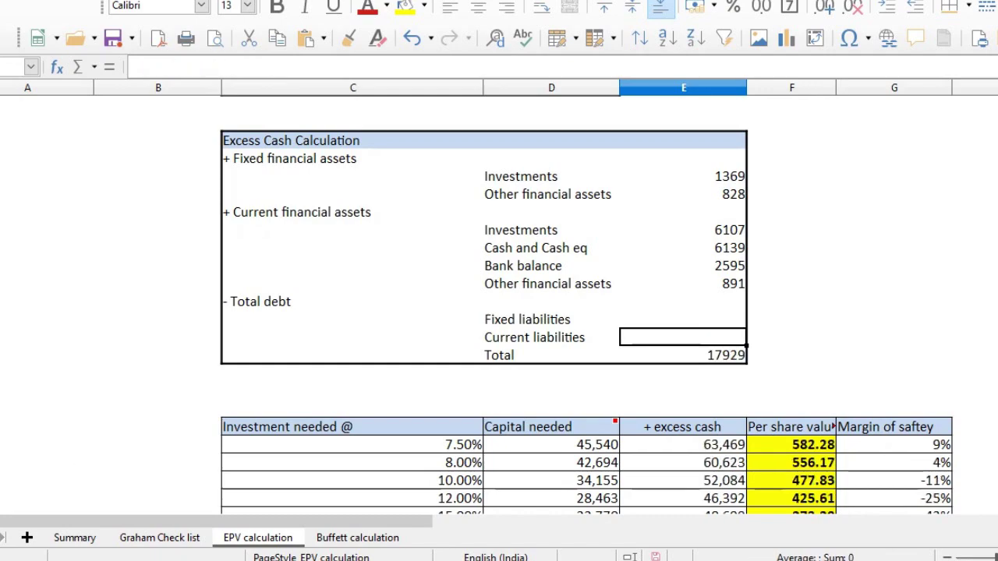
# Step: Undo the clearing of the Fixed and Current liabilities, and recheck the per share value at 7.50%
pyautogui.moveTo(691, 320); pyautogui.dragTo(691, 338)
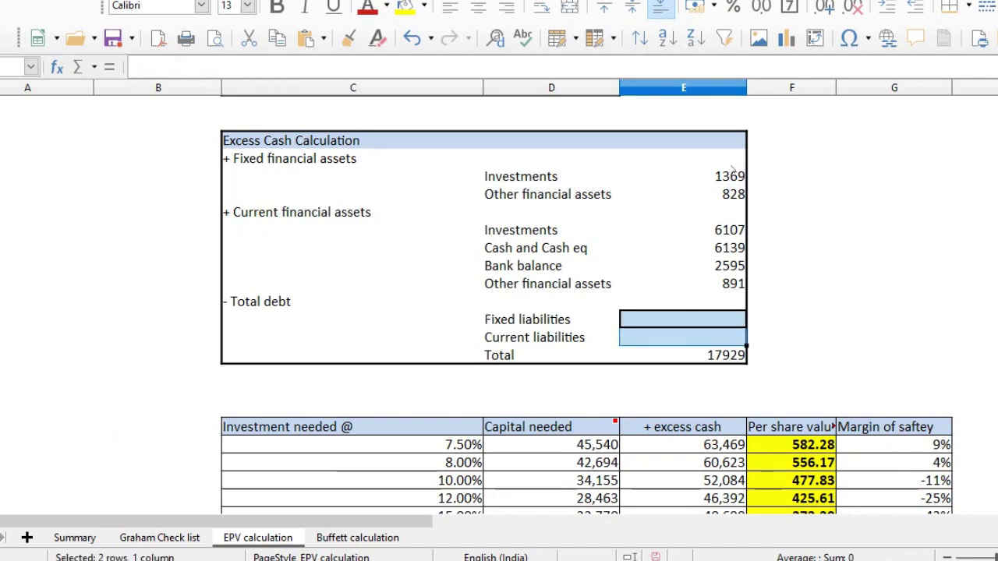
pyautogui.hotkey('ctrl', 'z')
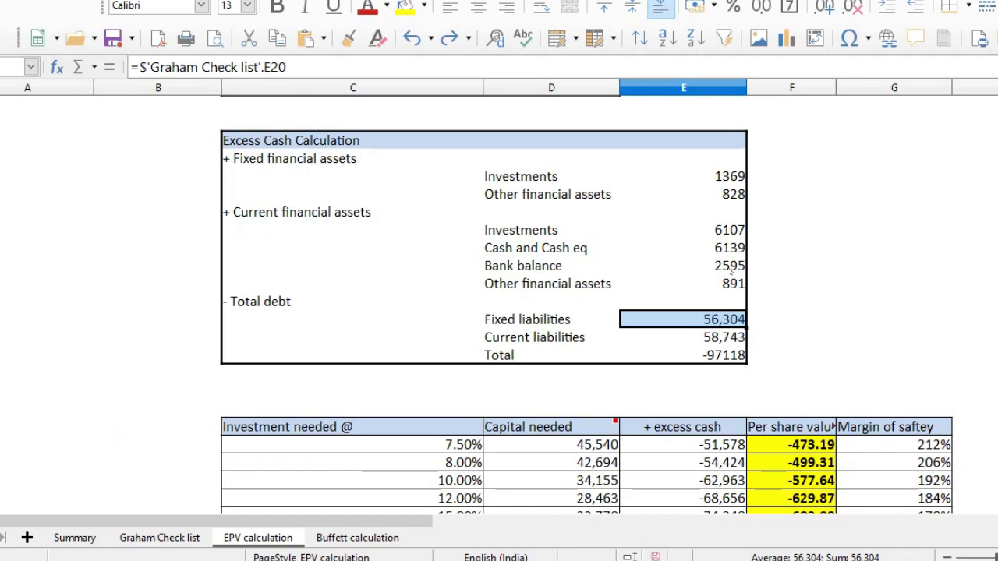
pyautogui.click(792, 441)
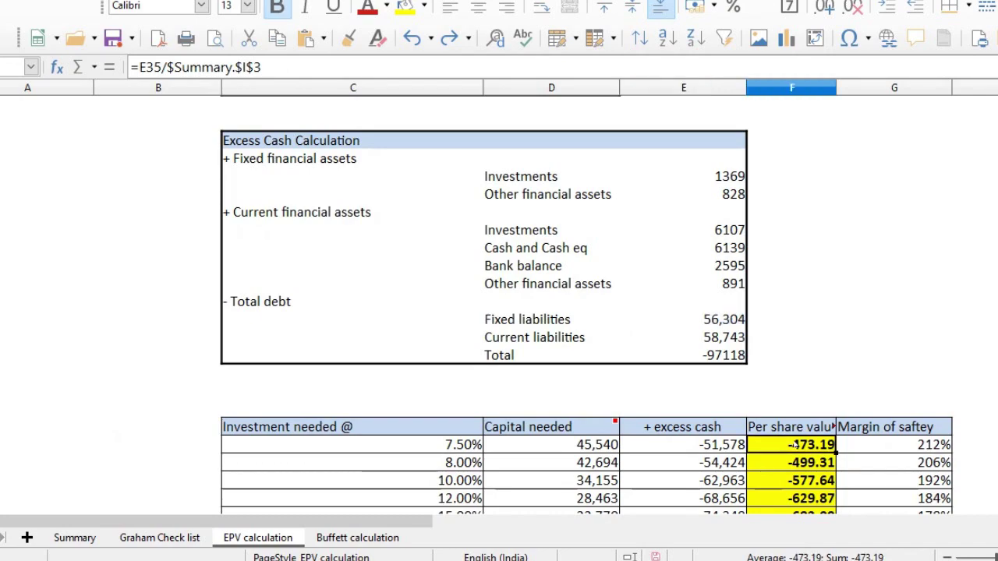
# Step: Clear the Fixed liabilities and Current liabilities values, and compare the 7.50% per share value with the Current price on the Summary sheet
pyautogui.moveTo(702, 328); pyautogui.dragTo(701, 343)
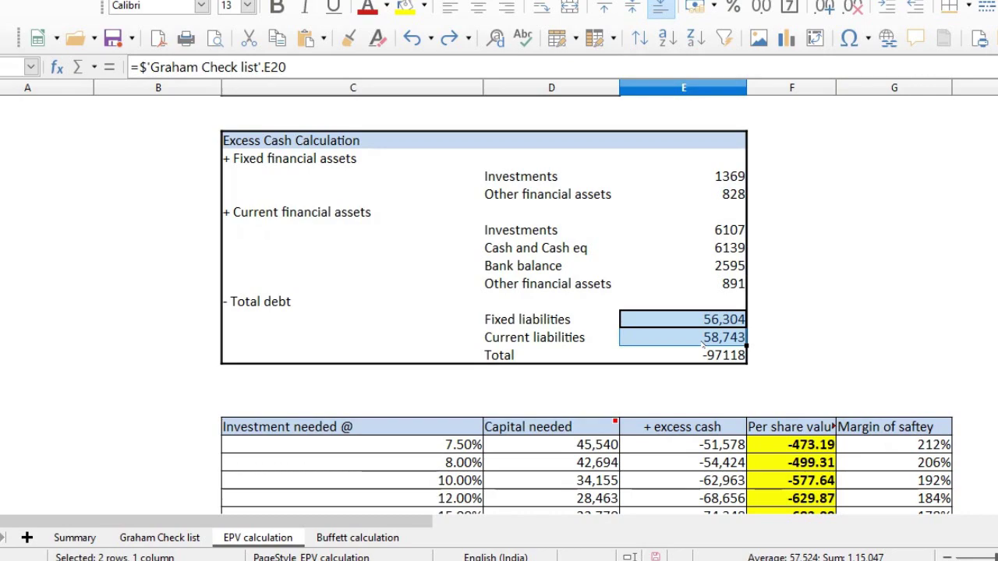
pyautogui.press('Delete')
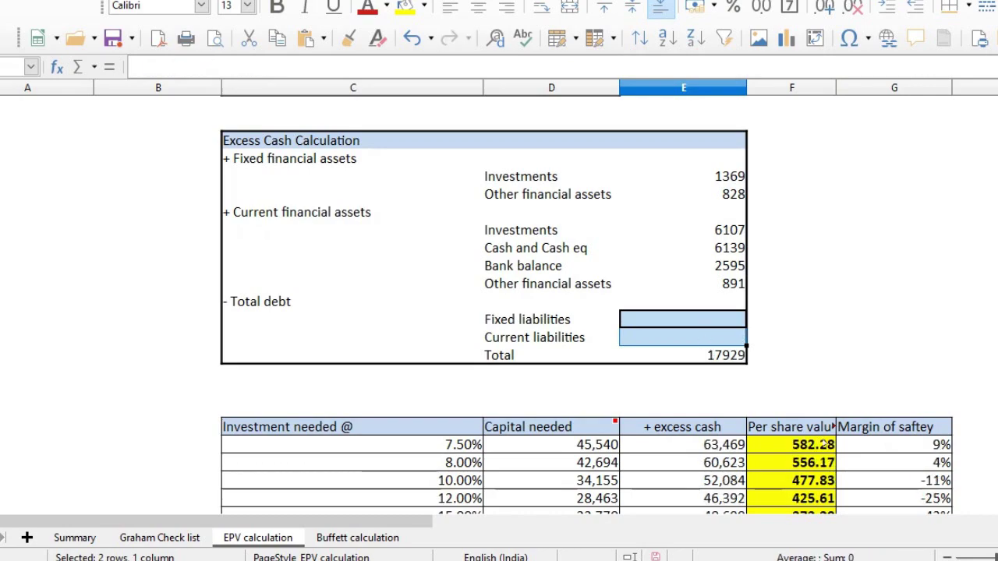
pyautogui.click(75, 537)
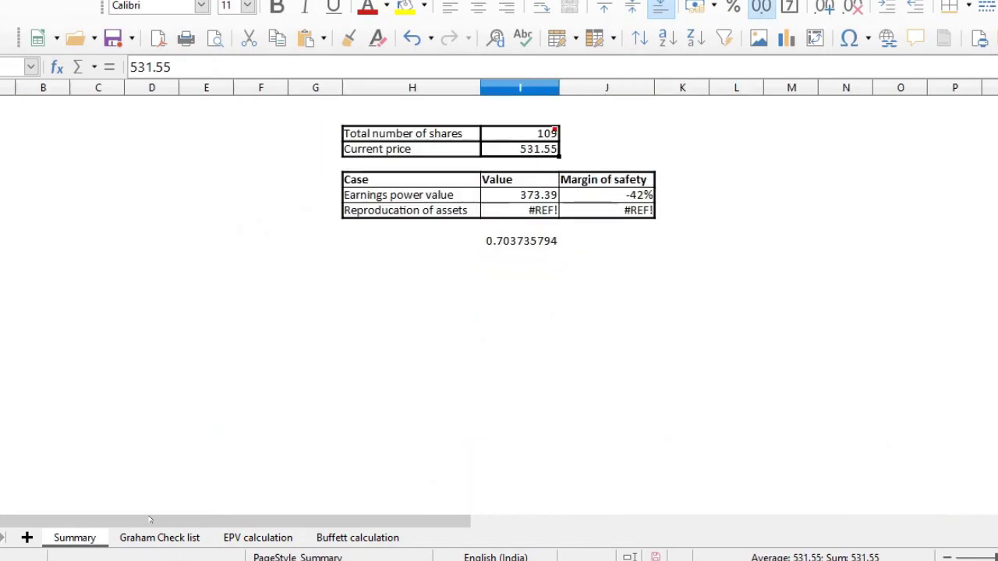
pyautogui.click(258, 537)
pyautogui.click(811, 445)
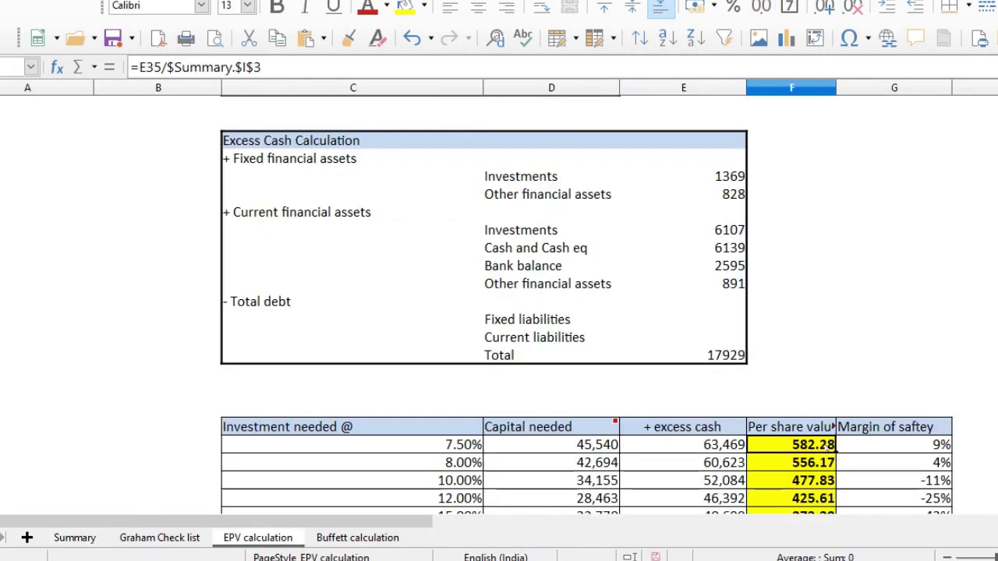
# Step: Check the Margin of safety formula in the 7.50% row without debt, and undo the clearing of the two liabilities values
pyautogui.click(929, 435)
pyautogui.click(929, 440)
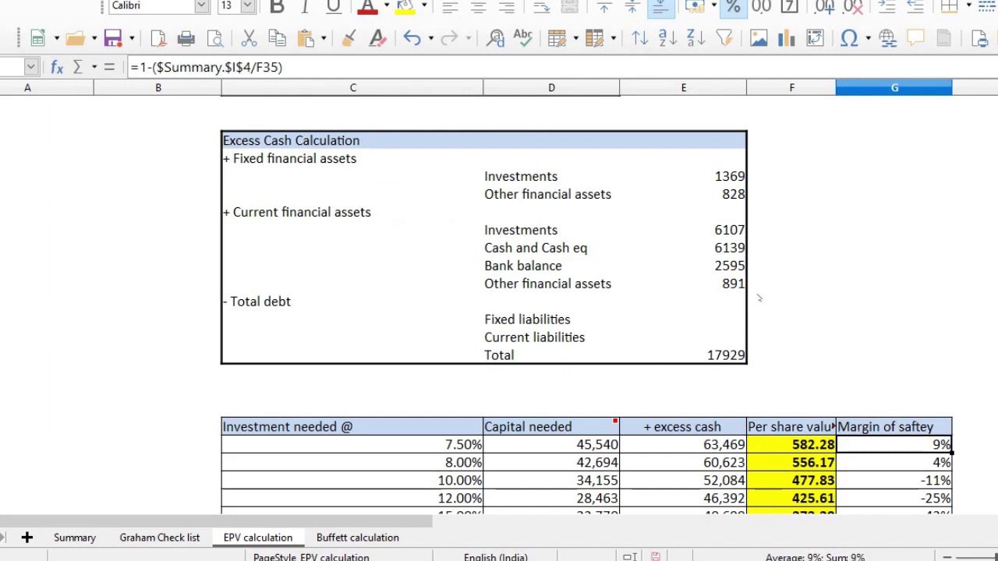
pyautogui.hotkey('ctrl', 'z')
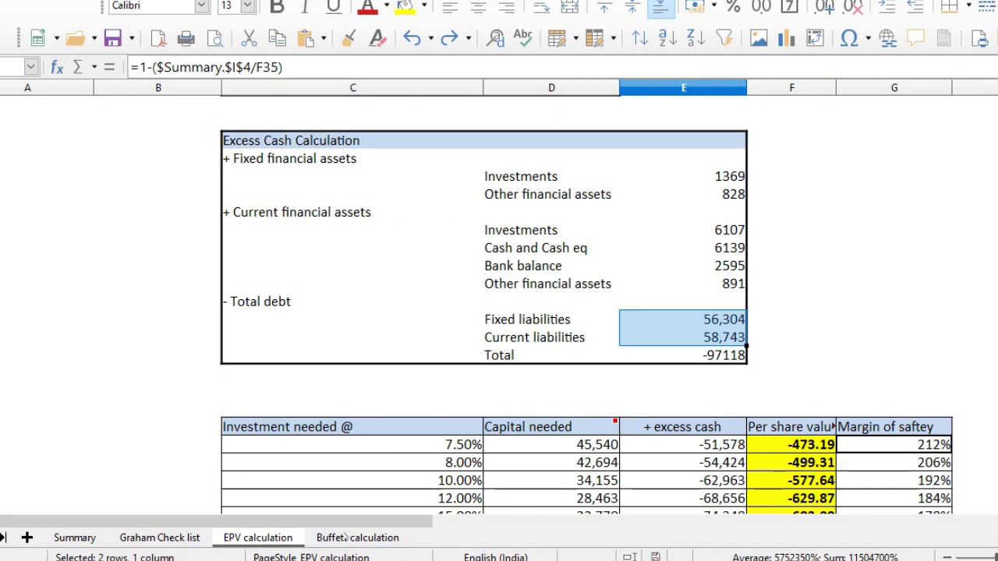
# Step: On the Buffett calculation sheet, examine the 4 year average profit formula and the yearly amounts in the 4 year average capital expense formula
pyautogui.click(357, 537)
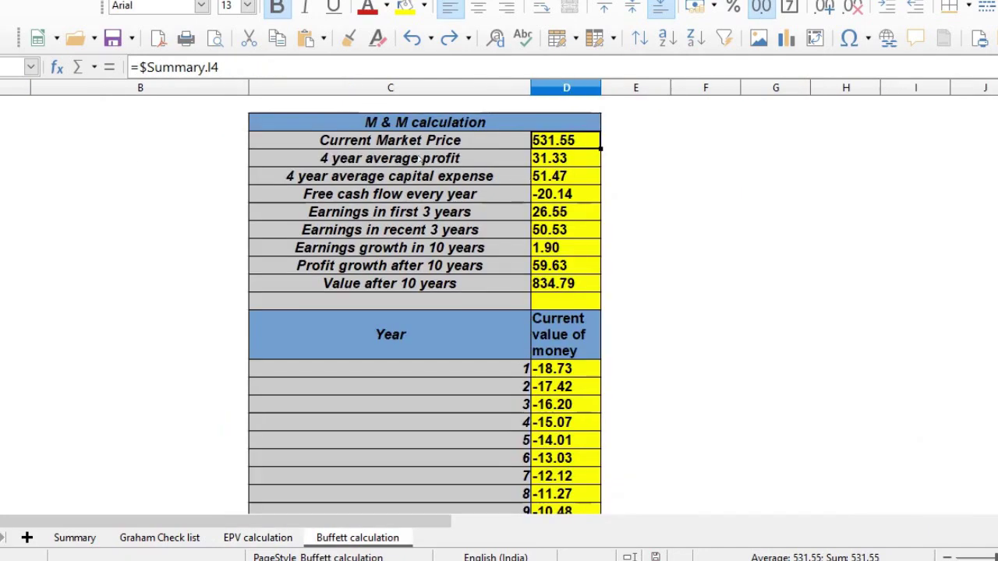
pyautogui.click(552, 159)
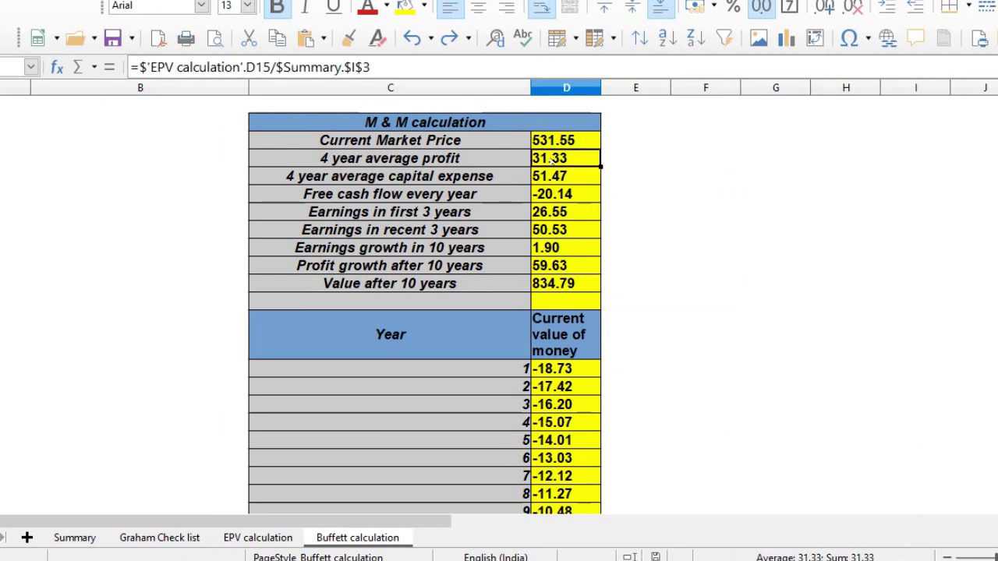
pyautogui.click(585, 174)
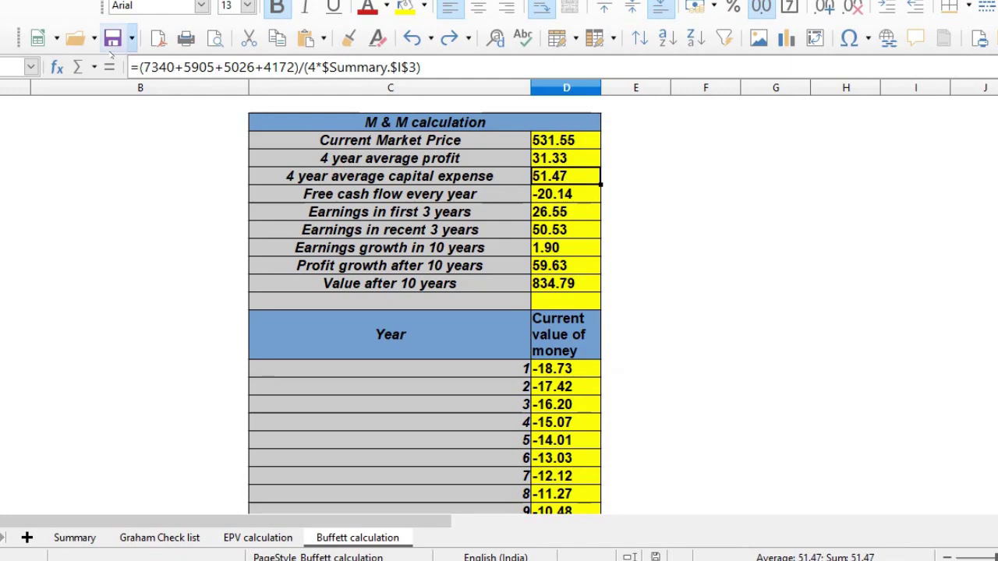
pyautogui.click(144, 67)
pyautogui.moveTo(142, 67); pyautogui.dragTo(174, 67)
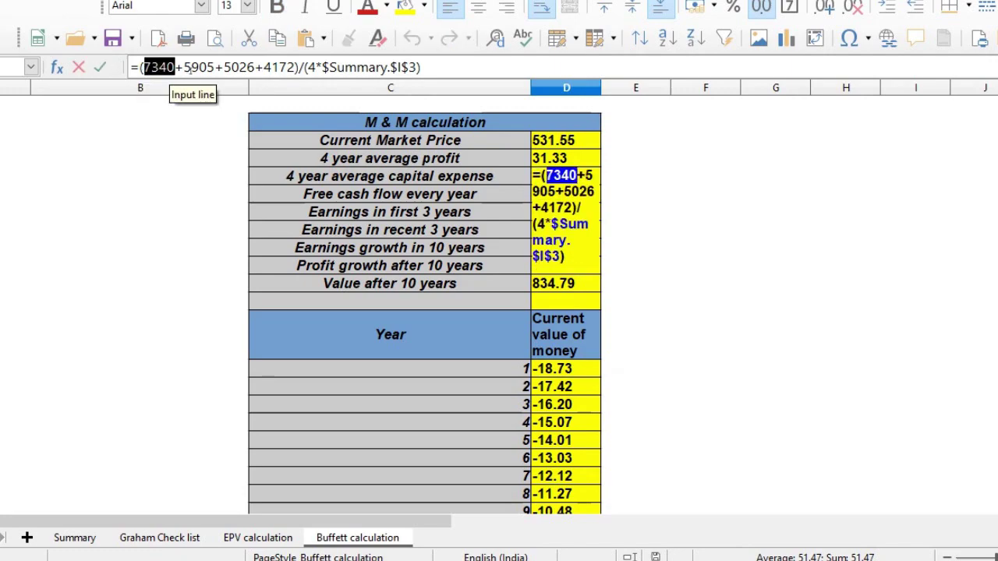
pyautogui.moveTo(184, 67); pyautogui.dragTo(303, 78)
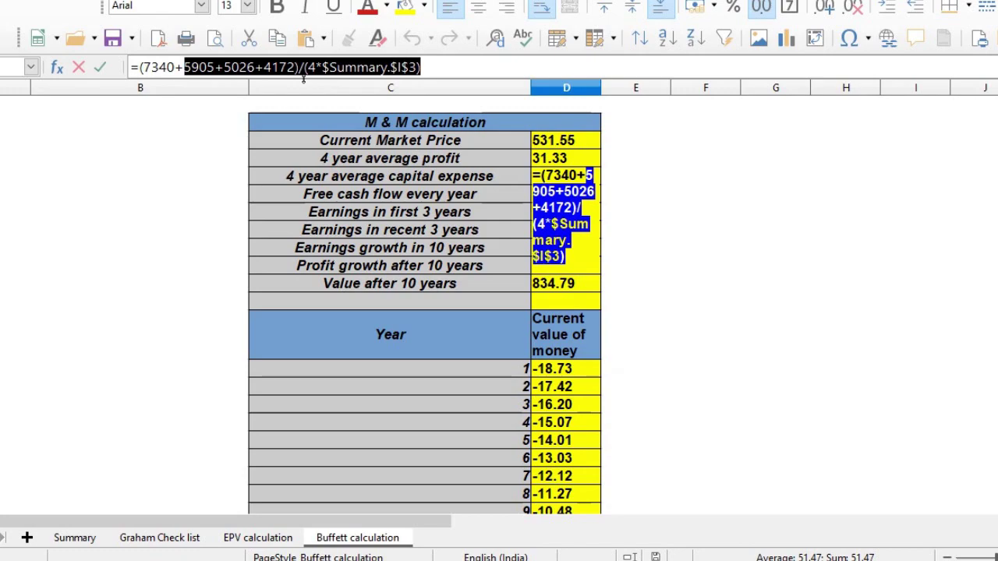
pyautogui.press('Escape')
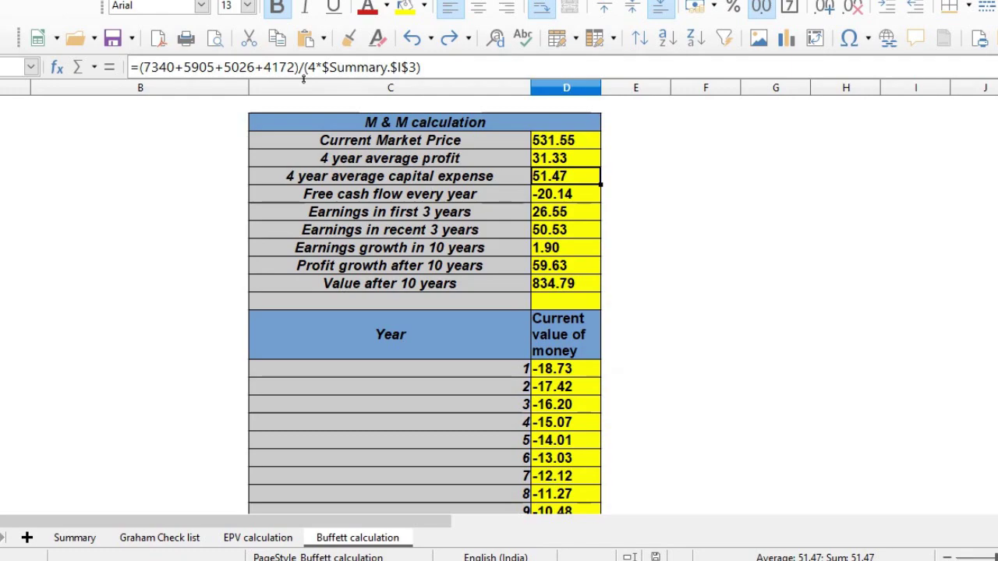
# Step: Compare the 4 year average profit and capital expense with the Free cash flow every year formula
pyautogui.press('Up')
pyautogui.press('Up')
pyautogui.press('Down')
pyautogui.press('Down')
pyautogui.press('Down')
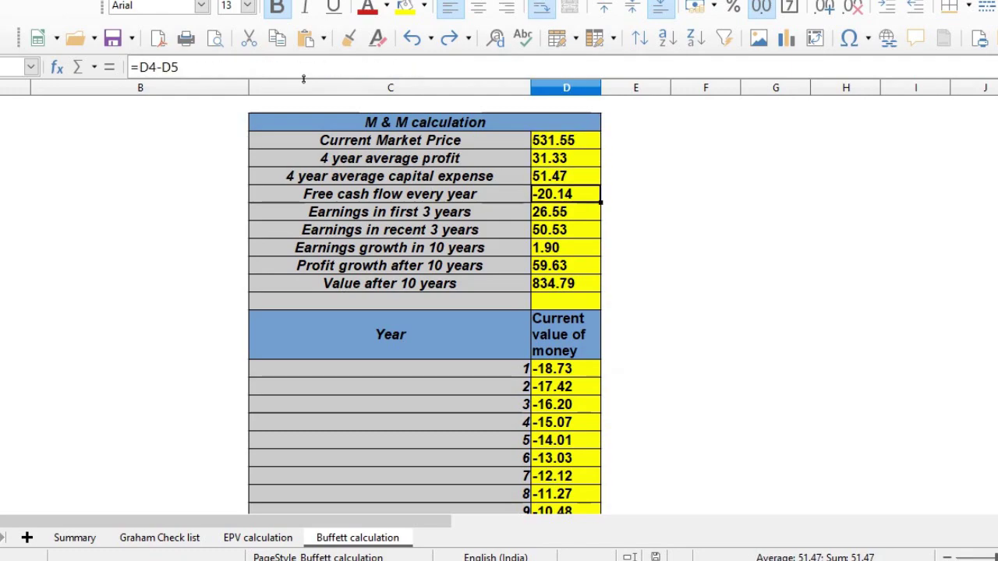
pyautogui.press('Up')
pyautogui.press('Up')
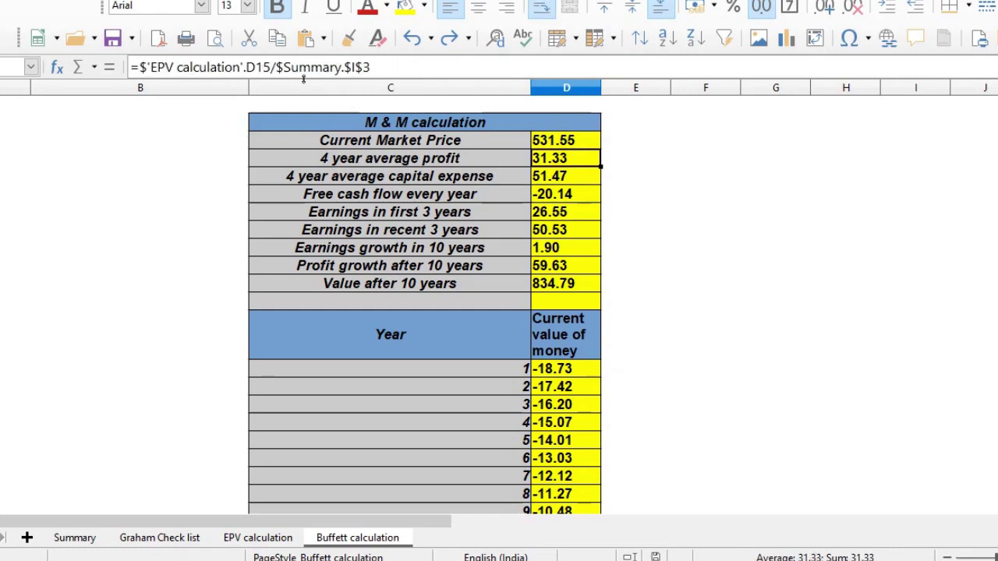
pyautogui.press('Down')
pyautogui.press('Down')
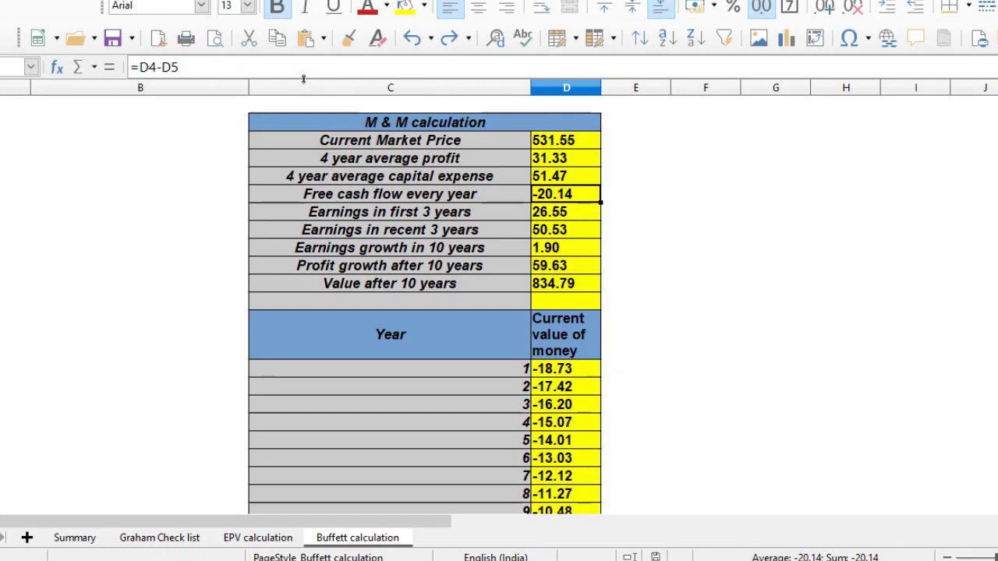
# Step: Look through the earnings rows and the first yearly Current value of money figures, and return to Free cash flow every year
pyautogui.press('Down')
pyautogui.press('Down')
pyautogui.press('Down')
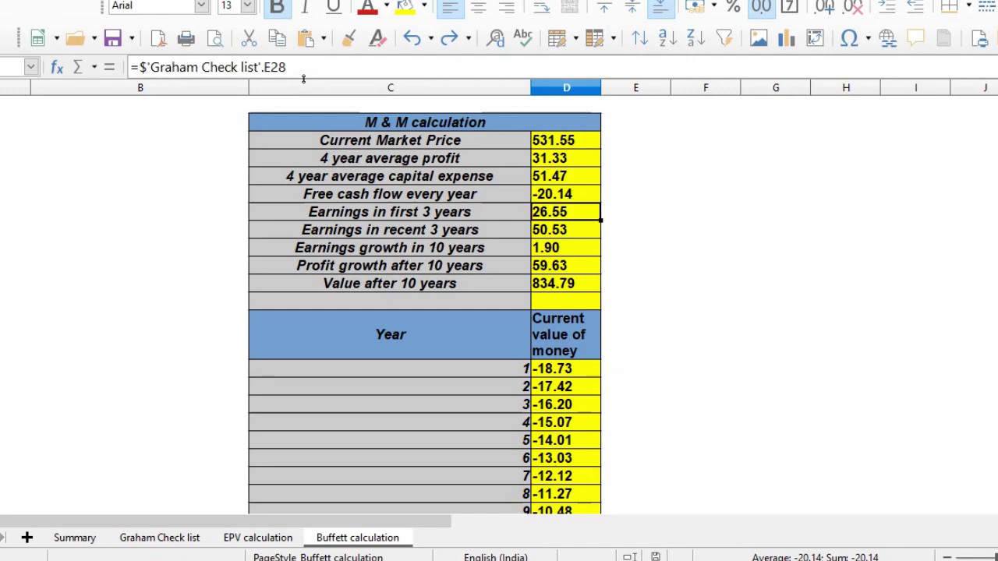
pyautogui.press('Down')
pyautogui.press('Down')
pyautogui.press('Down')
pyautogui.press('Down')
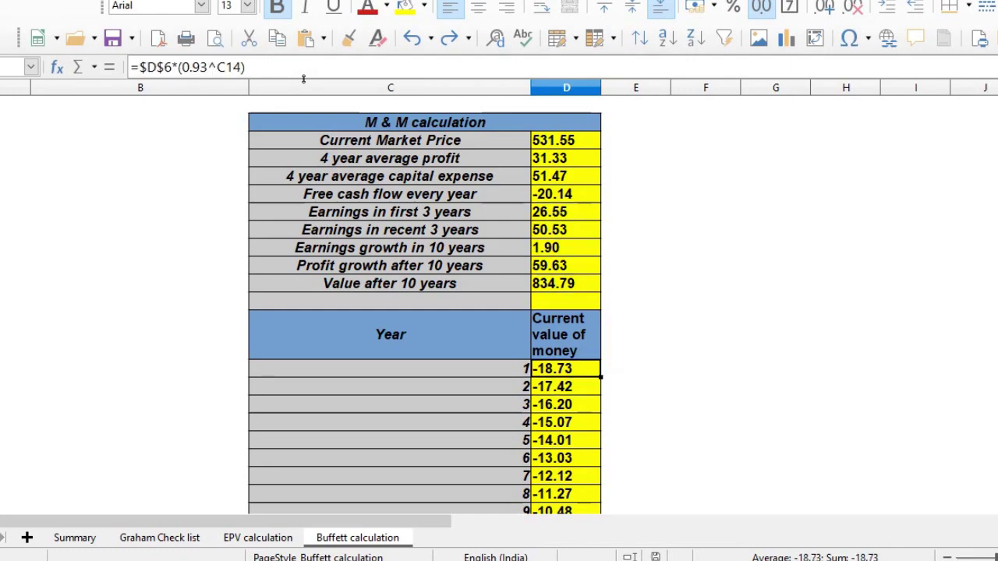
pyautogui.hotkey('shift', 'Down')
pyautogui.hotkey('shift', 'Down')
pyautogui.hotkey('shift', 'Down')
pyautogui.hotkey('shift', 'Down')
pyautogui.hotkey('shift', 'Down')
pyautogui.press('Up')
pyautogui.press('Up')
pyautogui.press('Up')
pyautogui.press('Up')
pyautogui.press('Up')
pyautogui.press('Up')
pyautogui.press('Up')
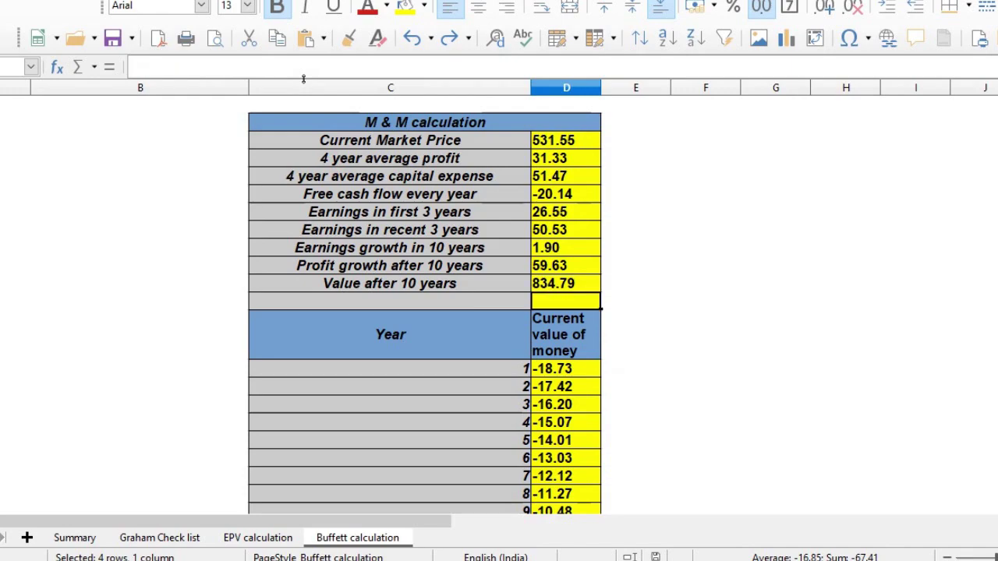
pyautogui.press('Down')
pyautogui.press('Down')
pyautogui.press('Up')
pyautogui.press('Up')
pyautogui.press('Up')
pyautogui.press('Up')
pyautogui.press('Up')
pyautogui.press('Up')
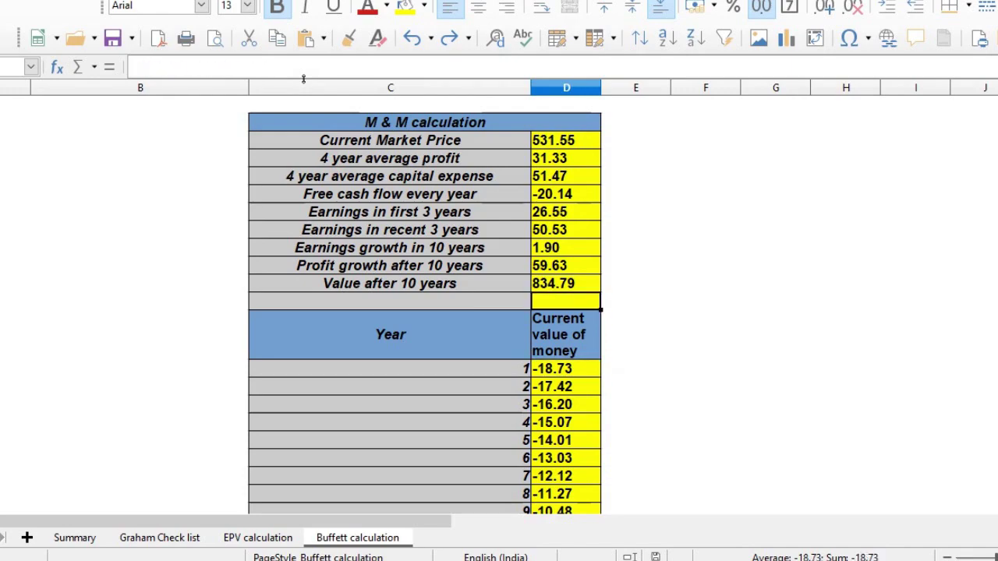
pyautogui.press('Up')
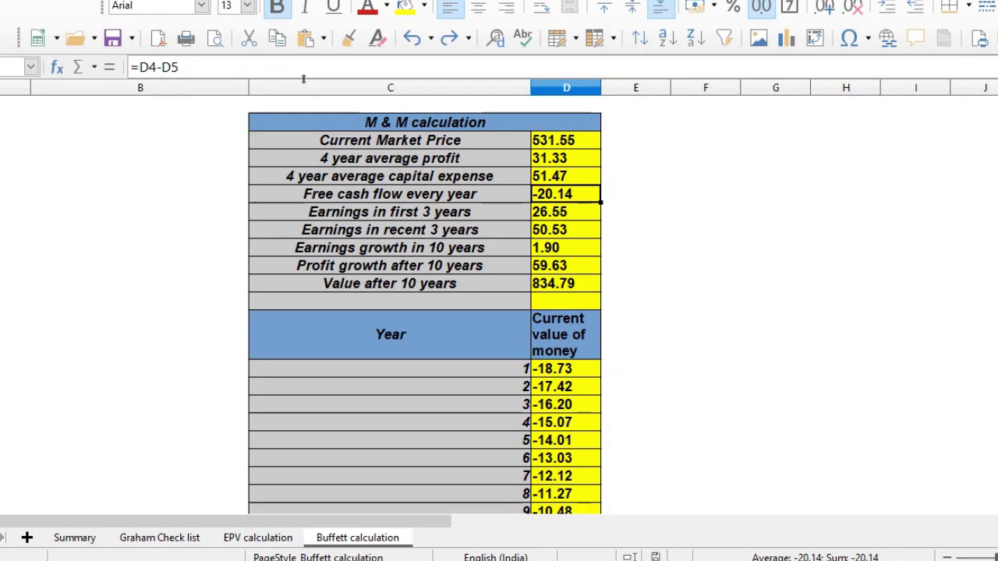
# Step: Examine the formulas for Earnings in first 3 years, Earnings in recent 3 years and Earnings growth in 10 years
pyautogui.press('Down')
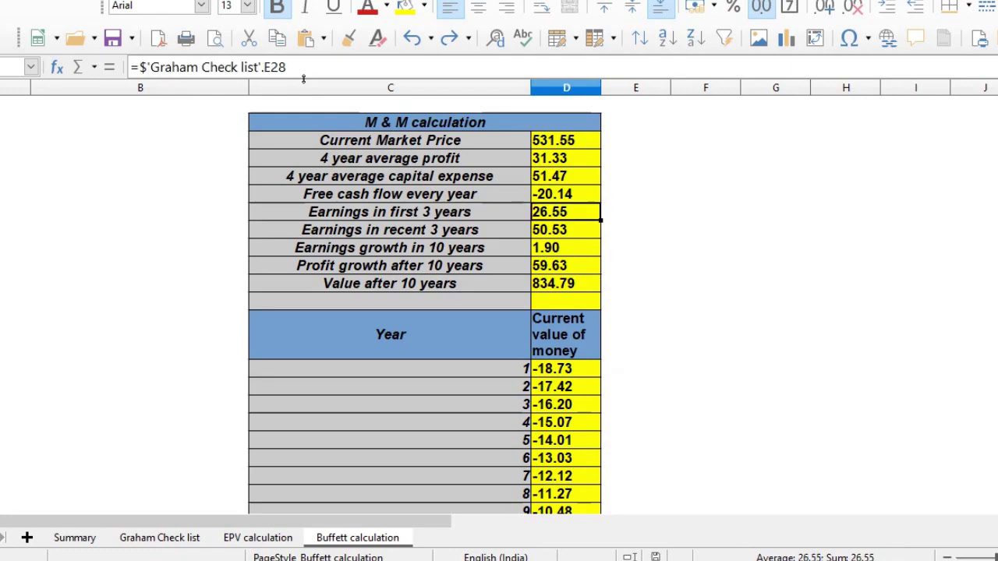
pyautogui.press('Down')
pyautogui.press('Down')
pyautogui.press('Down')
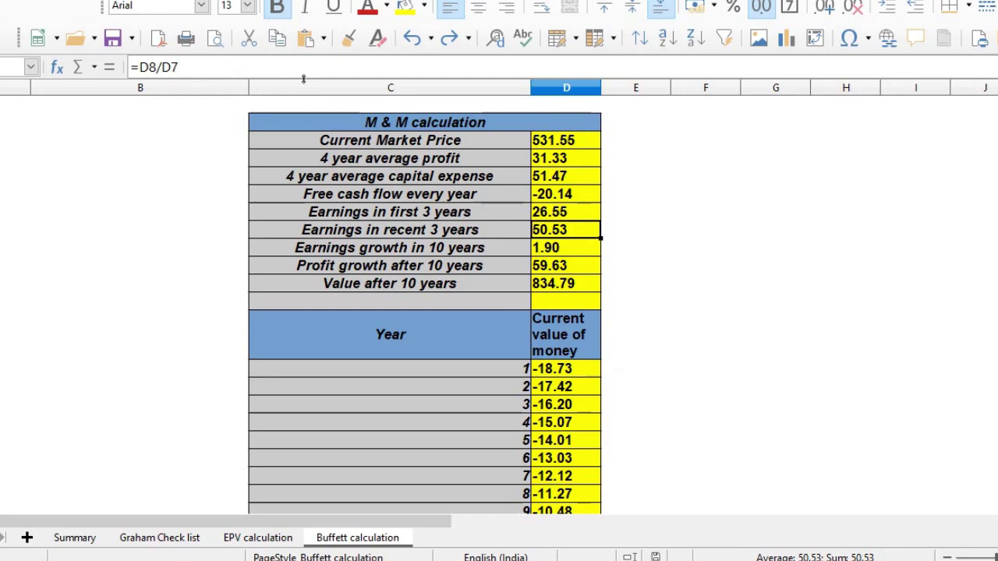
pyautogui.press('Up')
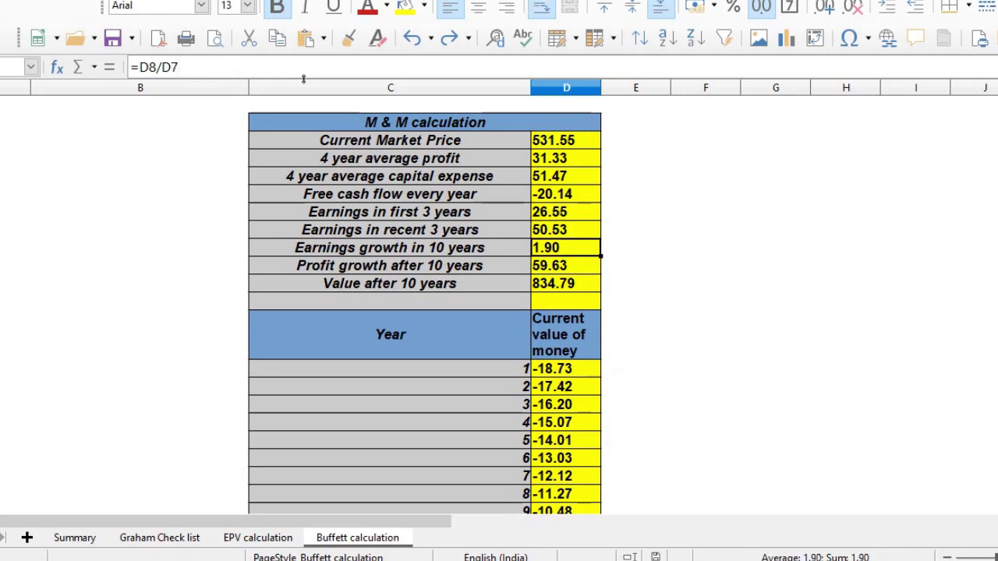
# Step: Inspect the cell references in the Profit growth after 10 years and Value after 10 years formulas, leaving both formulas as they are
pyautogui.press('Down')
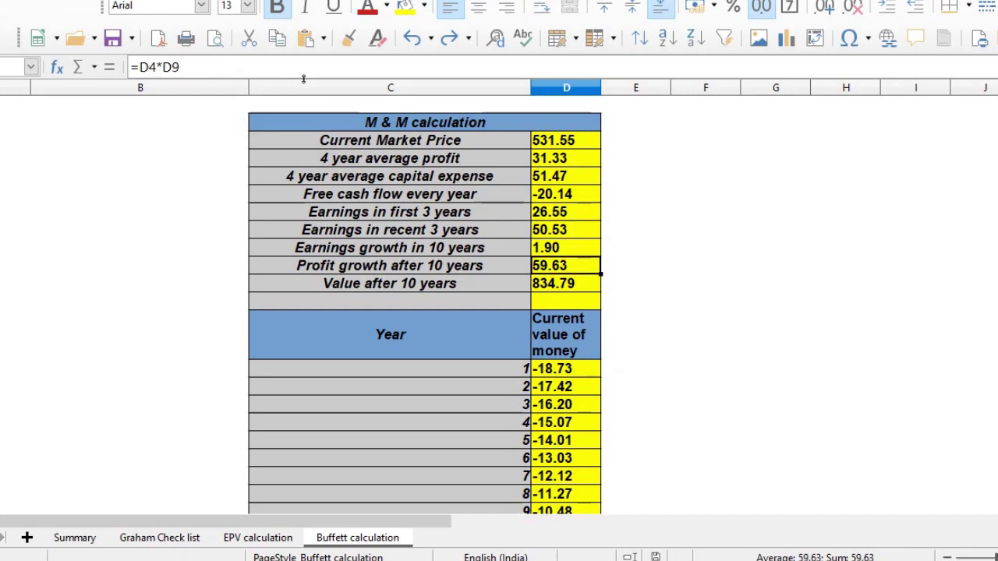
pyautogui.press('F2')
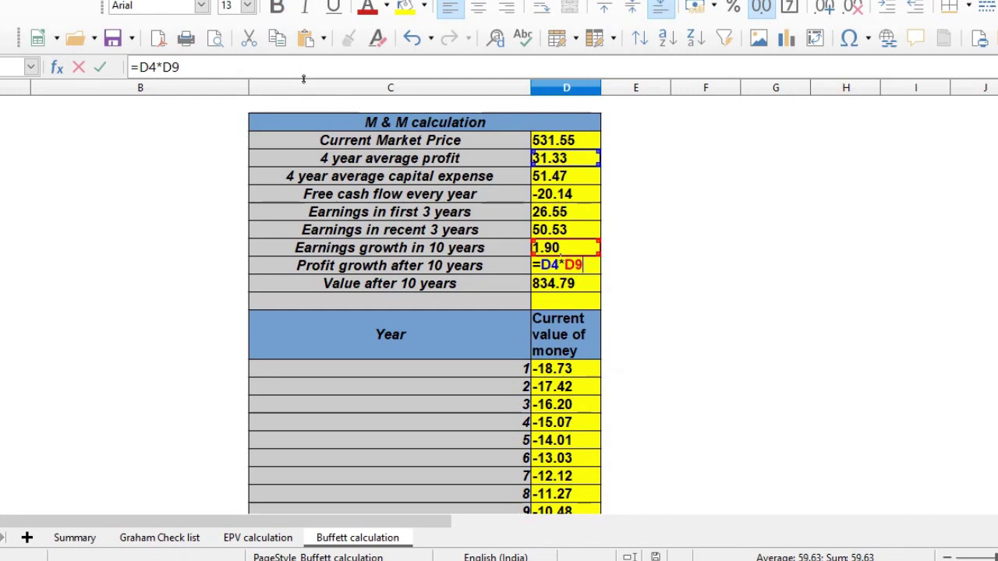
pyautogui.press('Escape')
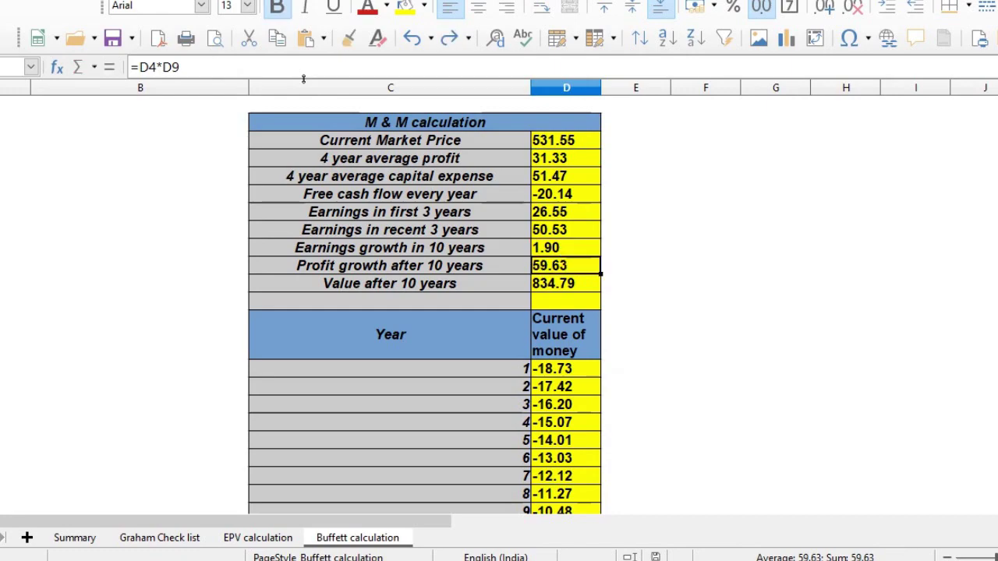
pyautogui.press('Down')
pyautogui.press('F2')
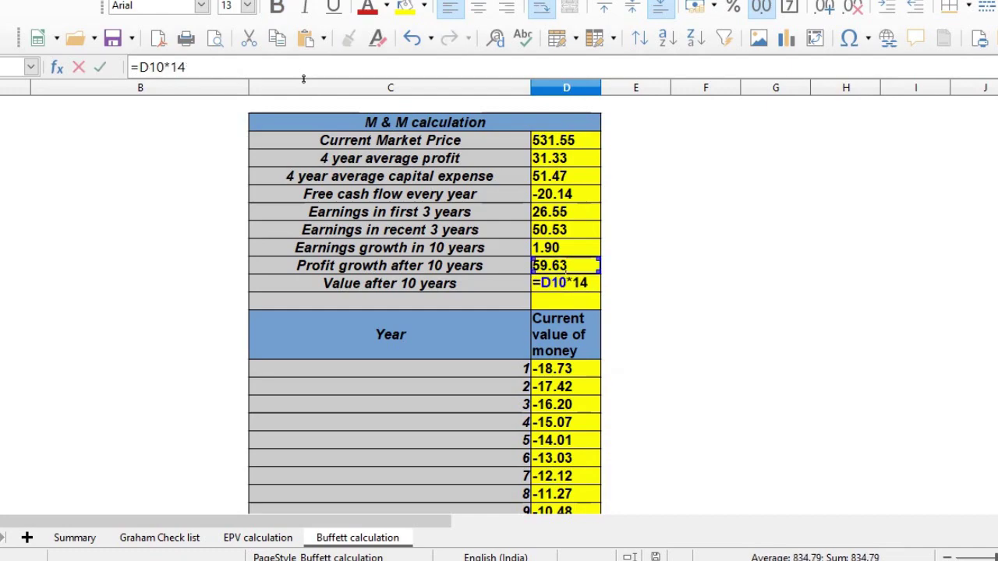
pyautogui.press('Escape')
# Step: Select the Current value of money figures from year 1 to year 9 to review the discounted yearly cash flows
pyautogui.press('Down')
pyautogui.press('Down')
pyautogui.press('Down')
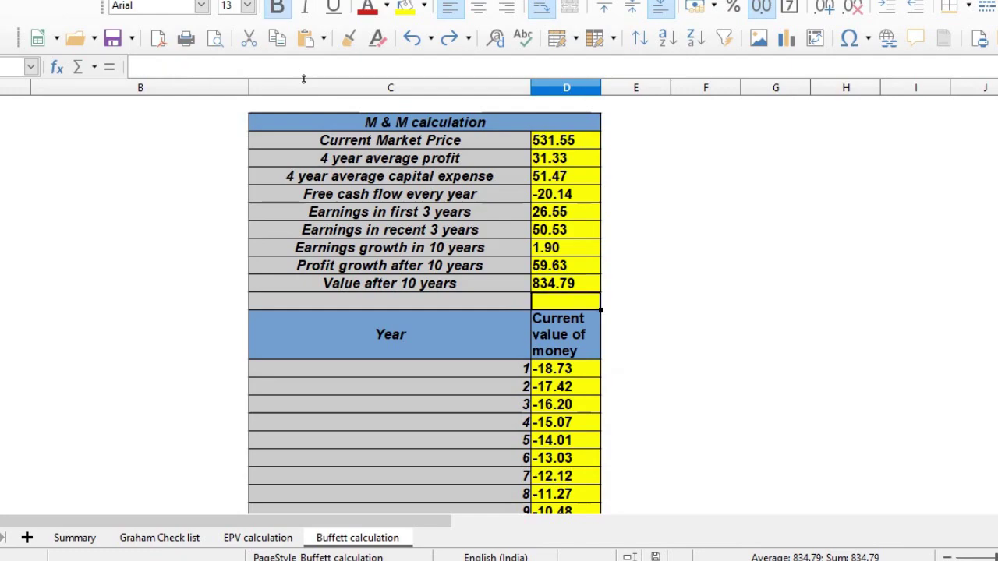
pyautogui.hotkey('shift', 'Down')
pyautogui.hotkey('shift', 'Down')
pyautogui.hotkey('shift', 'Down')
pyautogui.hotkey('shift', 'Down')
pyautogui.hotkey('shift', 'Down')
pyautogui.hotkey('shift', 'Down')
pyautogui.hotkey('shift', 'Down')
pyautogui.hotkey('shift', 'Down')
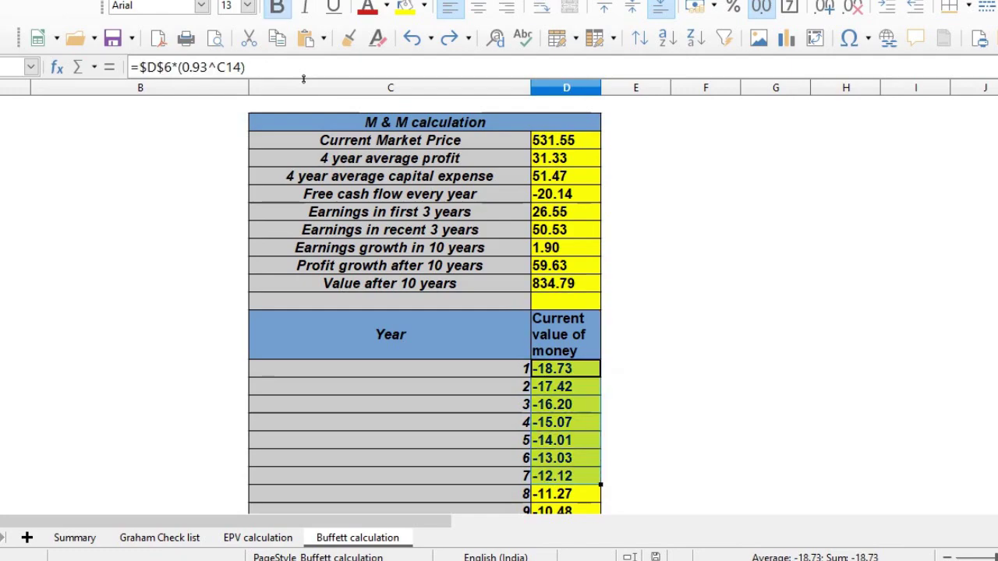
pyautogui.press('Down')
pyautogui.press('Down')
pyautogui.press('Up')
pyautogui.press('Up')
pyautogui.press('Up')
pyautogui.press('Up')
pyautogui.press('Up')
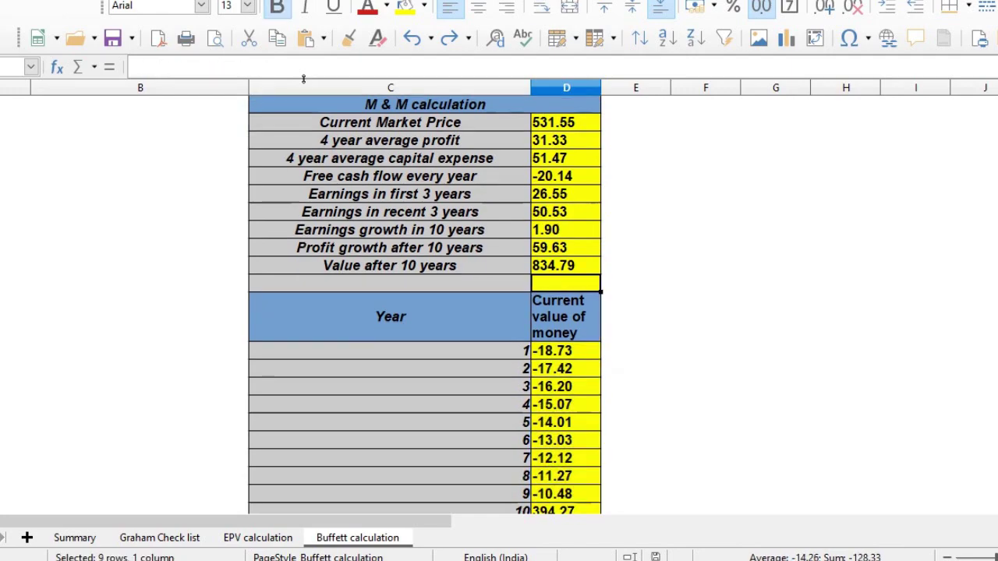
# Step: Examine the Price discount and Current Value of M & M formulas, and highlight the whole Current Value of M & M row
pyautogui.press('Down')
pyautogui.press('Down')
pyautogui.press('Down')
pyautogui.press('Down')
pyautogui.press('Down')
pyautogui.press('Down')
pyautogui.press('Down')
pyautogui.press('Down')
pyautogui.press('Down')
pyautogui.press('Down')
pyautogui.press('Down')
pyautogui.press('Down')
pyautogui.press('Down')
pyautogui.press('Down')
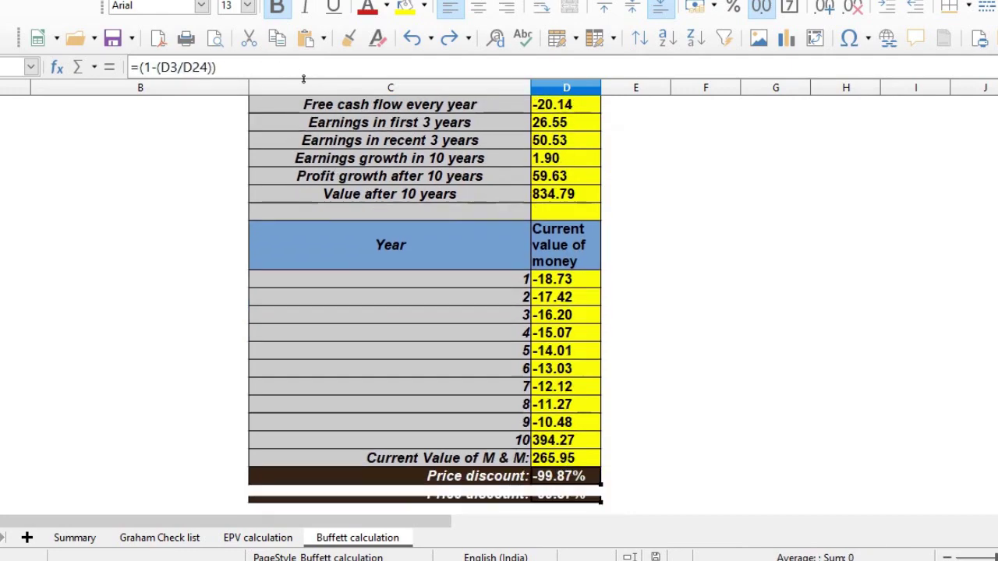
pyautogui.press('Up')
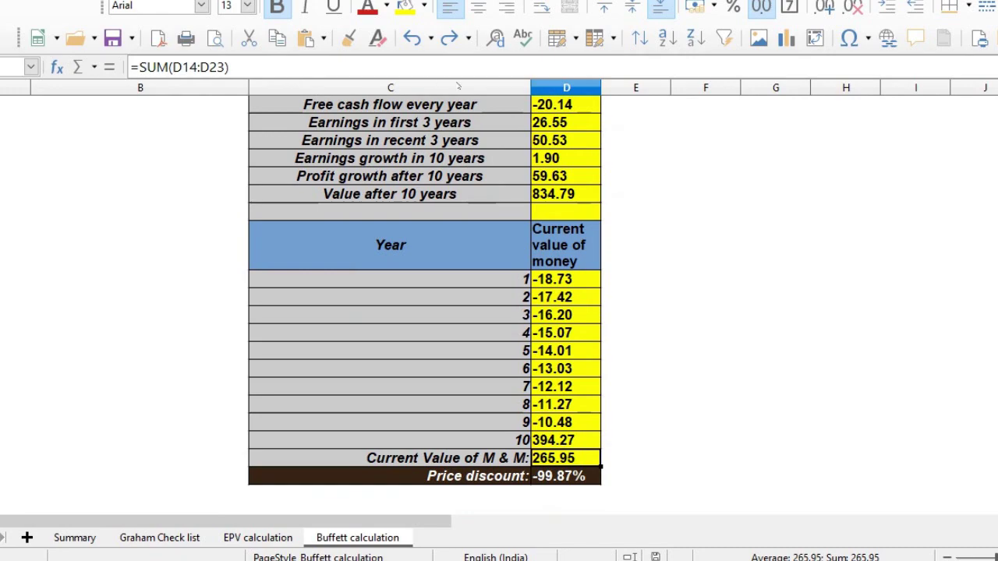
pyautogui.hotkey('shift', 'space')
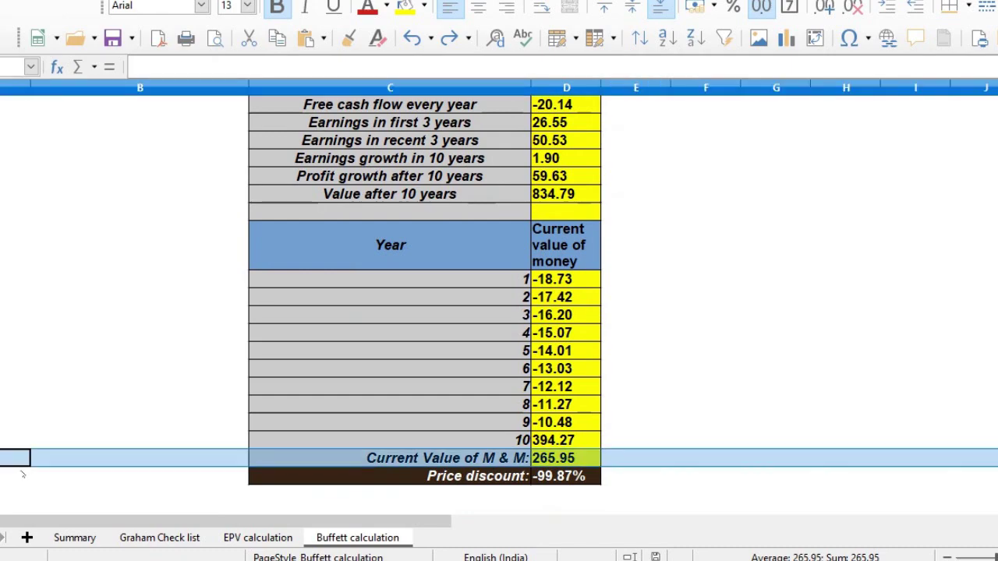
# Step: Return to the EPV calculation sheet and select the Fixed liabilities and Current liabilities values
pyautogui.hotkey('ctrl', 'pageup')
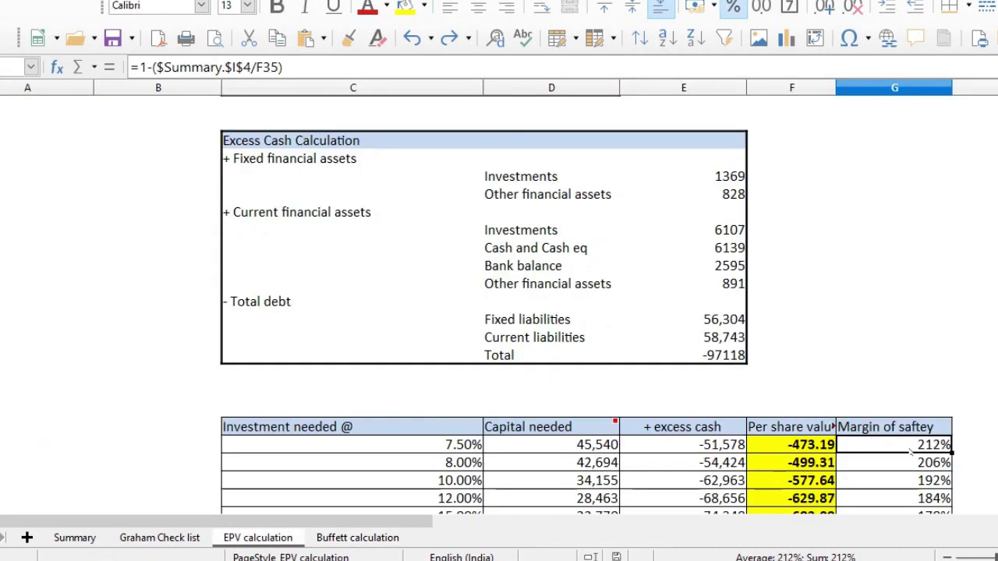
pyautogui.click(737, 307)
pyautogui.moveTo(724, 320); pyautogui.dragTo(724, 337)
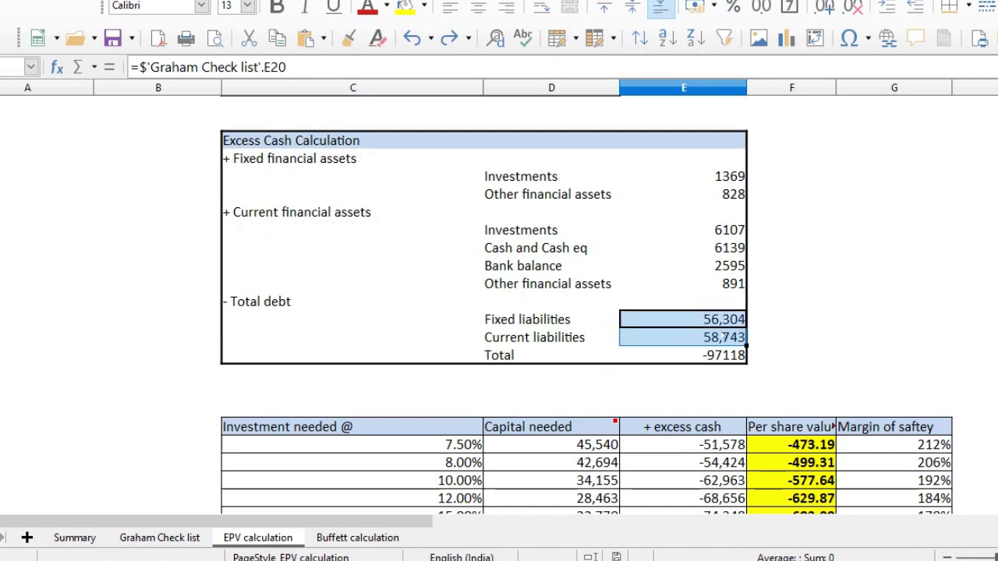
# Step: Try clearing the Fixed liabilities and Current liabilities values in the Excess Cash Calculation, and undo the deletion
pyautogui.press('Delete')
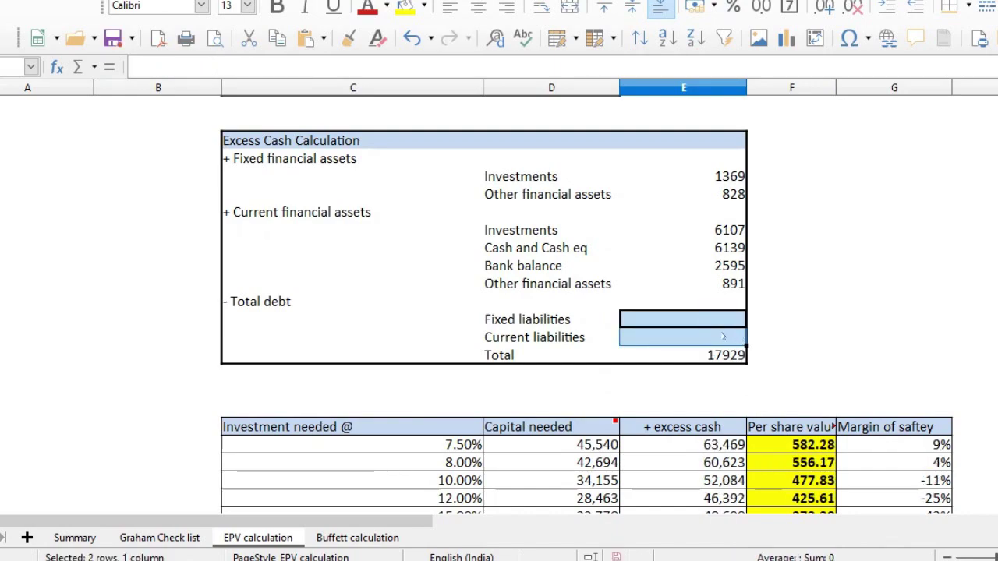
pyautogui.click(164, 542)
pyautogui.click(258, 538)
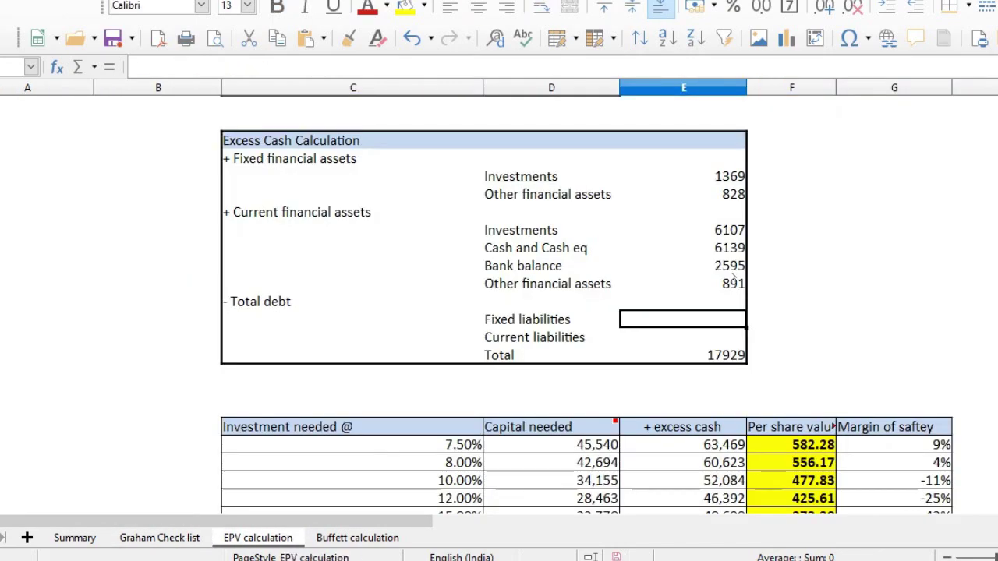
pyautogui.hotkey('ctrl', 'z')
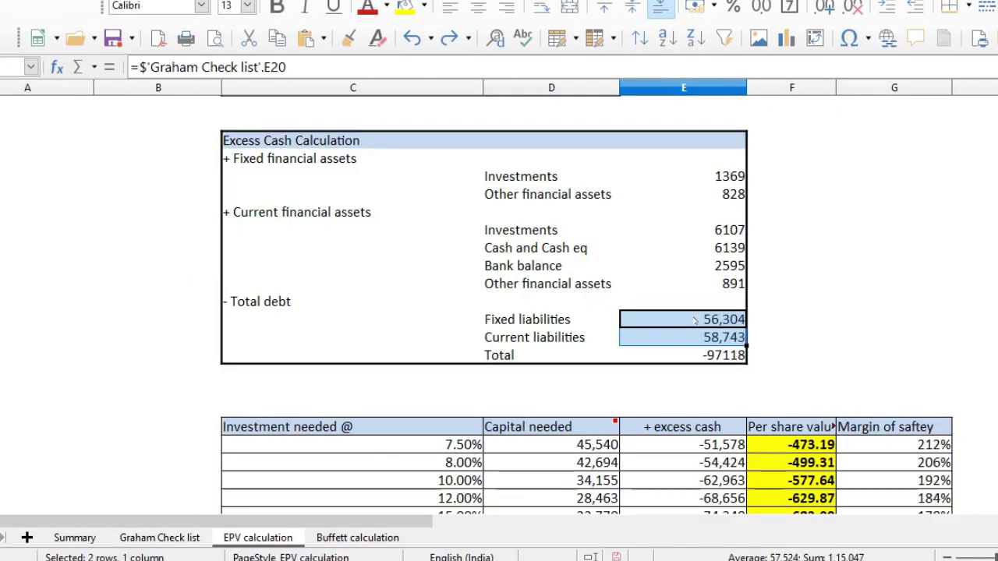
# Step: Clear the Fixed liabilities and Current liabilities values from the excess cash total, and bring up the Summary sheet's Value column
pyautogui.press('Delete')
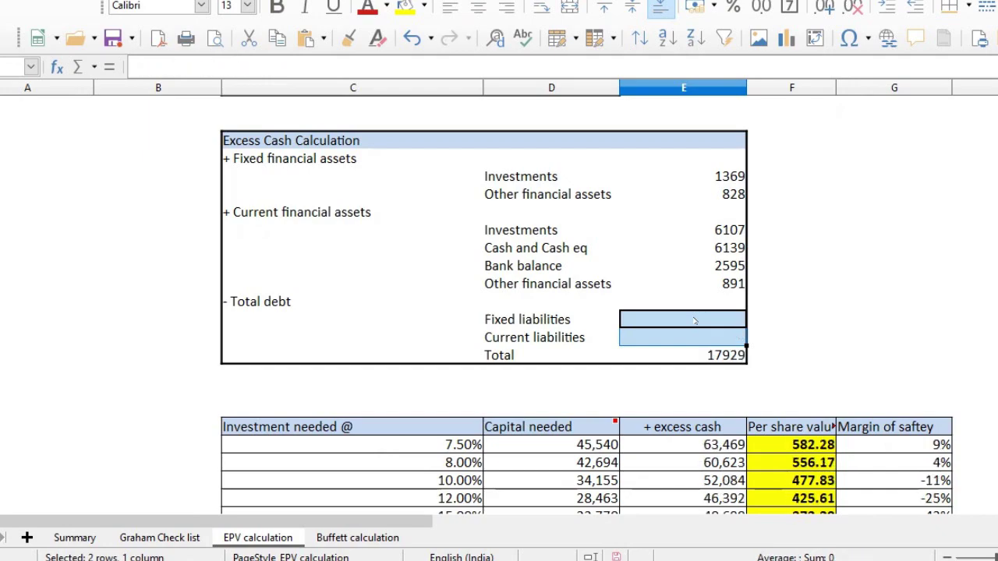
pyautogui.click(354, 538)
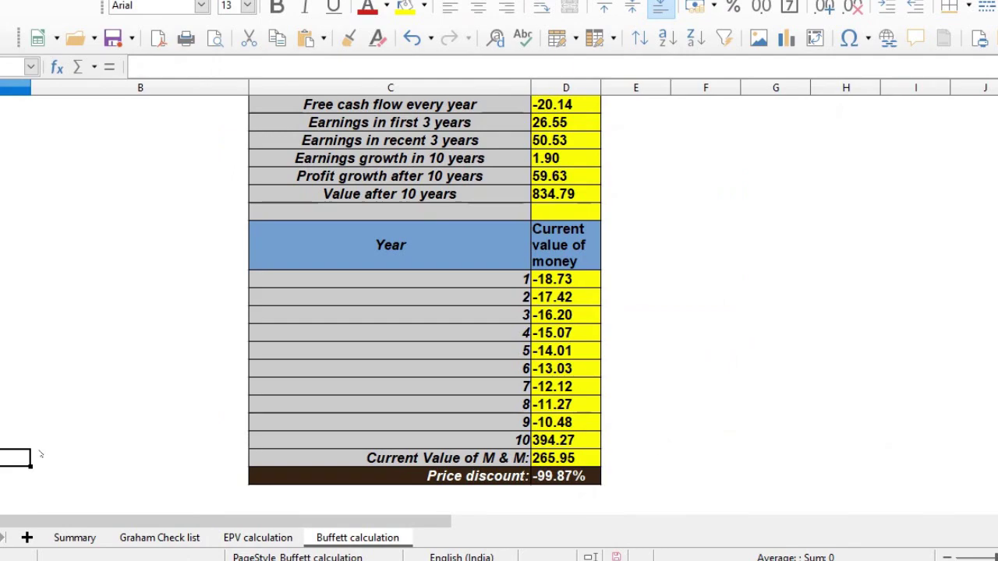
pyautogui.click(89, 539)
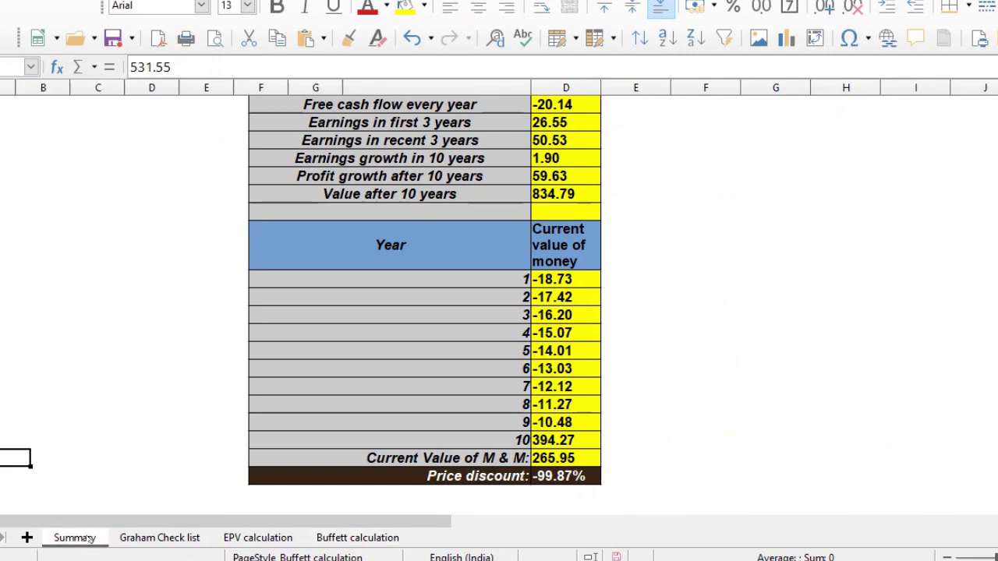
pyautogui.click(535, 180)
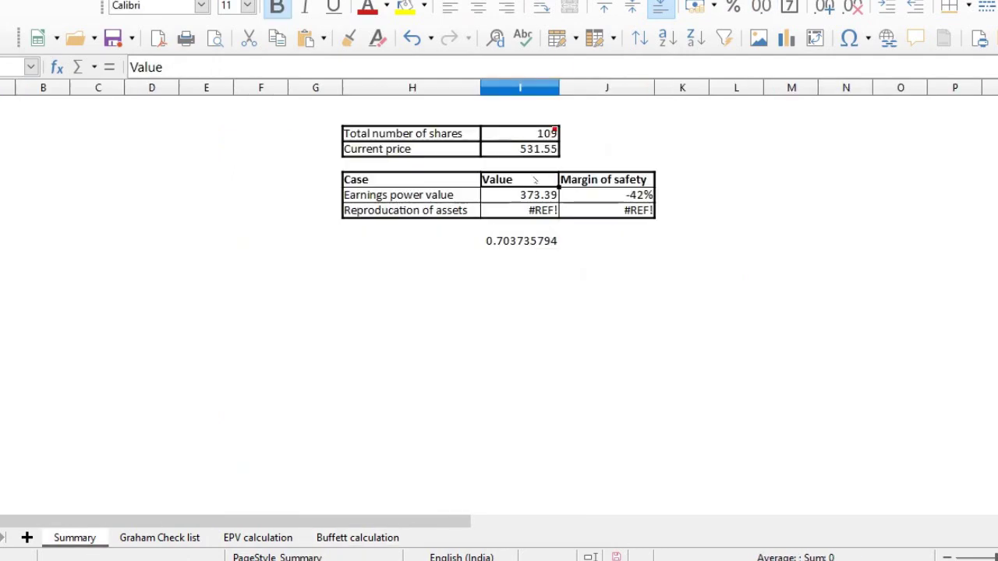